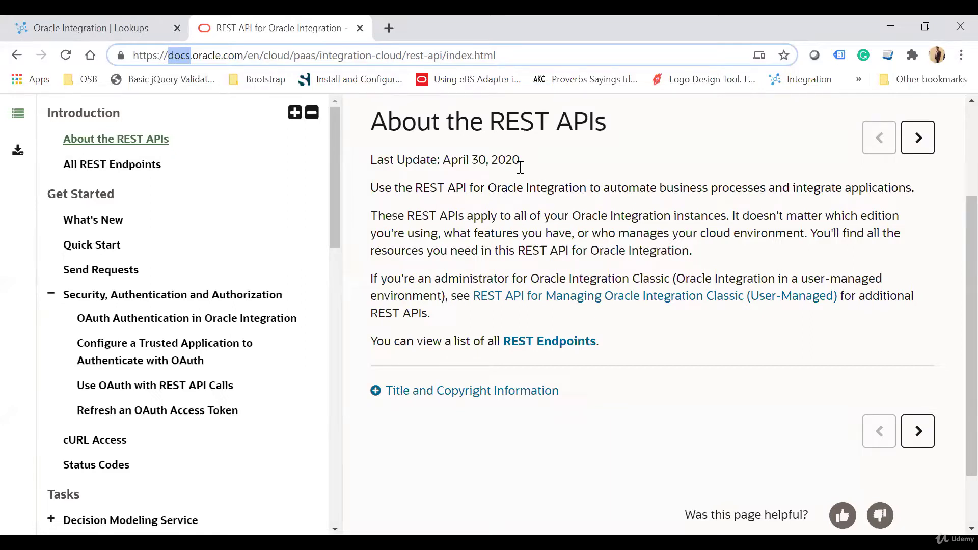
Collapse and reopen the Integrations task group in the REST API contents to view its API categories
{"action": "scroll", "coordinate": [198, 306], "scroll_direction": "down", "scroll_amount": 1}
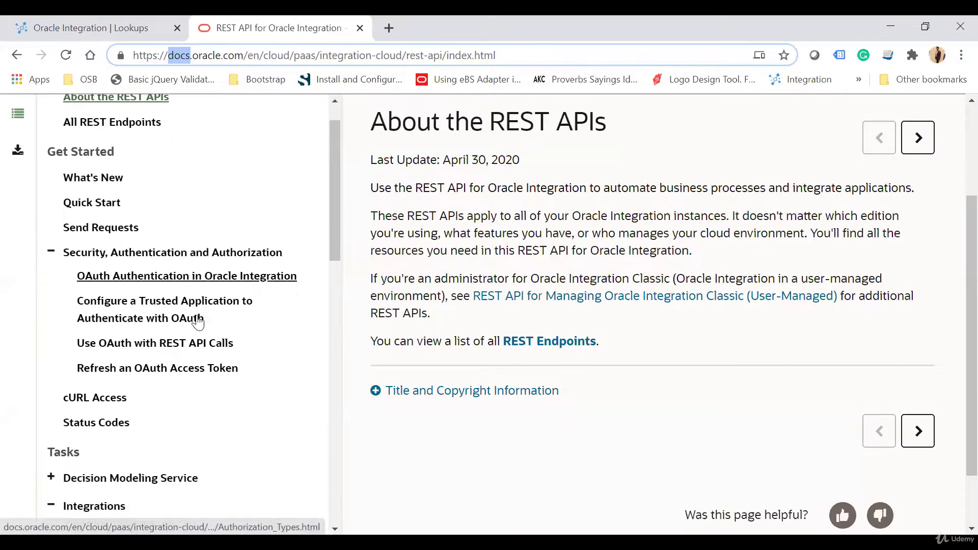
{"action": "scroll", "coordinate": [197, 322], "scroll_direction": "up", "scroll_amount": 1}
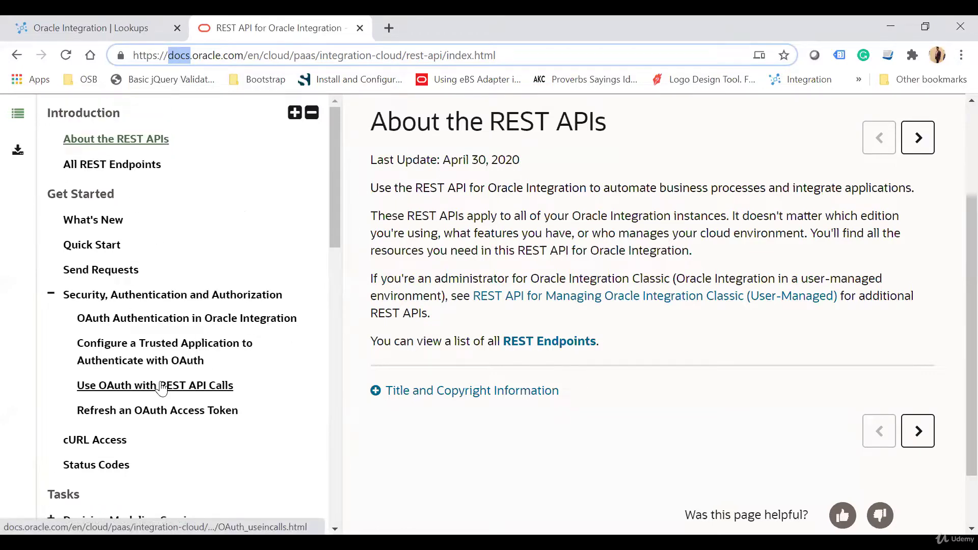
{"action": "scroll", "coordinate": [184, 386], "scroll_direction": "down", "scroll_amount": 5}
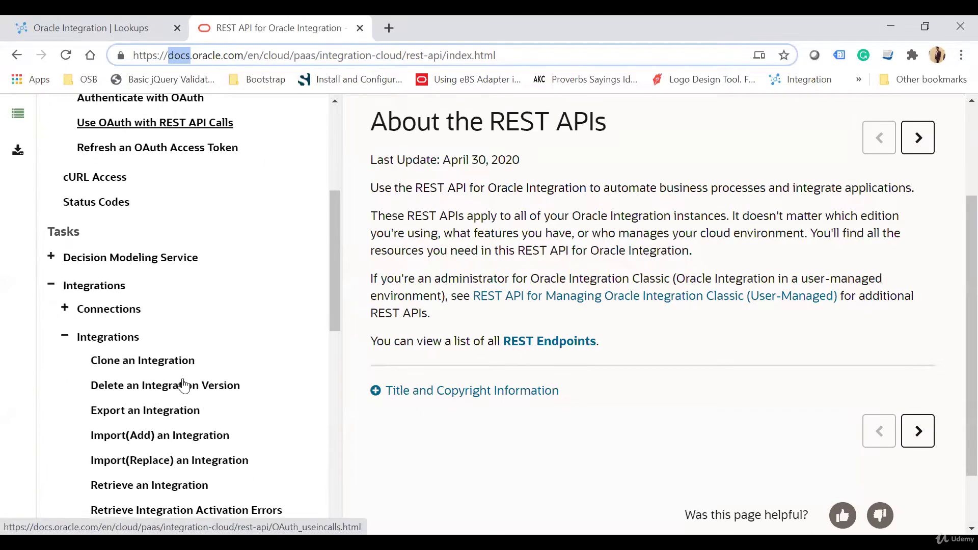
{"action": "left_click", "coordinate": [65, 336]}
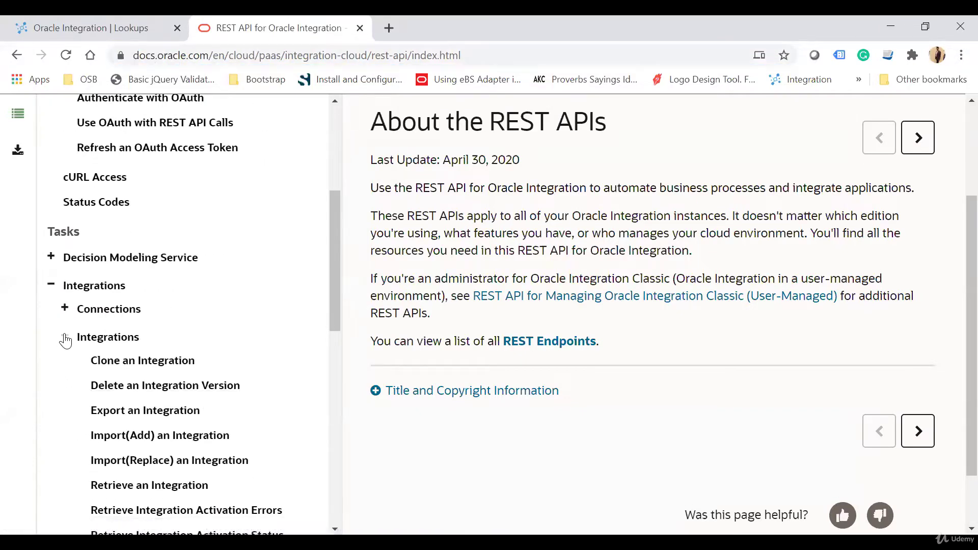
{"action": "left_click", "coordinate": [49, 286]}
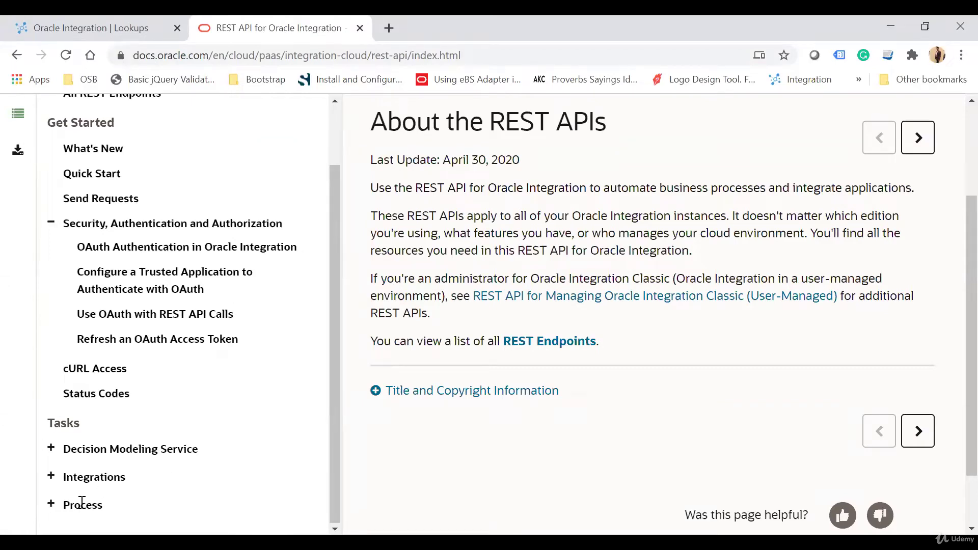
{"action": "scroll", "coordinate": [62, 425], "scroll_direction": "down", "scroll_amount": 2}
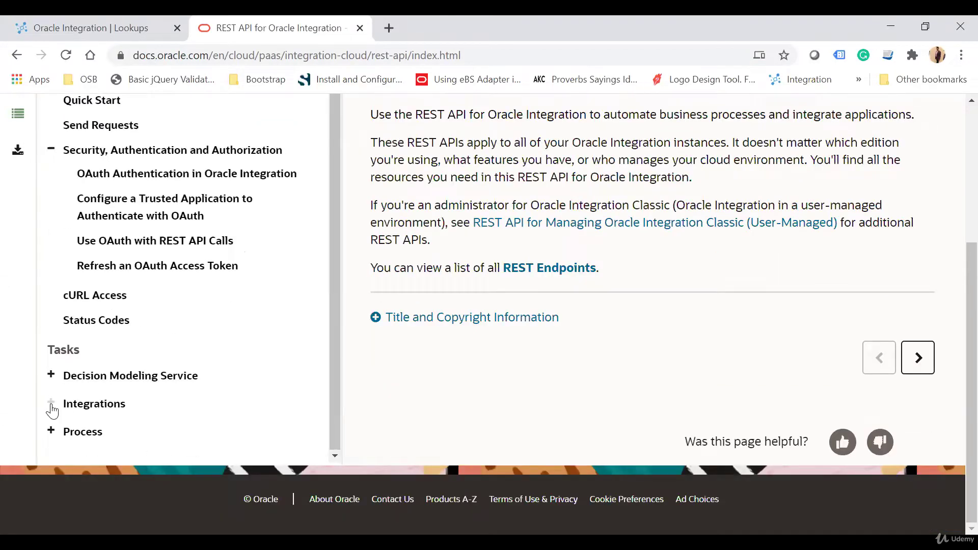
{"action": "left_click", "coordinate": [52, 405]}
{"action": "scroll", "coordinate": [225, 298], "scroll_direction": "down", "scroll_amount": 5}
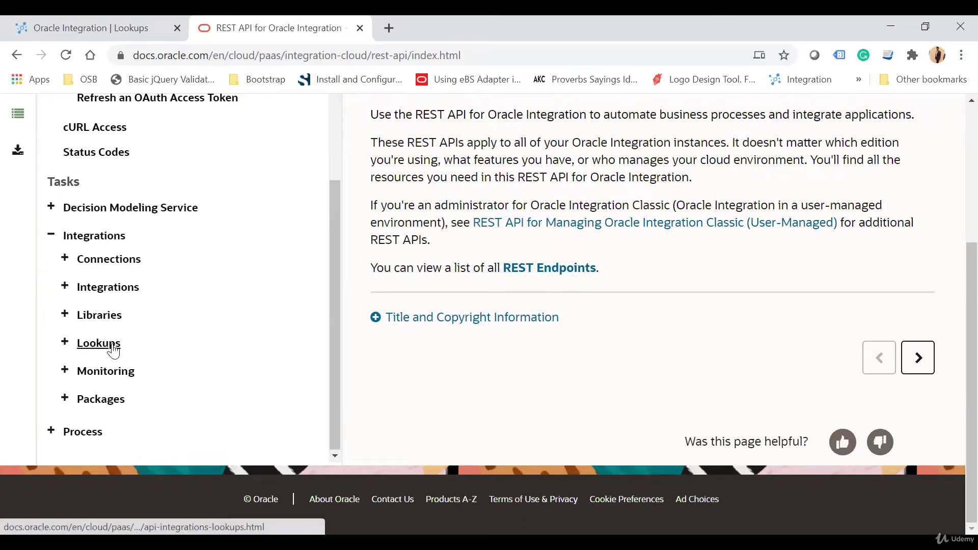
Expand the Integrations subgroup within the Integrations tasks and open the Retrieve Integrations endpoint page
{"action": "left_click", "coordinate": [64, 286]}
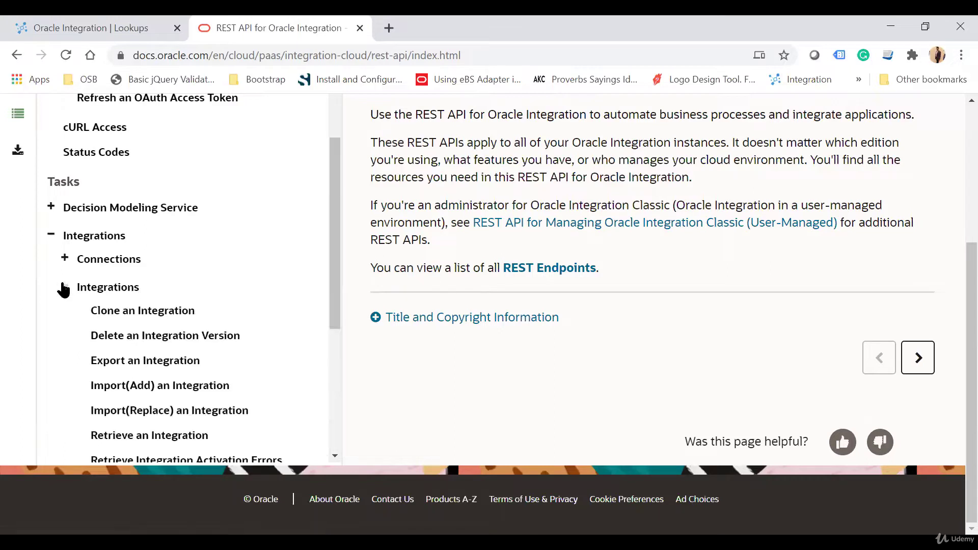
{"action": "scroll", "coordinate": [284, 305], "scroll_direction": "down", "scroll_amount": 3}
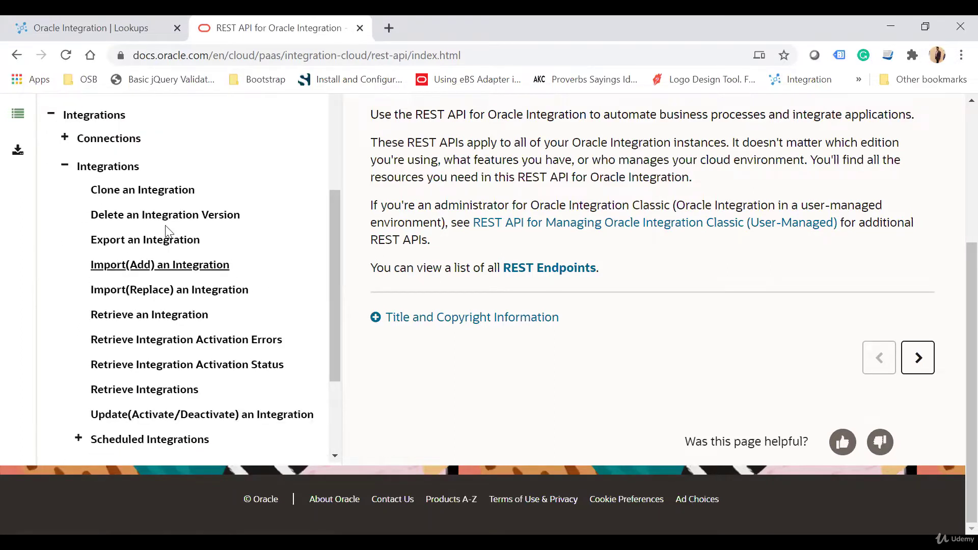
{"action": "scroll", "coordinate": [278, 312], "scroll_direction": "down", "scroll_amount": 1}
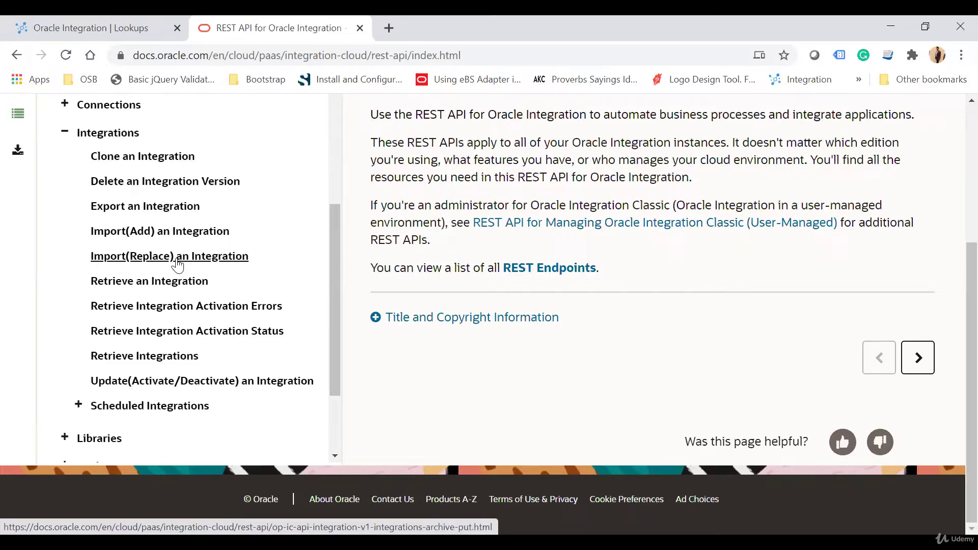
{"action": "left_click", "coordinate": [145, 356]}
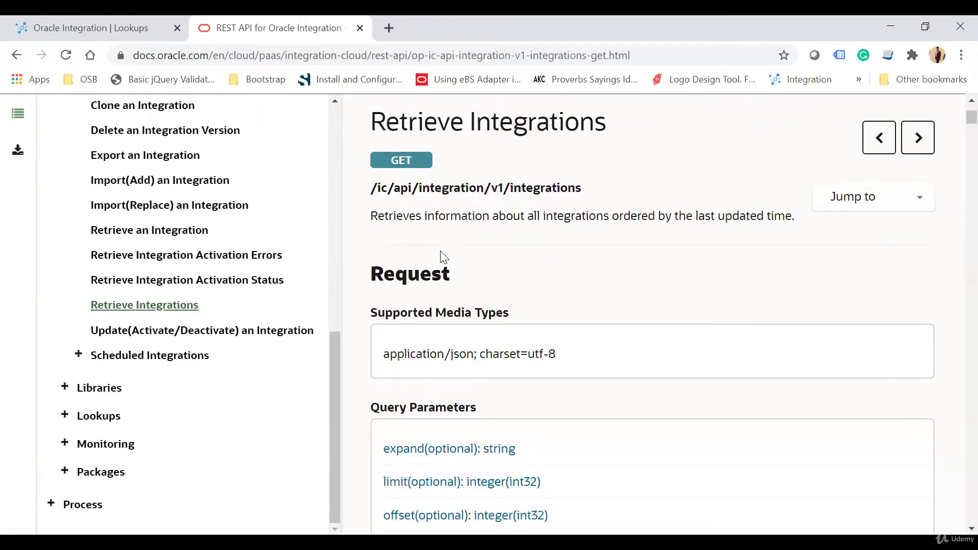
Examine the endpoint path and description of the Retrieve Integrations operation
{"action": "double_click", "coordinate": [455, 188]}
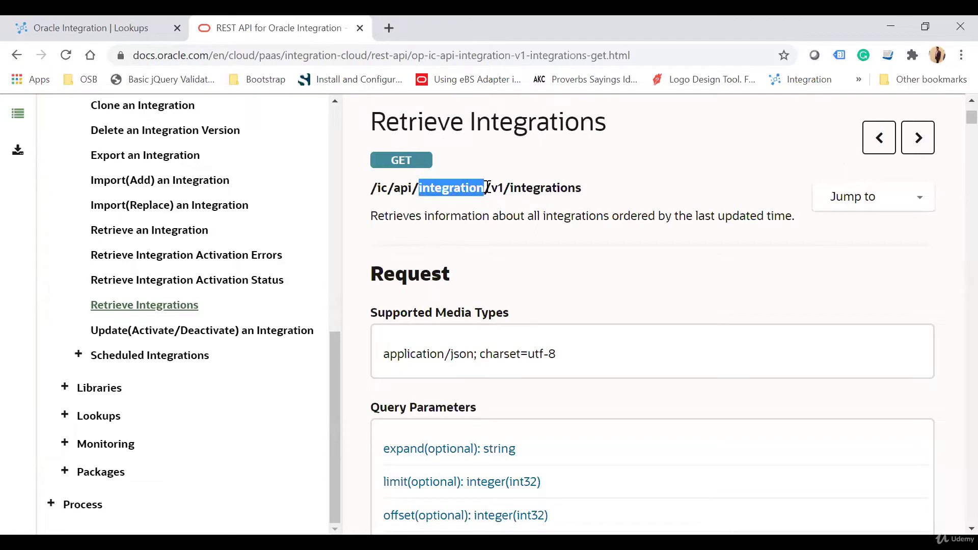
{"action": "double_click", "coordinate": [551, 187]}
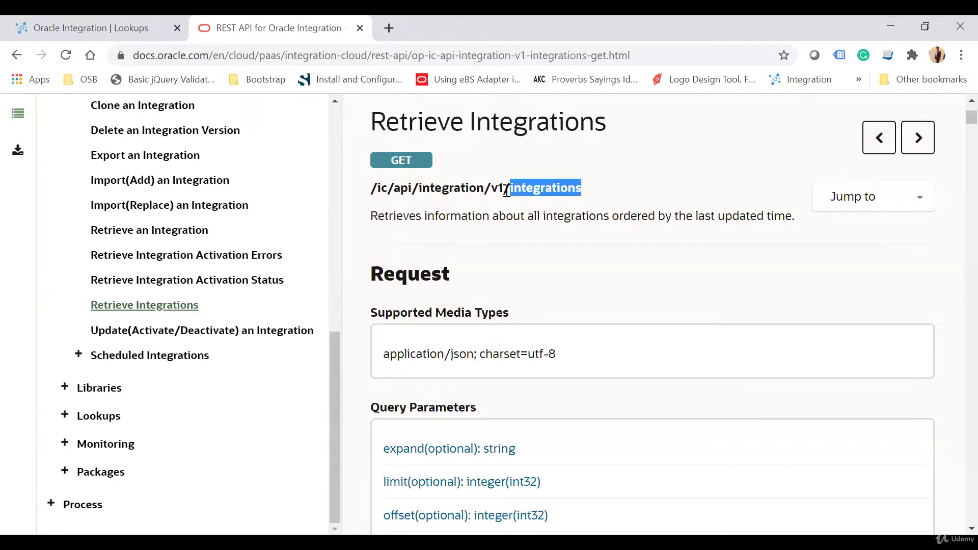
{"action": "left_click", "coordinate": [580, 215]}
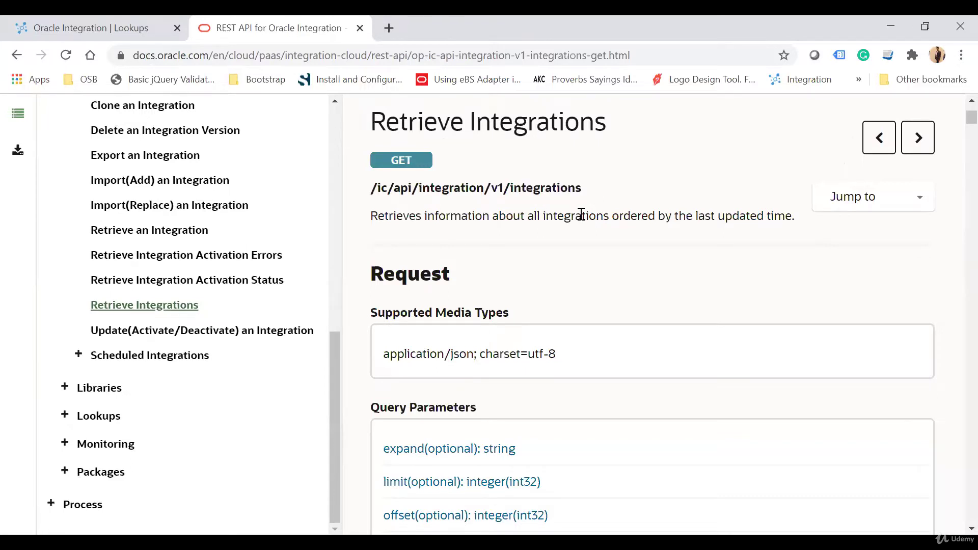
{"action": "double_click", "coordinate": [581, 215]}
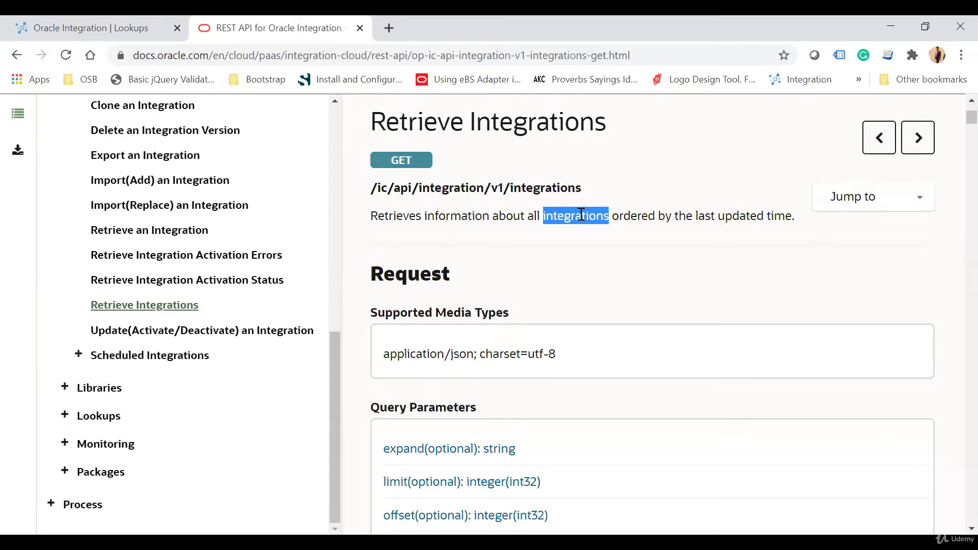
{"action": "double_click", "coordinate": [637, 216]}
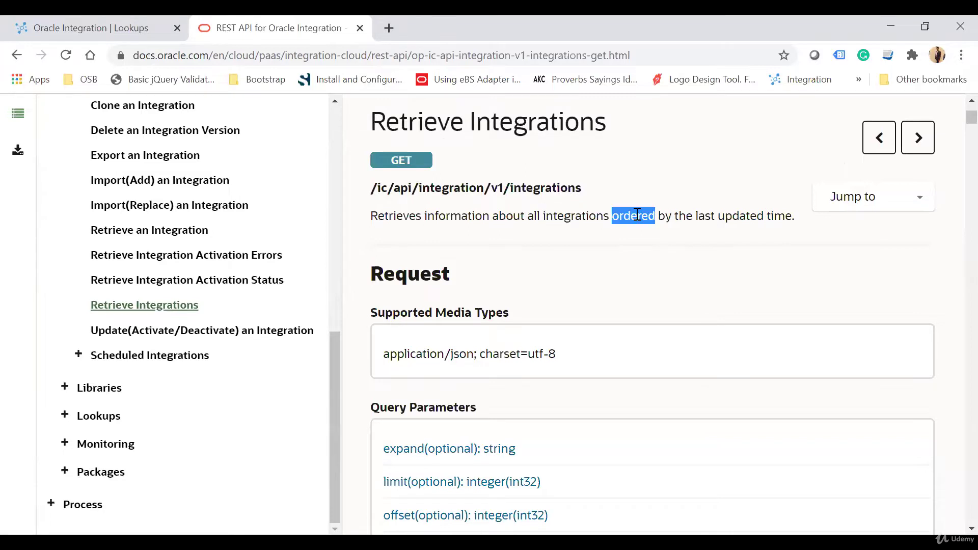
{"action": "double_click", "coordinate": [687, 216]}
{"action": "double_click", "coordinate": [746, 220]}
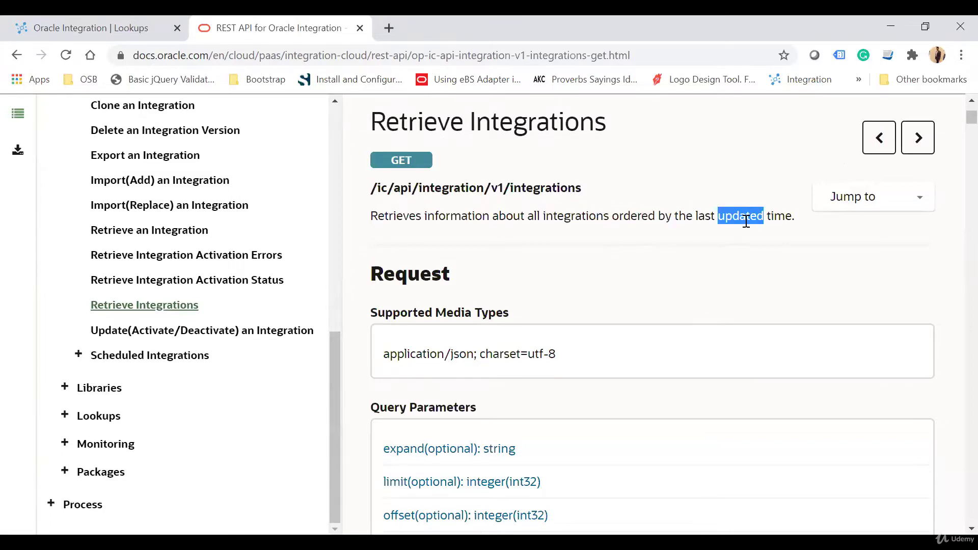
Expand the optional q query parameter and review its valid filters and name and status examples
{"action": "scroll", "coordinate": [655, 262], "scroll_direction": "down", "scroll_amount": 3}
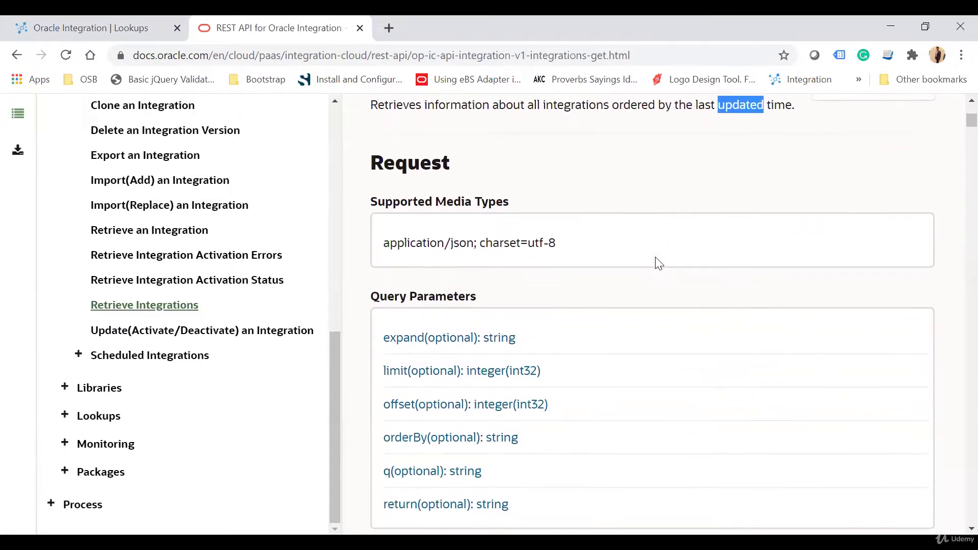
{"action": "scroll", "coordinate": [576, 255], "scroll_direction": "down", "scroll_amount": 1}
{"action": "scroll", "coordinate": [576, 256], "scroll_direction": "up", "scroll_amount": 1}
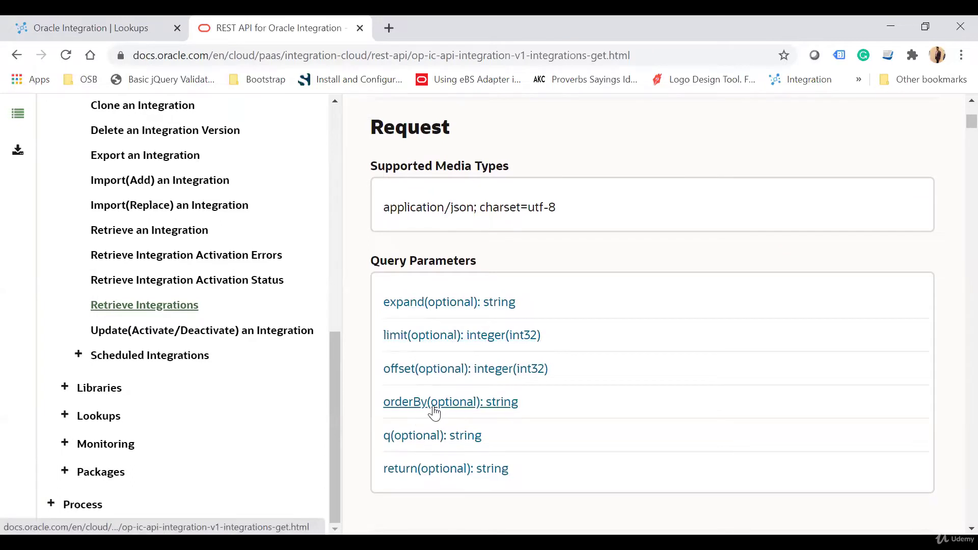
{"action": "left_click", "coordinate": [427, 438]}
{"action": "scroll", "coordinate": [643, 320], "scroll_direction": "down", "scroll_amount": 10}
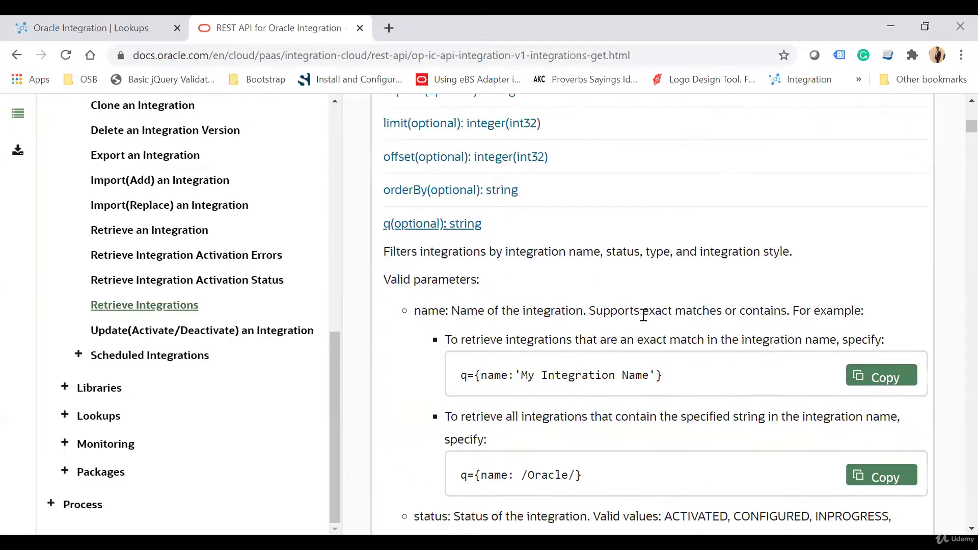
{"action": "scroll", "coordinate": [644, 319], "scroll_direction": "up", "scroll_amount": 6}
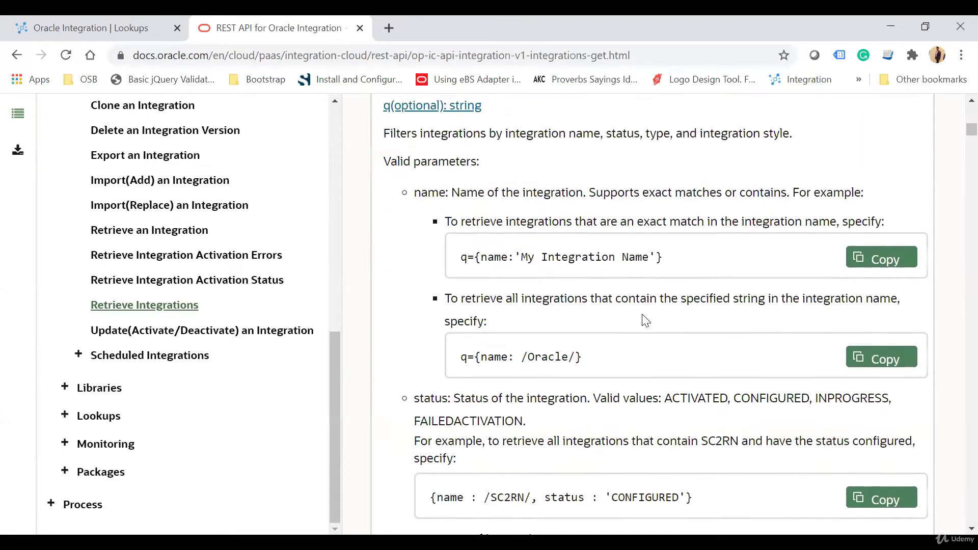
{"action": "scroll", "coordinate": [645, 317], "scroll_direction": "up", "scroll_amount": 1}
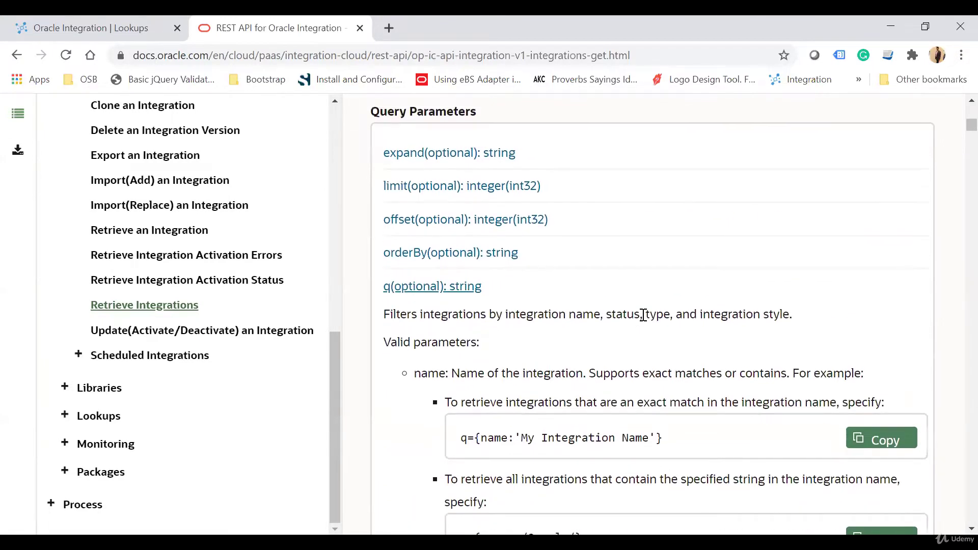
Select the documented endpoint path, switch to Postman, and remove the extra slash before /ic/api in the Retrieve Integrations request URL
{"action": "scroll", "coordinate": [644, 315], "scroll_direction": "up", "scroll_amount": 6}
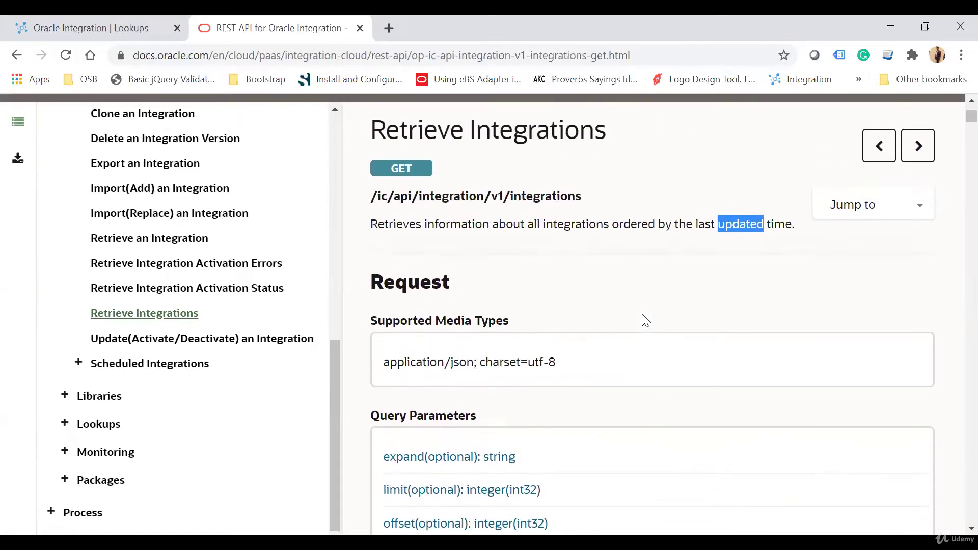
{"action": "triple_click", "coordinate": [479, 197]}
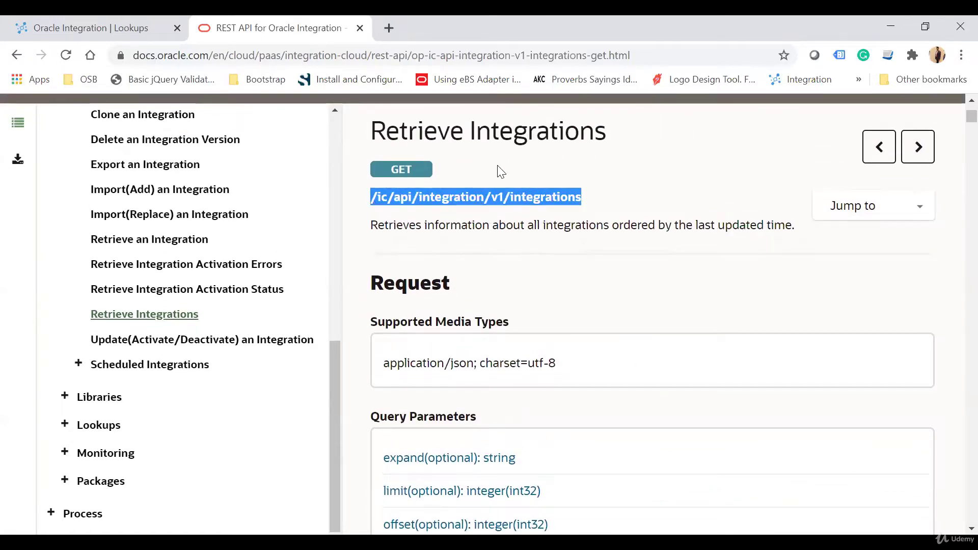
{"action": "key", "text": "alt+Tab"}
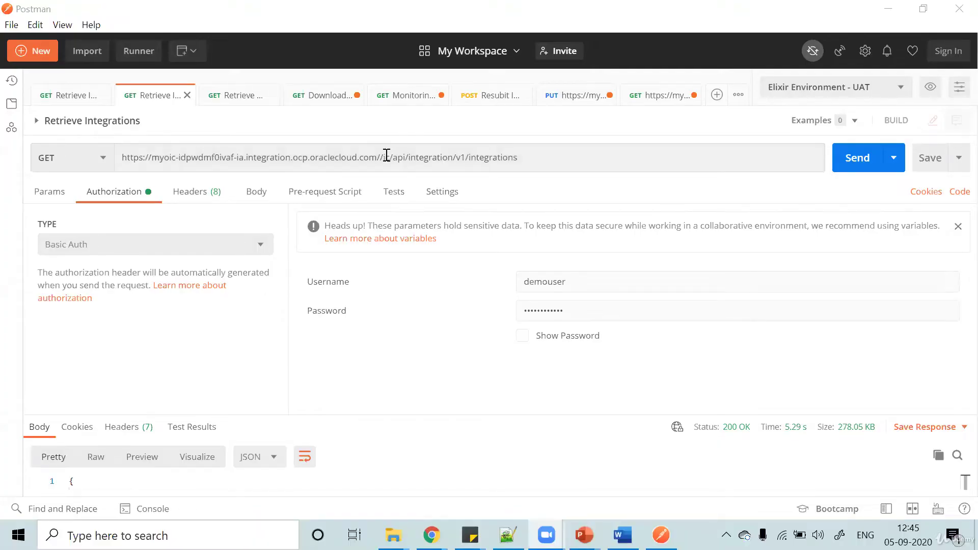
{"action": "left_click_drag", "start_coordinate": [379, 157], "coordinate": [126, 157]}
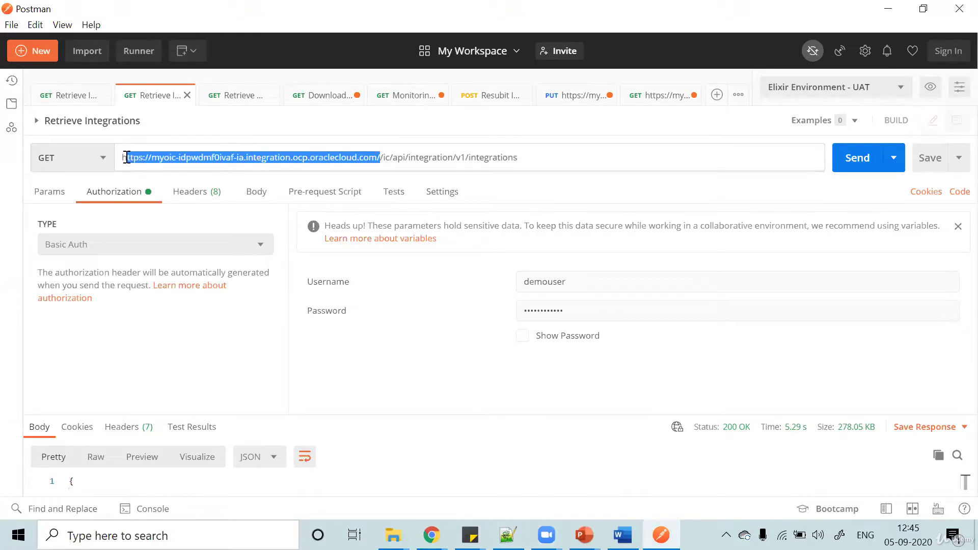
{"action": "double_click", "coordinate": [126, 158]}
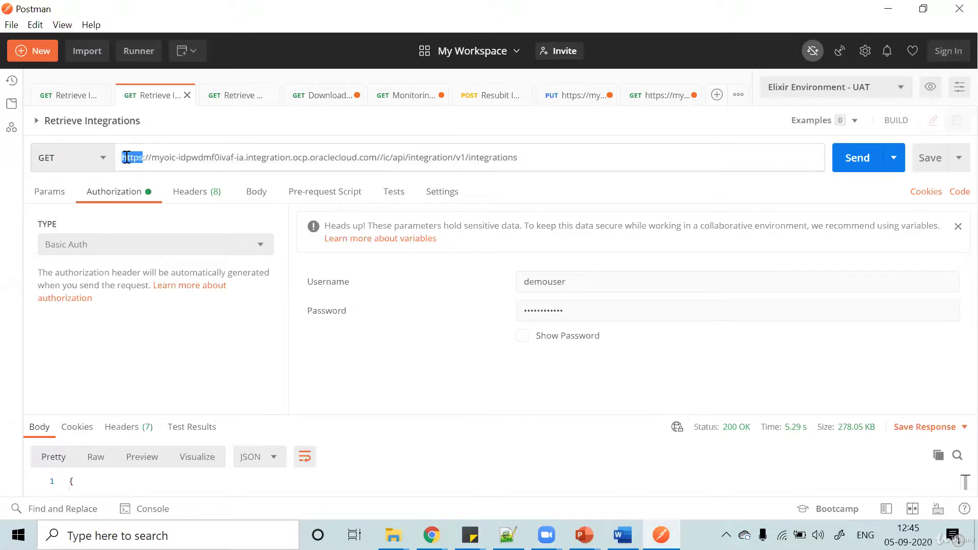
{"action": "left_click", "coordinate": [382, 157]}
{"action": "key", "text": "BackSpace"}
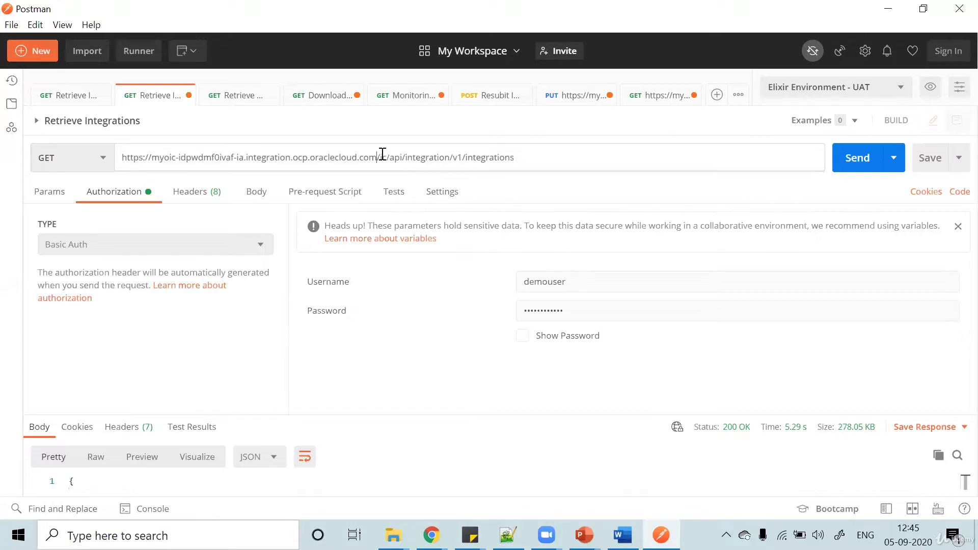
Compare the /ic/api/integration/v1/integrations resource path with the instance host portion of the request URL
{"action": "left_click_drag", "start_coordinate": [378, 156], "coordinate": [531, 156]}
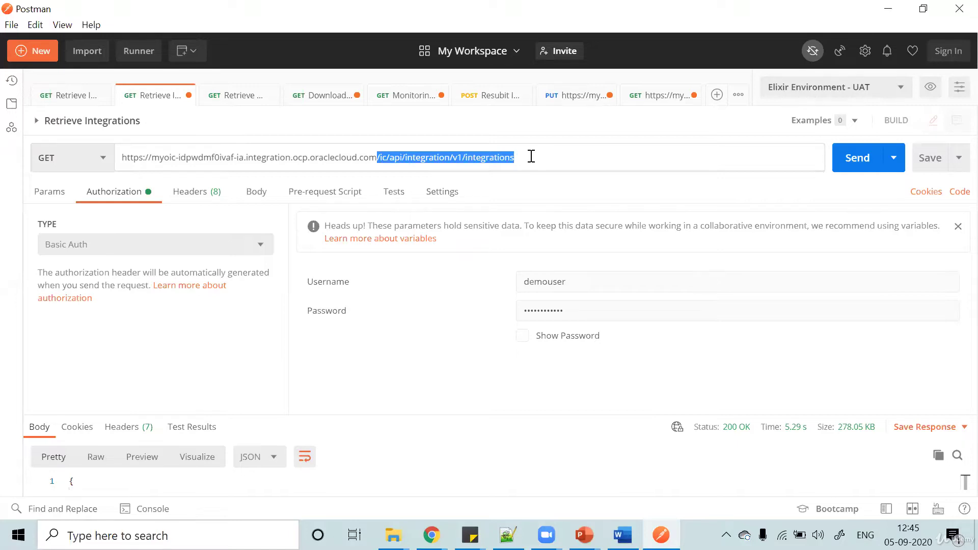
{"action": "double_click", "coordinate": [161, 157]}
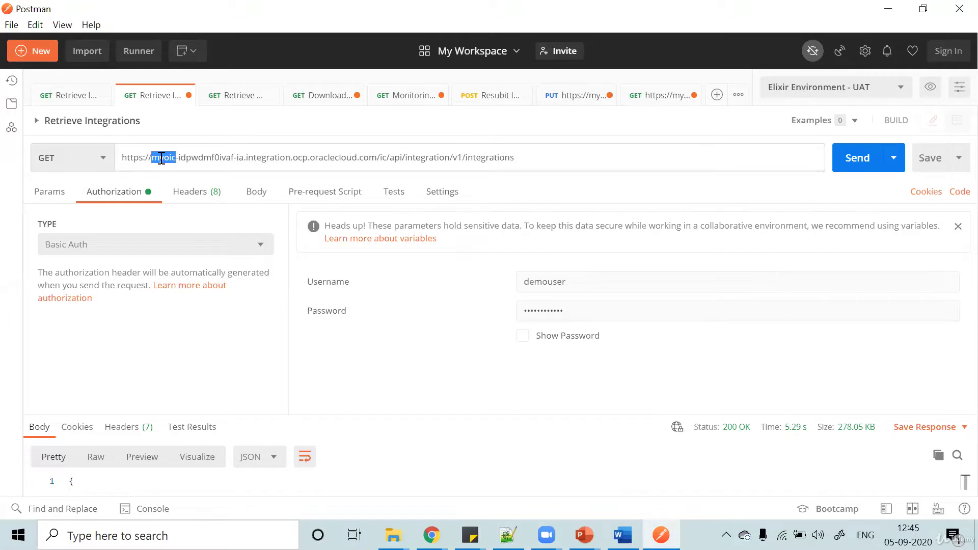
{"action": "left_click", "coordinate": [376, 162]}
{"action": "left_click_drag", "start_coordinate": [346, 162], "coordinate": [124, 160]}
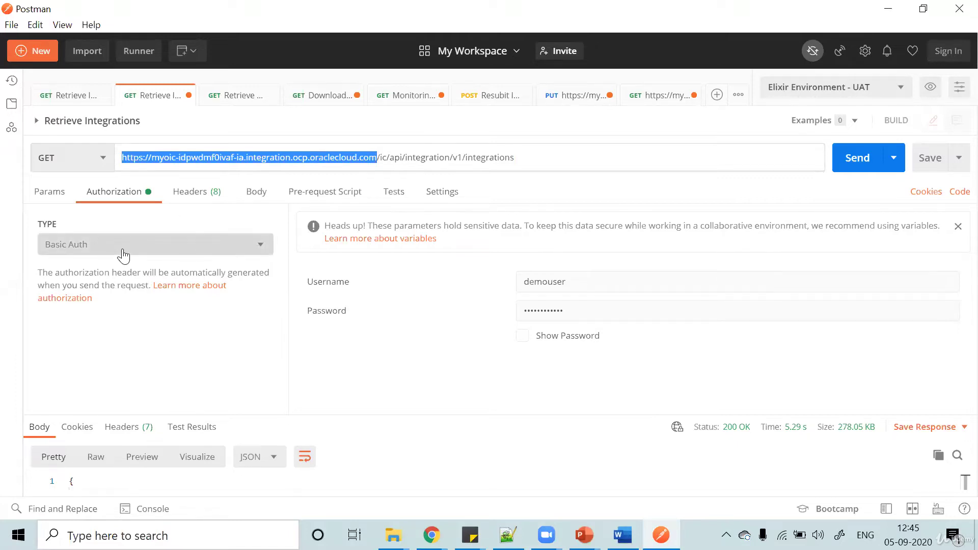
Check the Basic Auth username and password fields and send the Retrieve Integrations GET request
{"action": "left_click", "coordinate": [590, 288]}
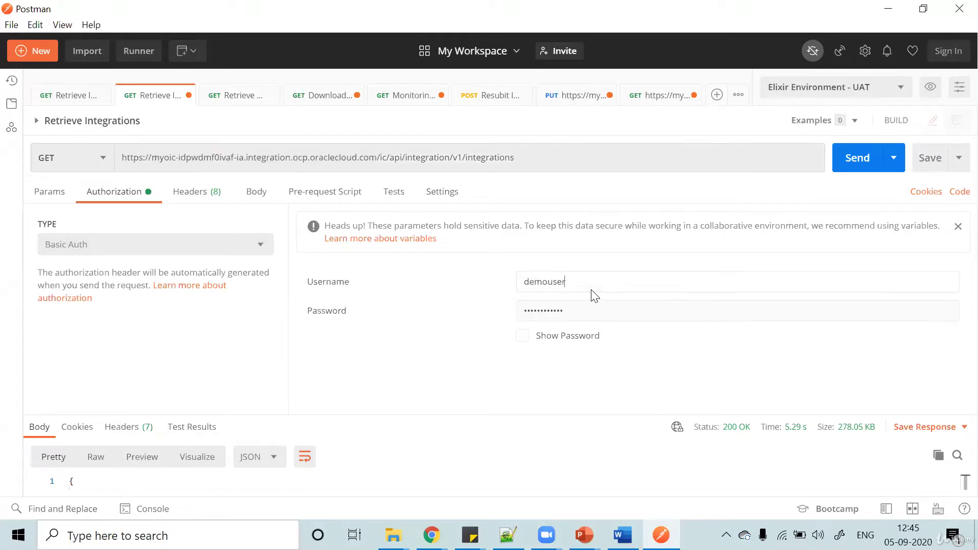
{"action": "left_click", "coordinate": [577, 310]}
{"action": "double_click", "coordinate": [578, 310]}
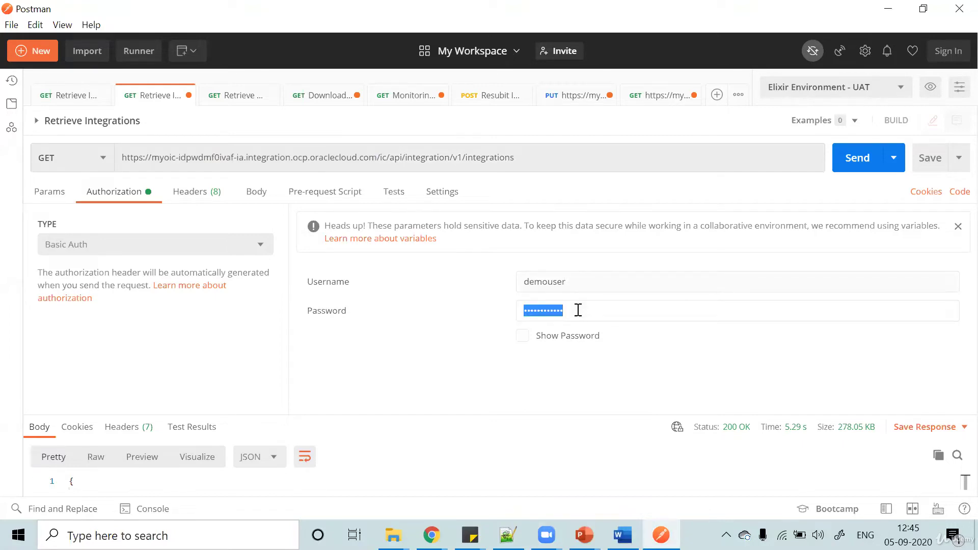
{"action": "left_click", "coordinate": [853, 168]}
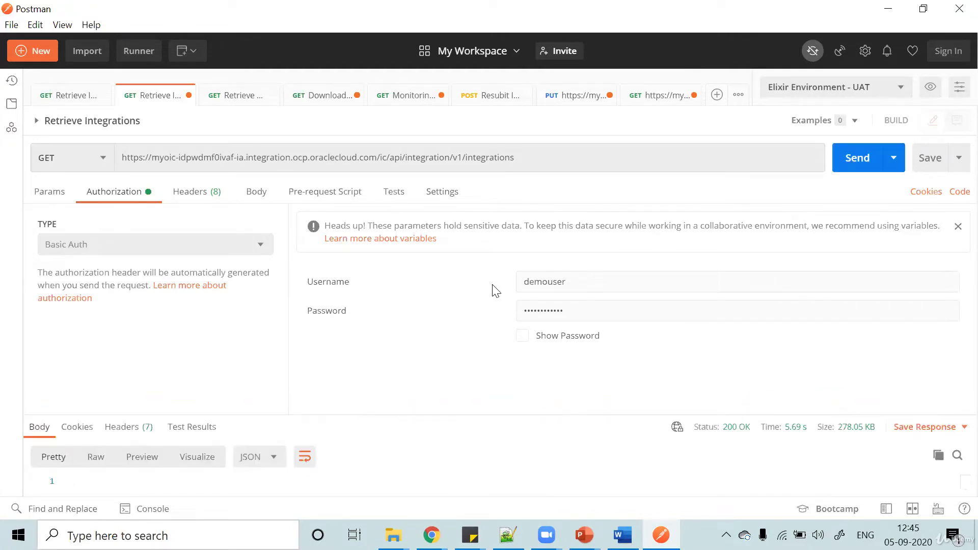
Highlight the instance host name within the Retrieve Integrations request URL
{"action": "double_click", "coordinate": [171, 157]}
{"action": "left_click_drag", "start_coordinate": [171, 156], "coordinate": [377, 158]}
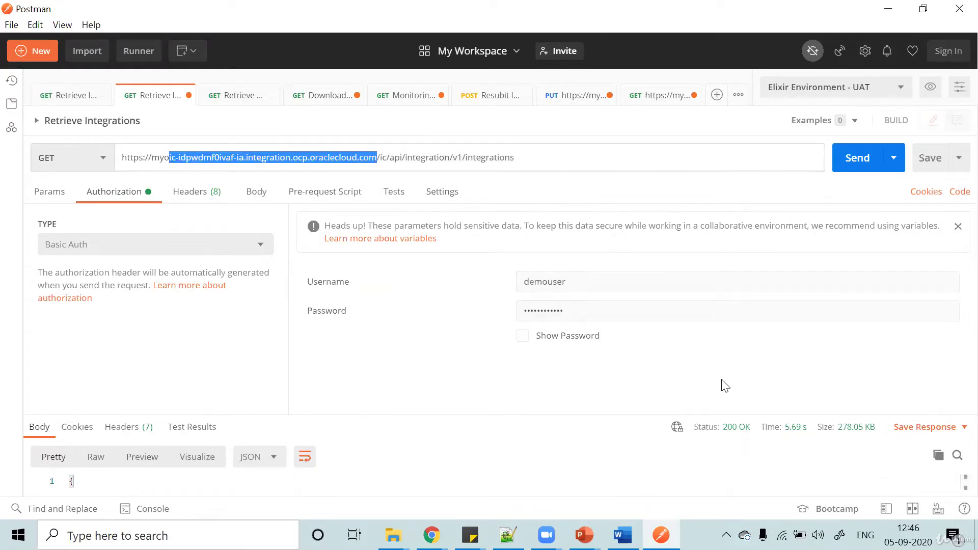
Enlarge the response body area and check the hasMore field at the start of the Retrieve Integrations response
{"action": "left_click", "coordinate": [562, 412]}
{"action": "left_click_drag", "start_coordinate": [562, 412], "coordinate": [561, 253]}
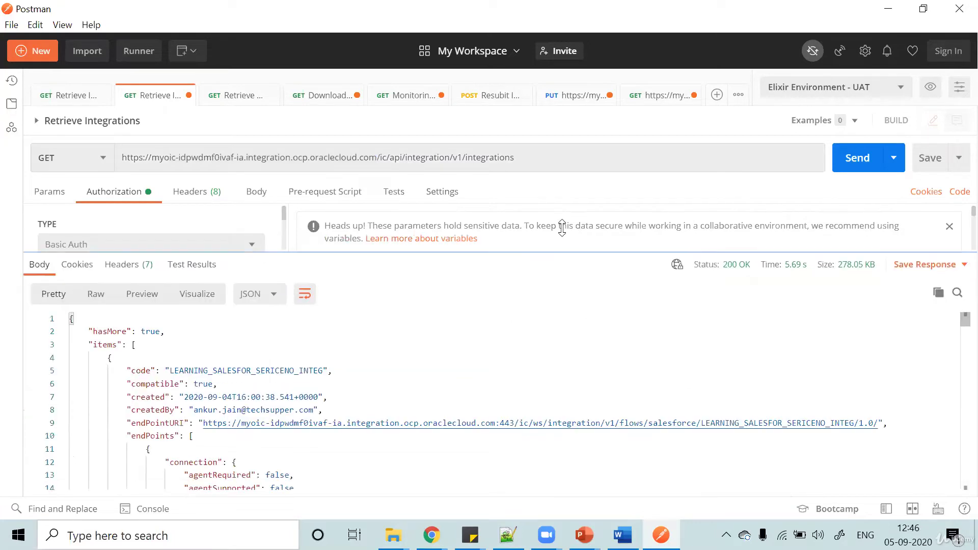
{"action": "scroll", "coordinate": [399, 338], "scroll_direction": "down", "scroll_amount": 1}
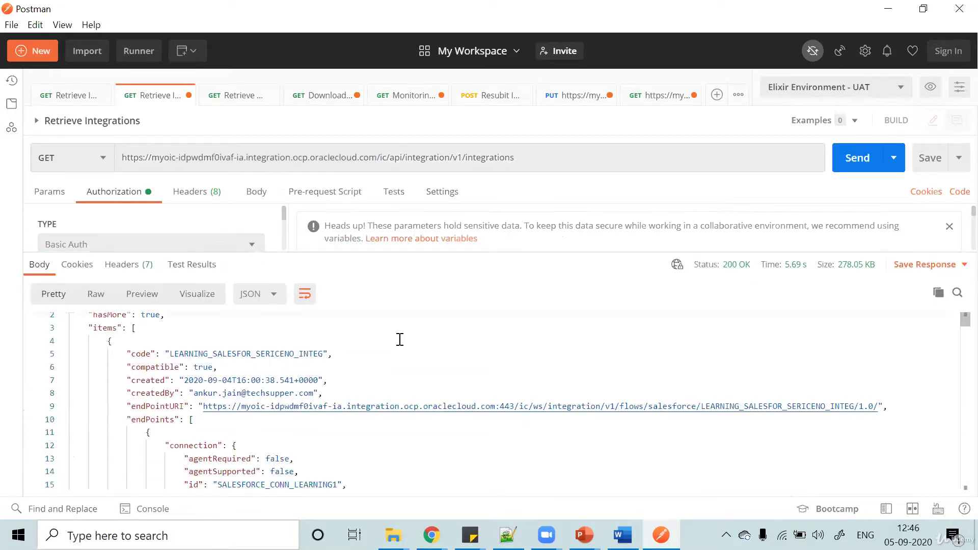
{"action": "double_click", "coordinate": [109, 315]}
{"action": "scroll", "coordinate": [244, 368], "scroll_direction": "down", "scroll_amount": 2}
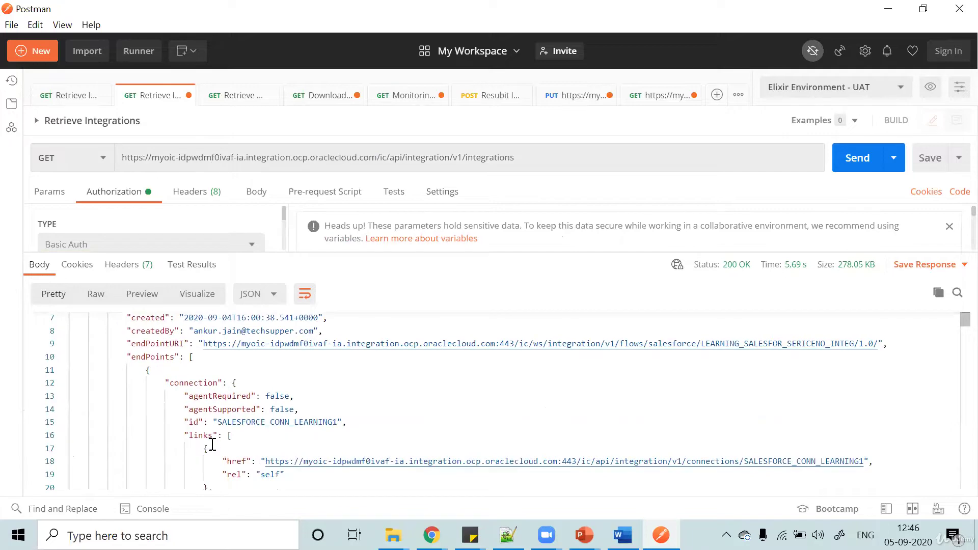
{"action": "scroll", "coordinate": [212, 444], "scroll_direction": "up", "scroll_amount": 2}
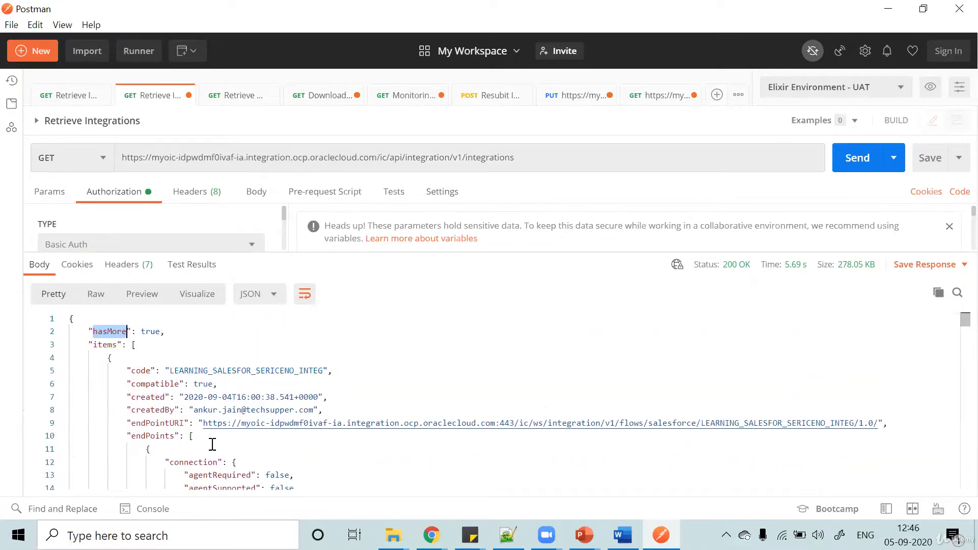
{"action": "scroll", "coordinate": [214, 442], "scroll_direction": "down", "scroll_amount": 1}
{"action": "scroll", "coordinate": [270, 439], "scroll_direction": "down", "scroll_amount": 2}
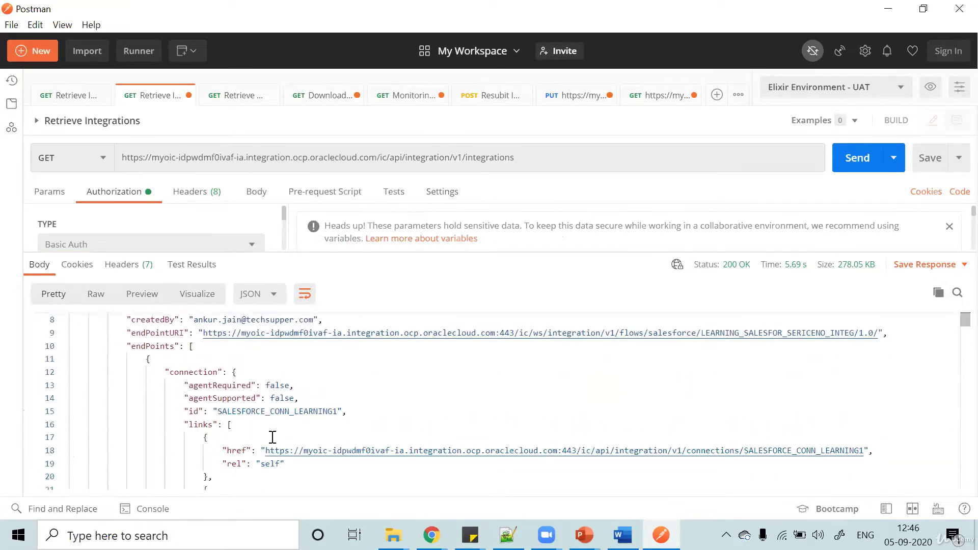
Examine the connection IDs, names and roles of the source and target endpoints in the first returned integration
{"action": "double_click", "coordinate": [202, 370]}
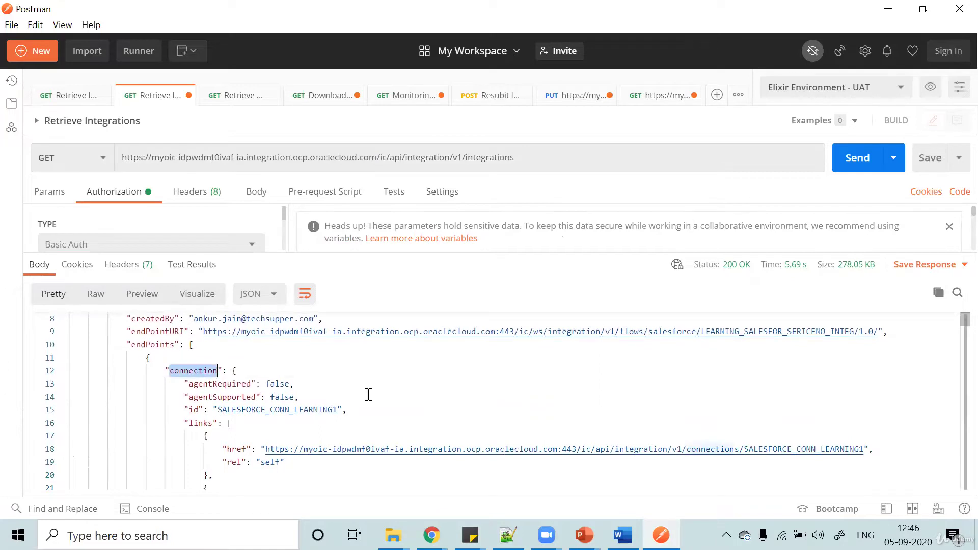
{"action": "scroll", "coordinate": [368, 394], "scroll_direction": "down", "scroll_amount": 1}
{"action": "double_click", "coordinate": [259, 393]}
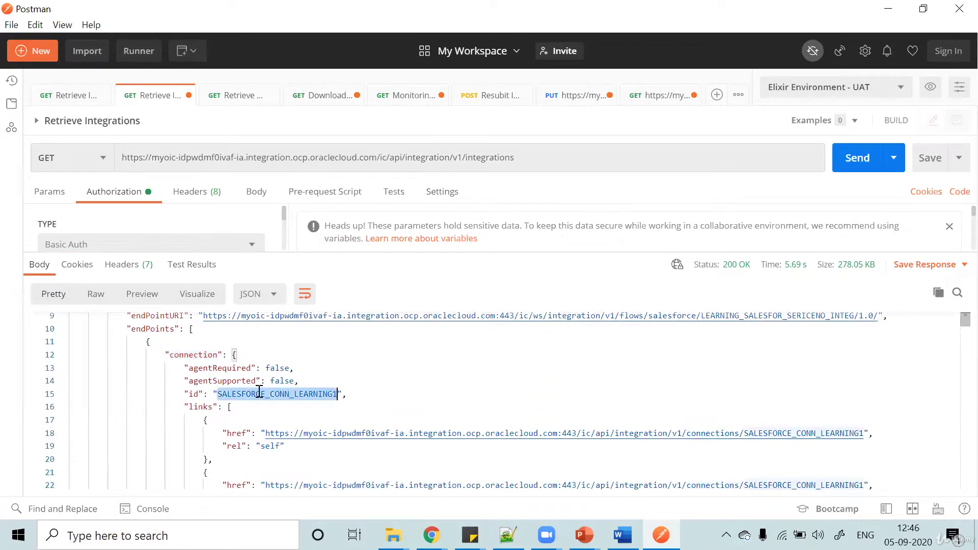
{"action": "scroll", "coordinate": [259, 392], "scroll_direction": "down", "scroll_amount": 5}
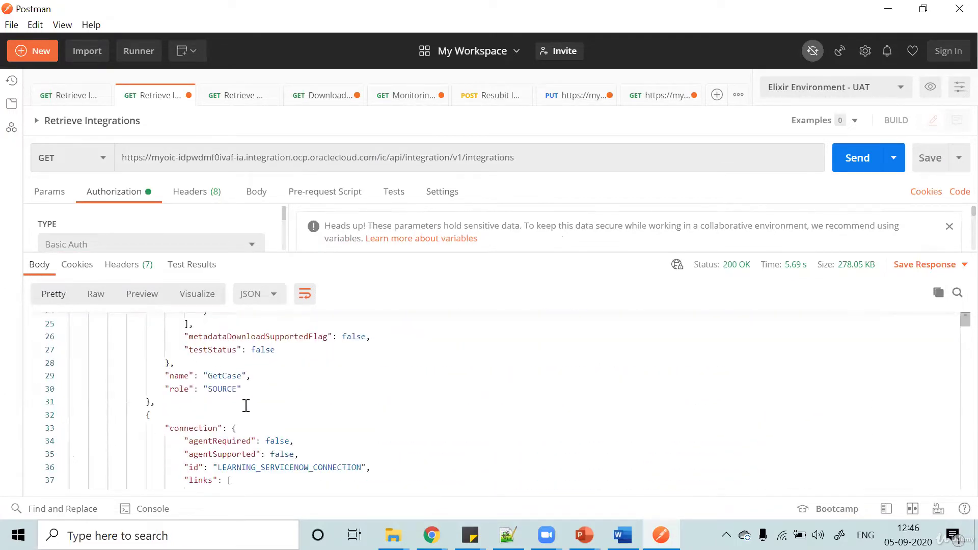
{"action": "double_click", "coordinate": [286, 466]}
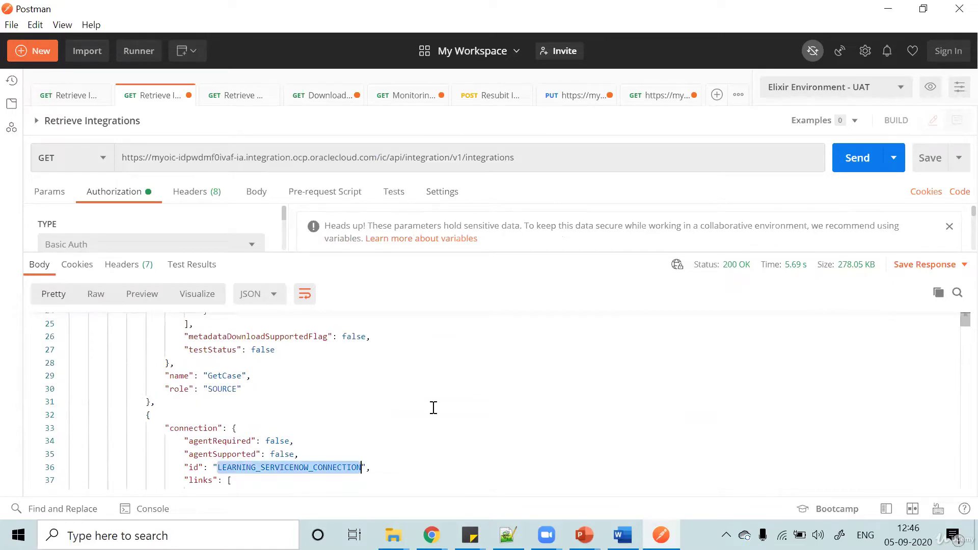
{"action": "scroll", "coordinate": [433, 408], "scroll_direction": "down", "scroll_amount": 5}
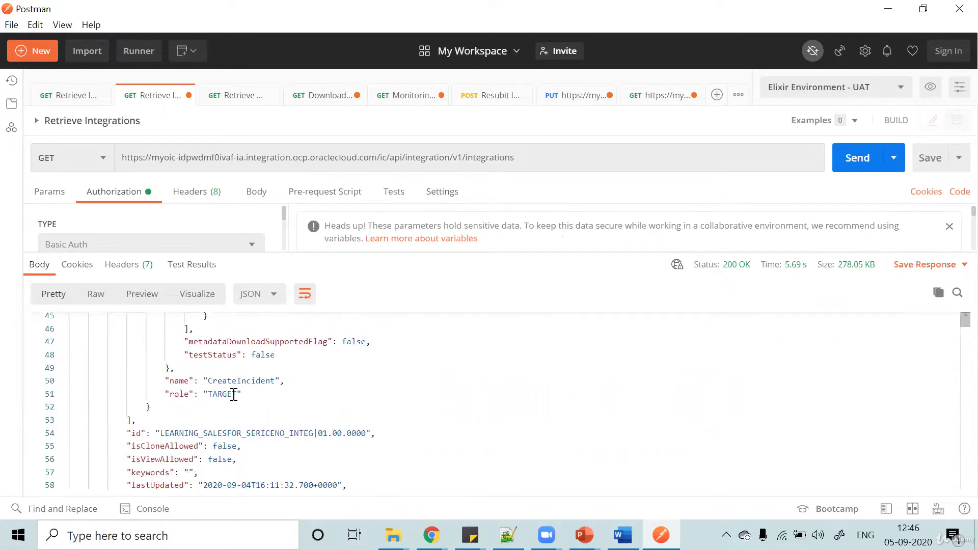
{"action": "left_click_drag", "start_coordinate": [171, 380], "coordinate": [188, 393]}
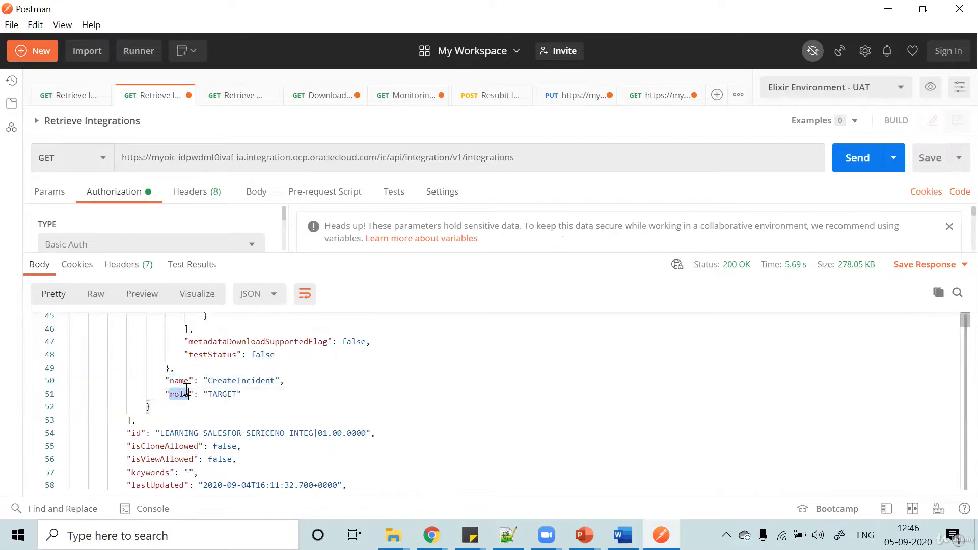
Review the first integration's ID, keywords, last-updated details and self and canonical links in the response
{"action": "scroll", "coordinate": [186, 391], "scroll_direction": "down", "scroll_amount": 3}
{"action": "left_click_drag", "start_coordinate": [122, 348], "coordinate": [171, 423]}
{"action": "scroll", "coordinate": [382, 395], "scroll_direction": "down", "scroll_amount": 2}
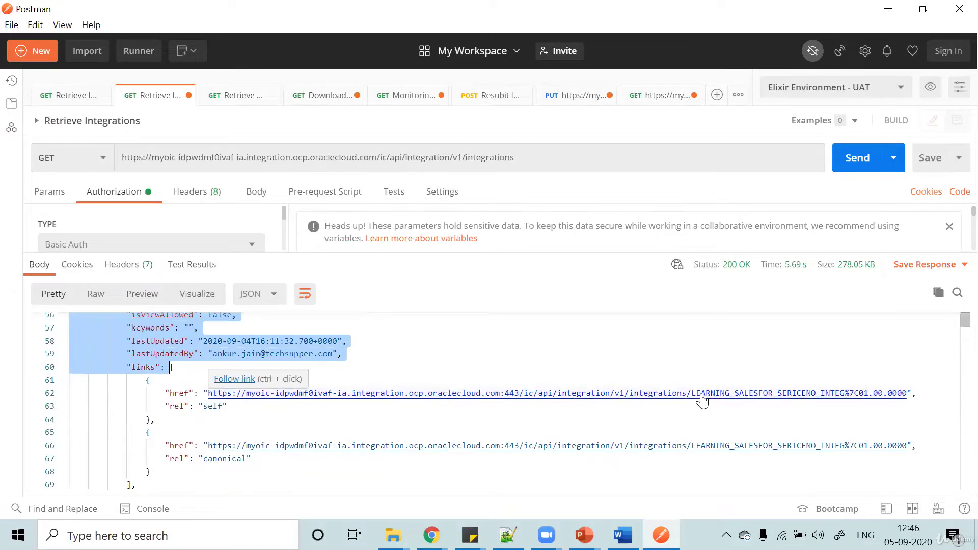
{"action": "scroll", "coordinate": [430, 449], "scroll_direction": "down", "scroll_amount": 1}
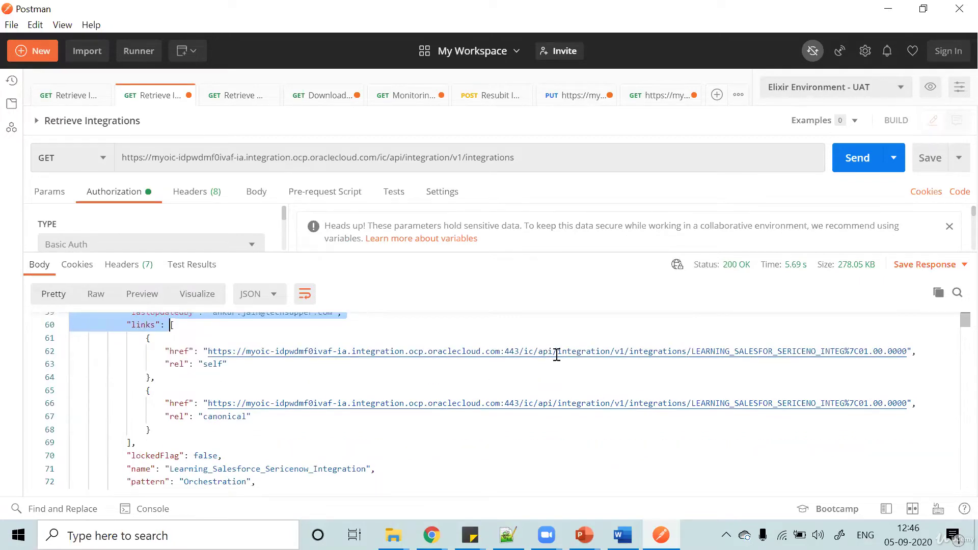
{"action": "scroll", "coordinate": [572, 355], "scroll_direction": "down", "scroll_amount": 4}
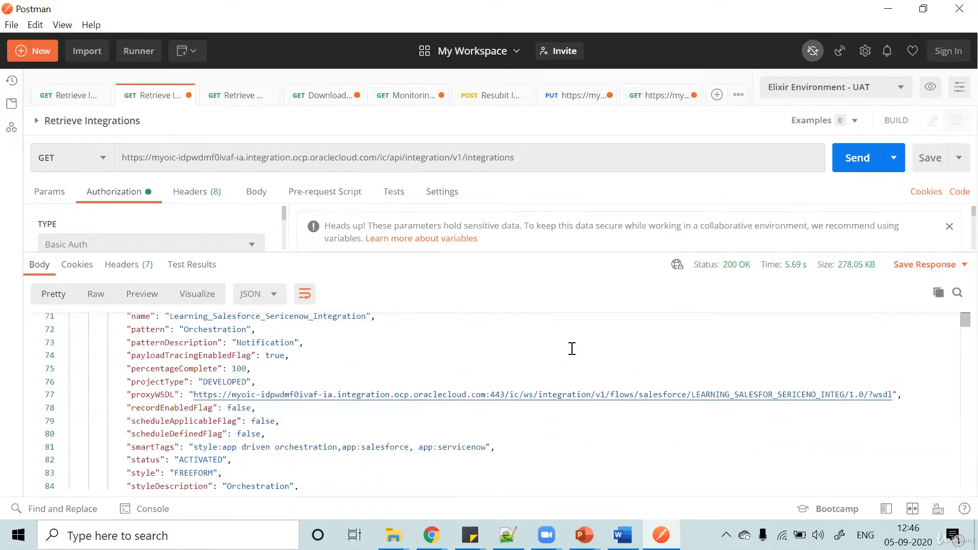
Check the name, status and scheduleApplicableFlag fields of the first integration in the response
{"action": "scroll", "coordinate": [572, 349], "scroll_direction": "up", "scroll_amount": 1}
{"action": "double_click", "coordinate": [149, 366]}
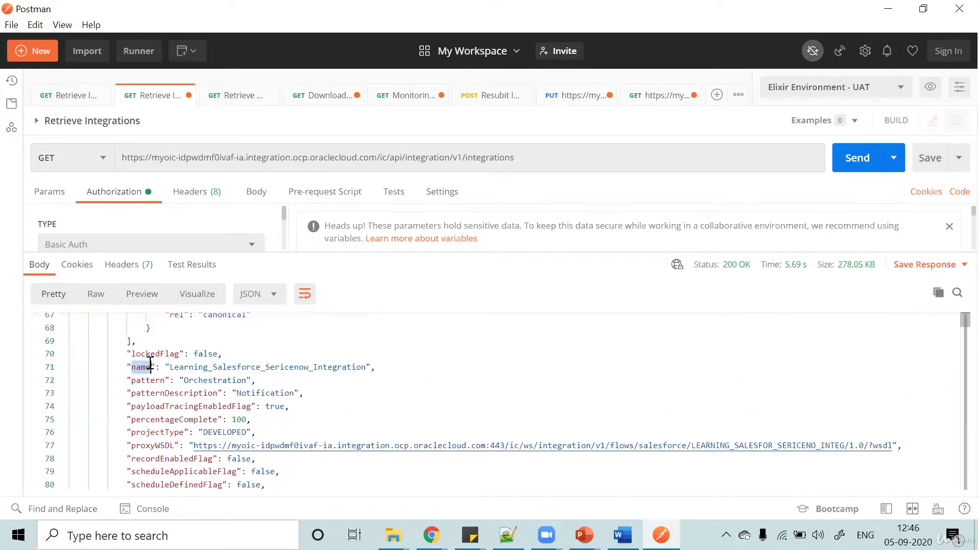
{"action": "scroll", "coordinate": [243, 372], "scroll_direction": "down", "scroll_amount": 3}
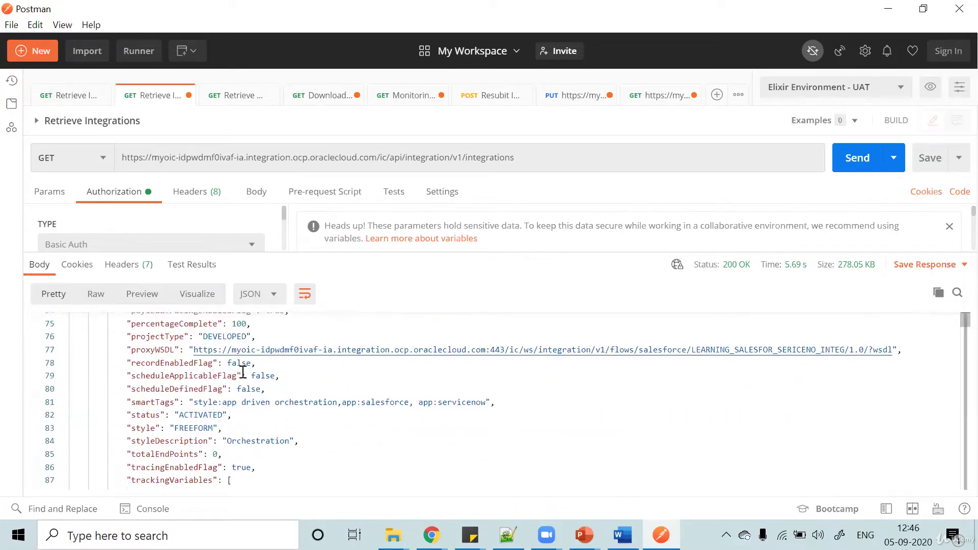
{"action": "double_click", "coordinate": [138, 423]}
{"action": "double_click", "coordinate": [139, 410]}
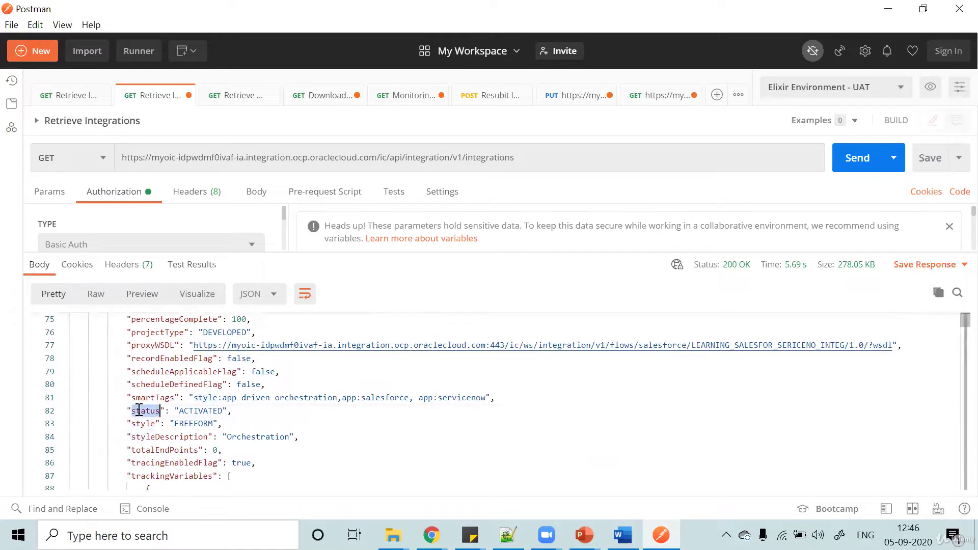
{"action": "double_click", "coordinate": [161, 372]}
{"action": "scroll", "coordinate": [253, 407], "scroll_direction": "down", "scroll_amount": 4}
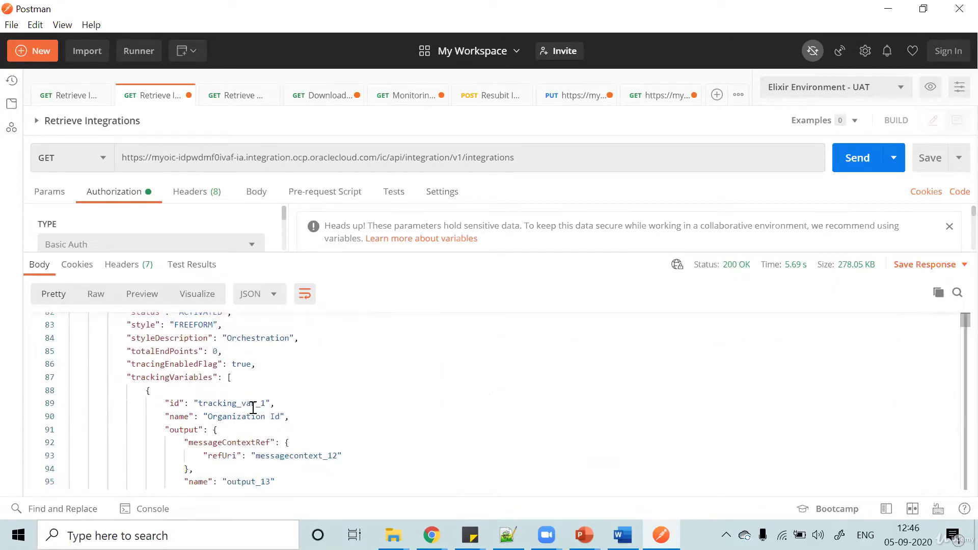
Inspect the trackingVariables entries and the version field of the first integration
{"action": "double_click", "coordinate": [175, 341]}
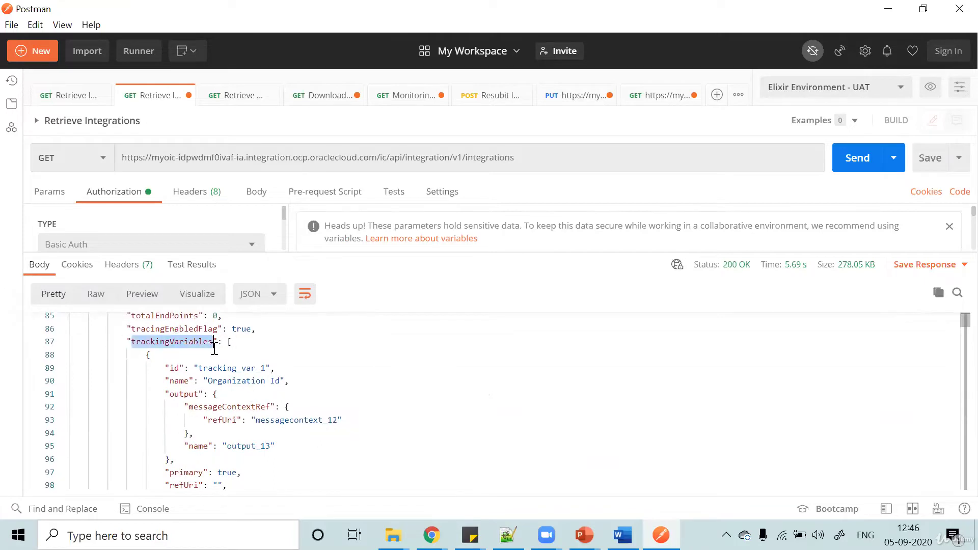
{"action": "left_click_drag", "start_coordinate": [212, 343], "coordinate": [356, 417]}
{"action": "scroll", "coordinate": [358, 418], "scroll_direction": "down", "scroll_amount": 9}
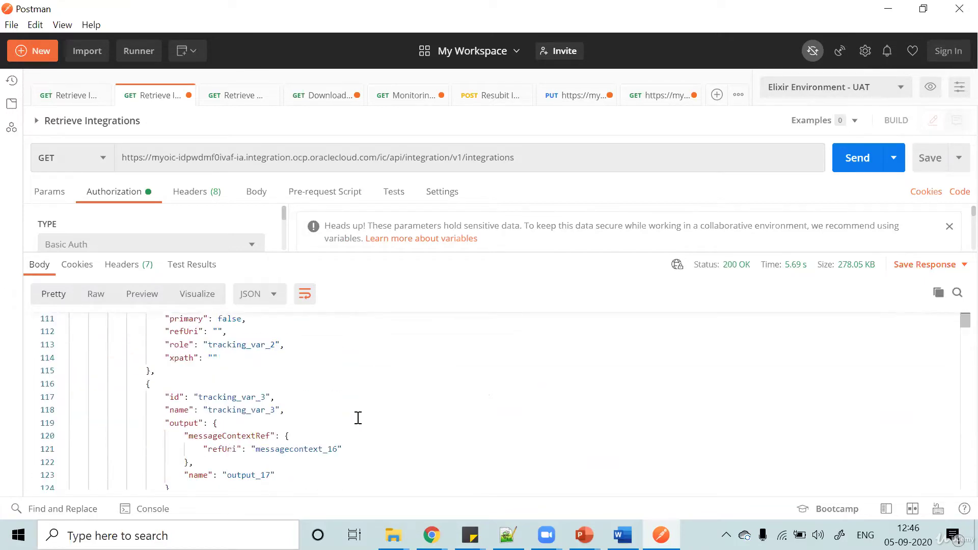
{"action": "scroll", "coordinate": [358, 418], "scroll_direction": "up", "scroll_amount": 1}
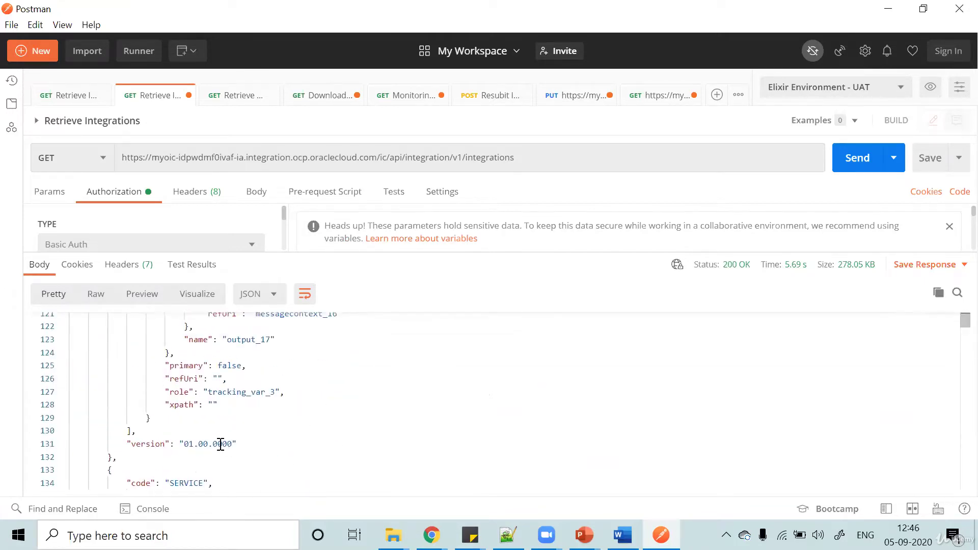
{"action": "double_click", "coordinate": [214, 443]}
Skim the other integrations in the response, return to its beginning, and recheck the instance host in the request URL
{"action": "scroll", "coordinate": [357, 428], "scroll_direction": "down", "scroll_amount": 3}
{"action": "scroll", "coordinate": [357, 427], "scroll_direction": "down", "scroll_amount": 17}
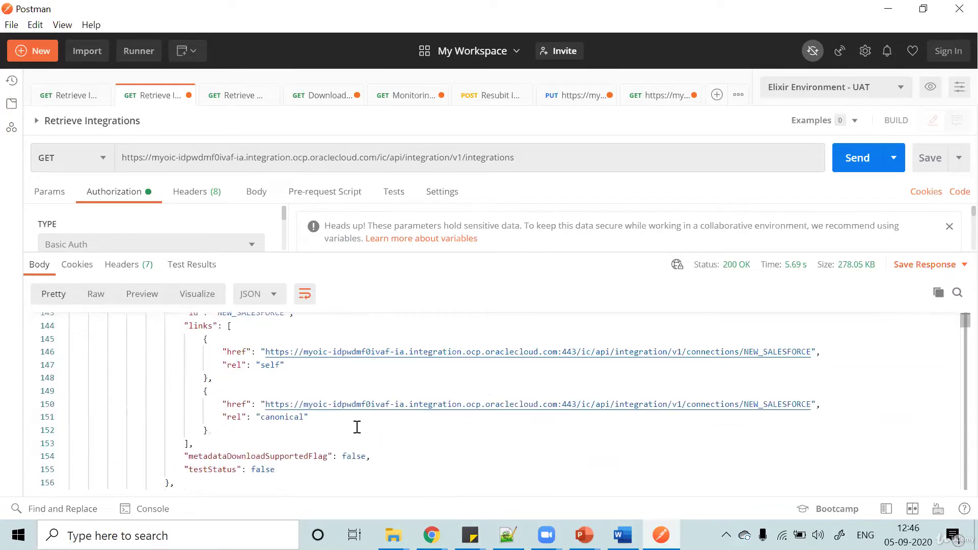
{"action": "scroll", "coordinate": [357, 427], "scroll_direction": "down", "scroll_amount": 20}
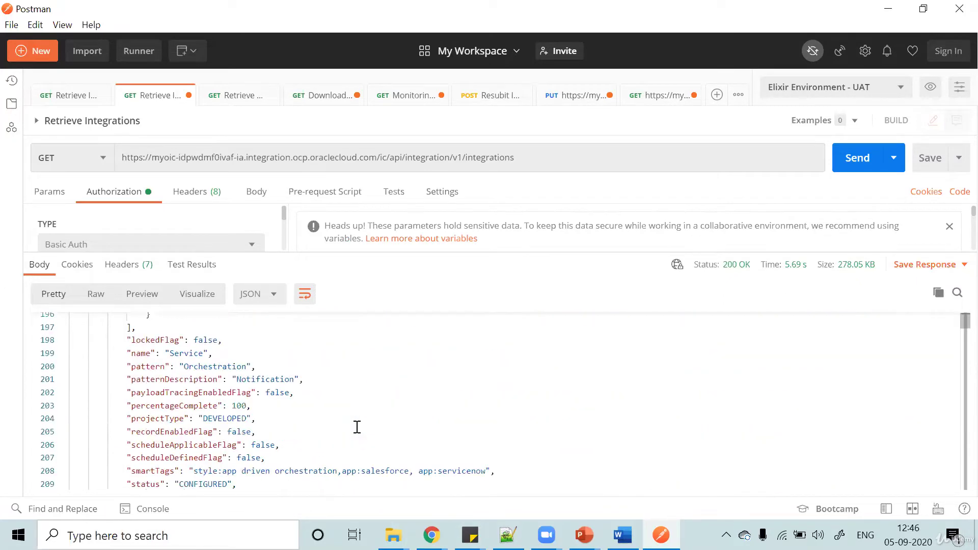
{"action": "scroll", "coordinate": [357, 427], "scroll_direction": "down", "scroll_amount": 10}
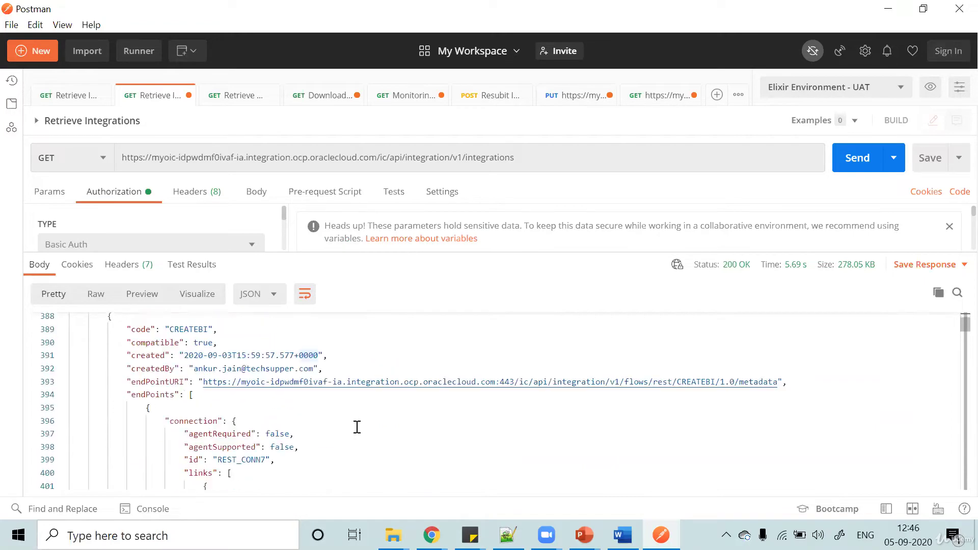
{"action": "scroll", "coordinate": [357, 427], "scroll_direction": "up", "scroll_amount": 20}
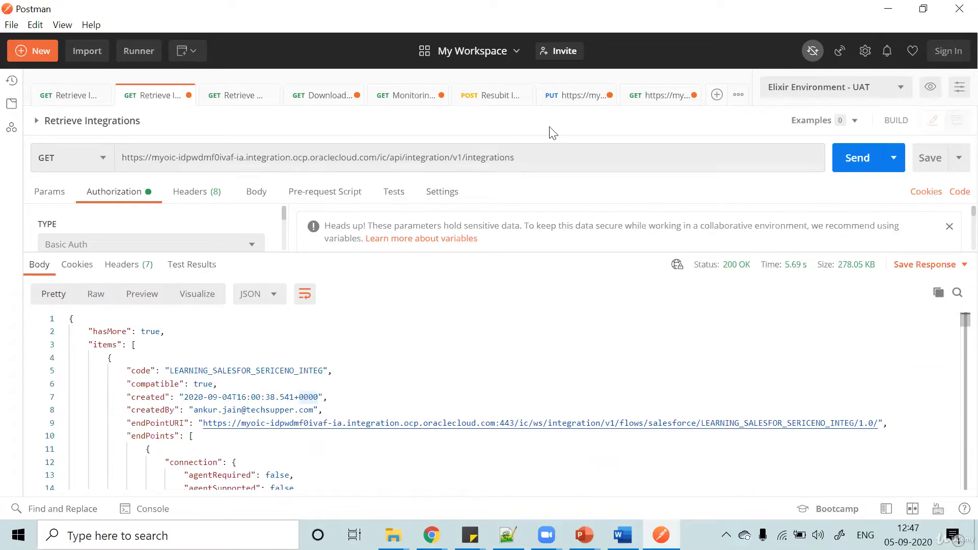
{"action": "left_click_drag", "start_coordinate": [170, 158], "coordinate": [377, 158]}
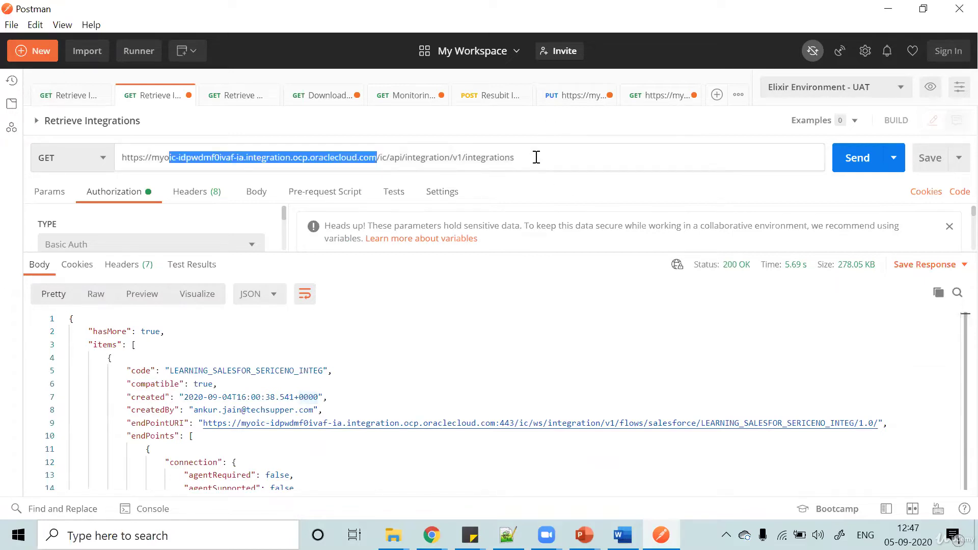
{"action": "left_click", "coordinate": [536, 157]}
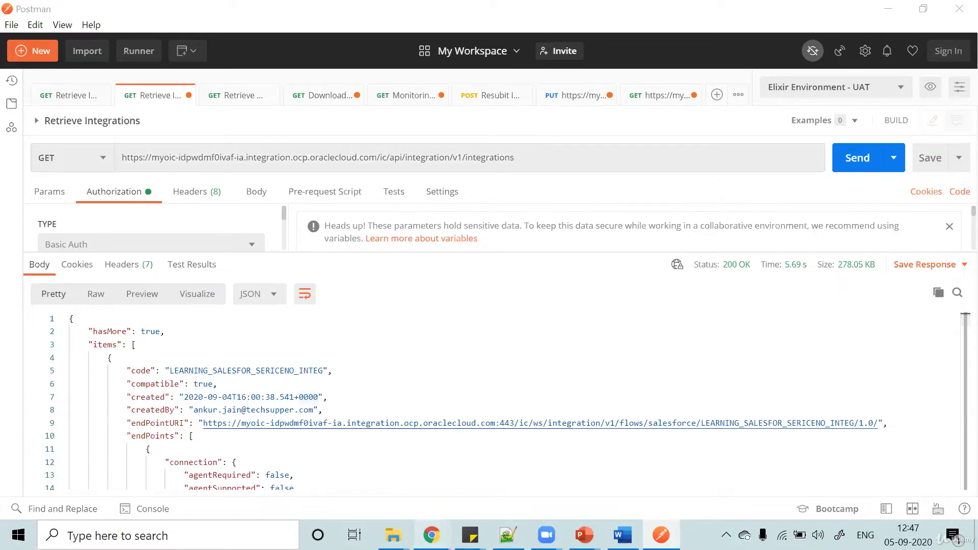
Switch to Chrome, open the Retrieve an Integration documentation page, and highlight the endpoint path and its {id} parameter
{"action": "mouse_move", "coordinate": [432, 535]}
{"action": "left_click", "coordinate": [538, 459]}
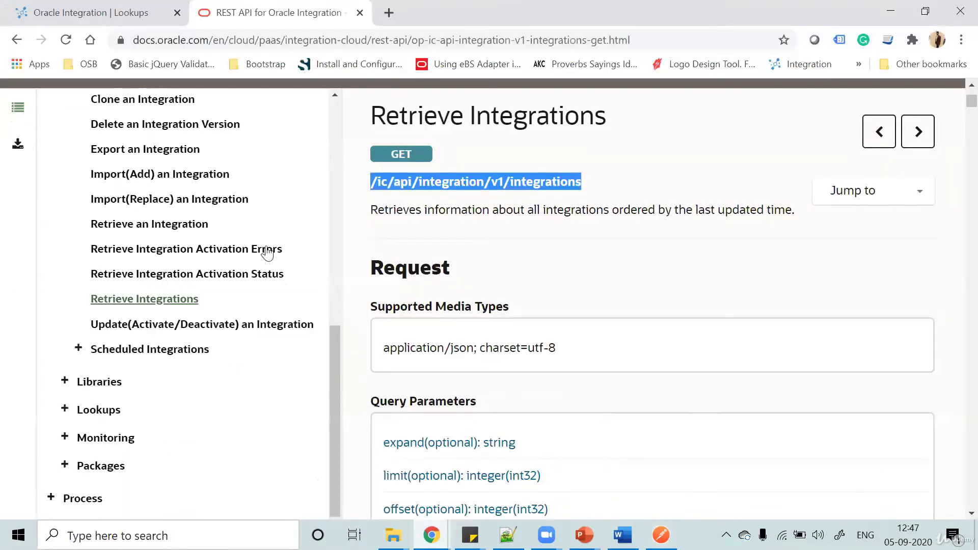
{"action": "left_click", "coordinate": [171, 228]}
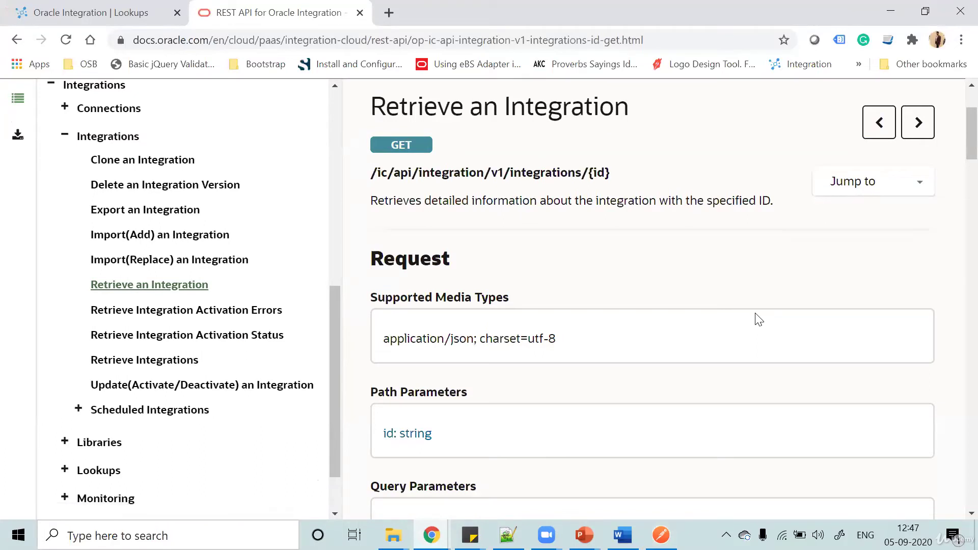
{"action": "double_click", "coordinate": [484, 168]}
{"action": "left_click", "coordinate": [624, 181]}
{"action": "triple_click", "coordinate": [480, 169]}
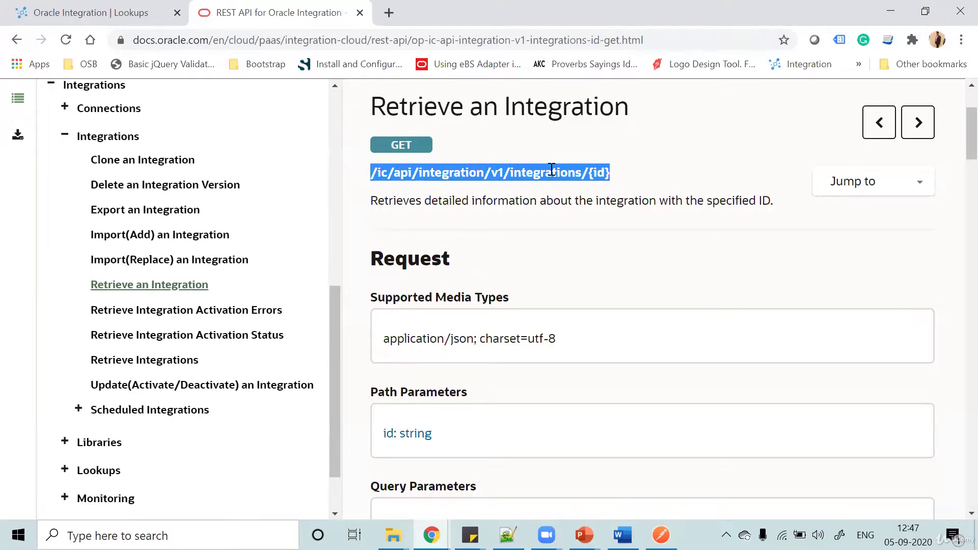
{"action": "left_click_drag", "start_coordinate": [582, 172], "coordinate": [590, 174]}
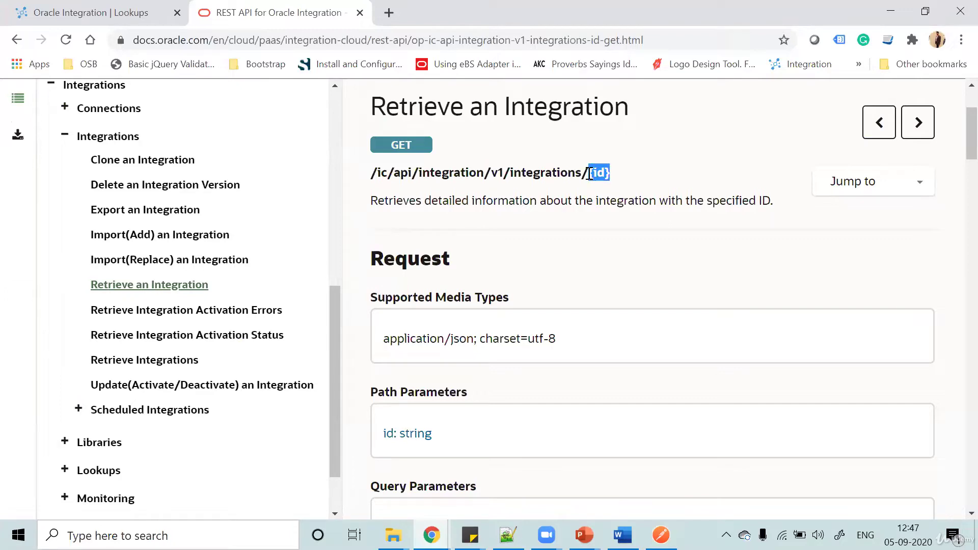
Switch to Postman, examine the integration identifier in the Retrieve an Integration Instance request URL, and return to the Retrieve Integrations request
{"action": "key", "text": "alt+Tab"}
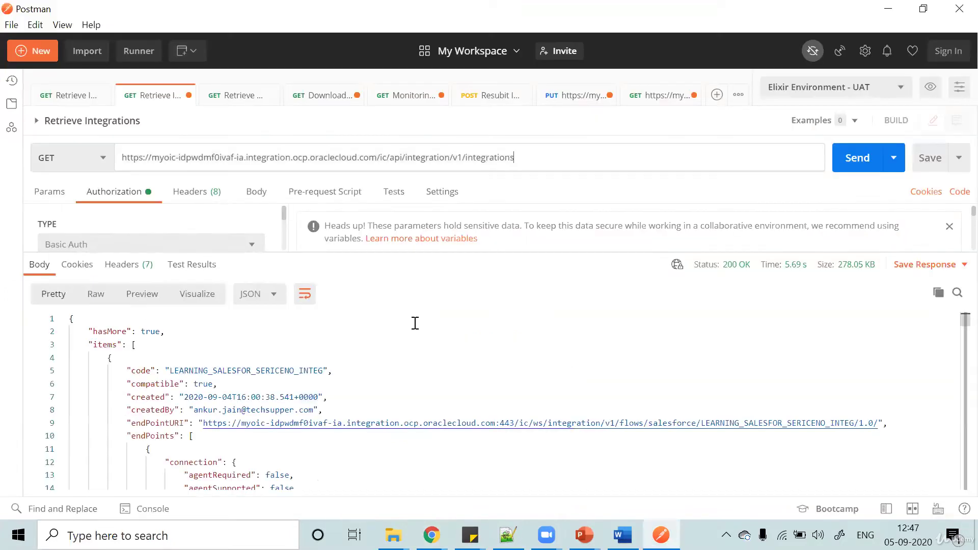
{"action": "left_click", "coordinate": [236, 105]}
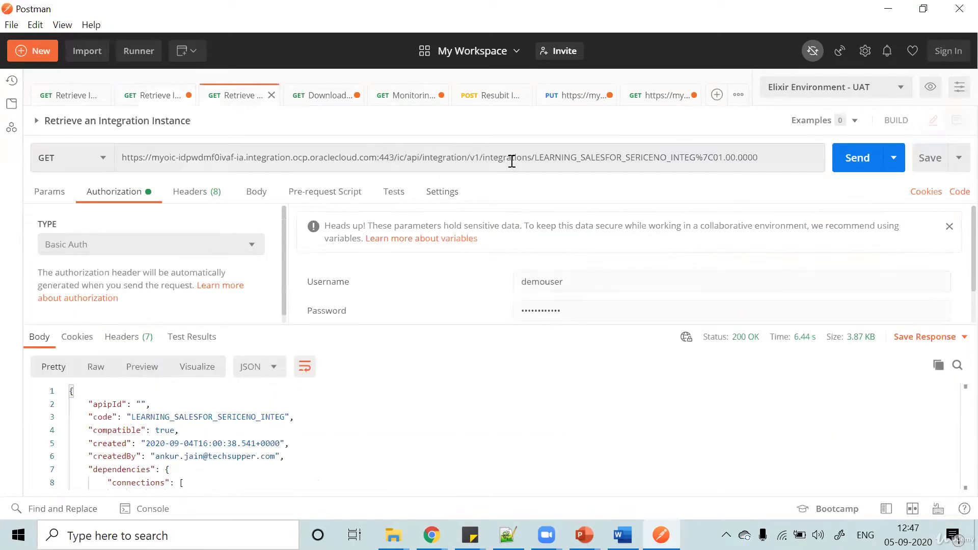
{"action": "left_click", "coordinate": [535, 159]}
{"action": "left_click", "coordinate": [534, 159]}
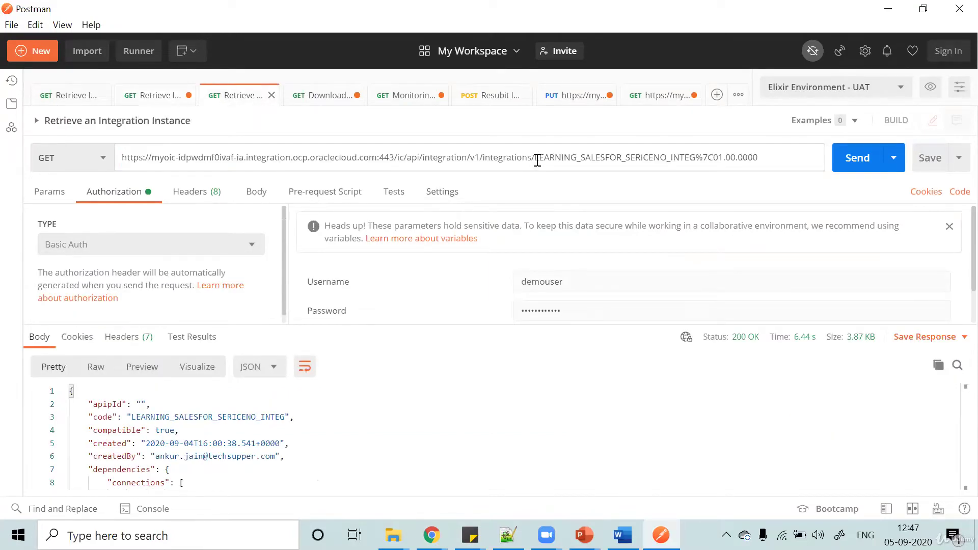
{"action": "left_click_drag", "start_coordinate": [521, 159], "coordinate": [534, 159]}
{"action": "left_click", "coordinate": [536, 160]}
{"action": "left_click_drag", "start_coordinate": [537, 160], "coordinate": [744, 160]}
{"action": "left_click", "coordinate": [152, 95]}
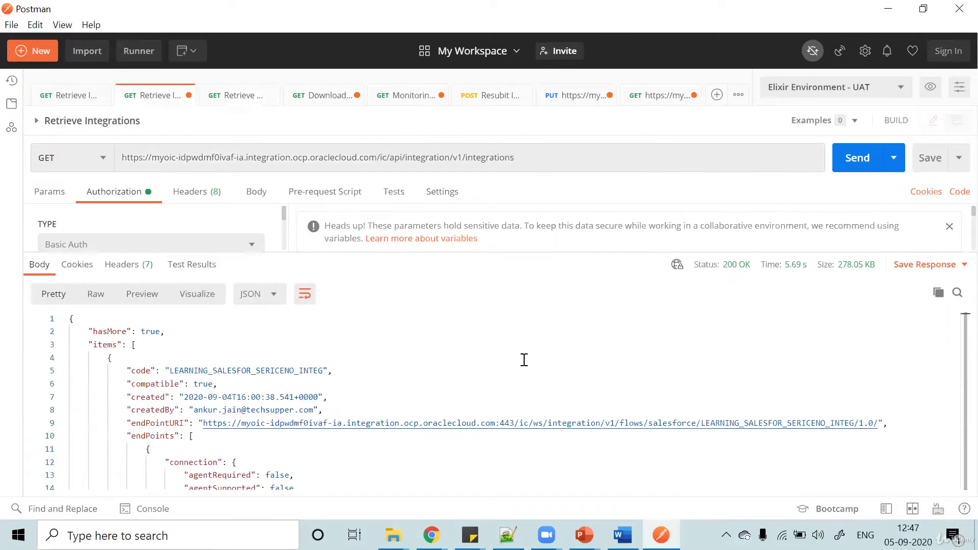
Find the id field of the first integration in the response and examine its code, separator and version parts
{"action": "scroll", "coordinate": [524, 360], "scroll_direction": "down", "scroll_amount": 10}
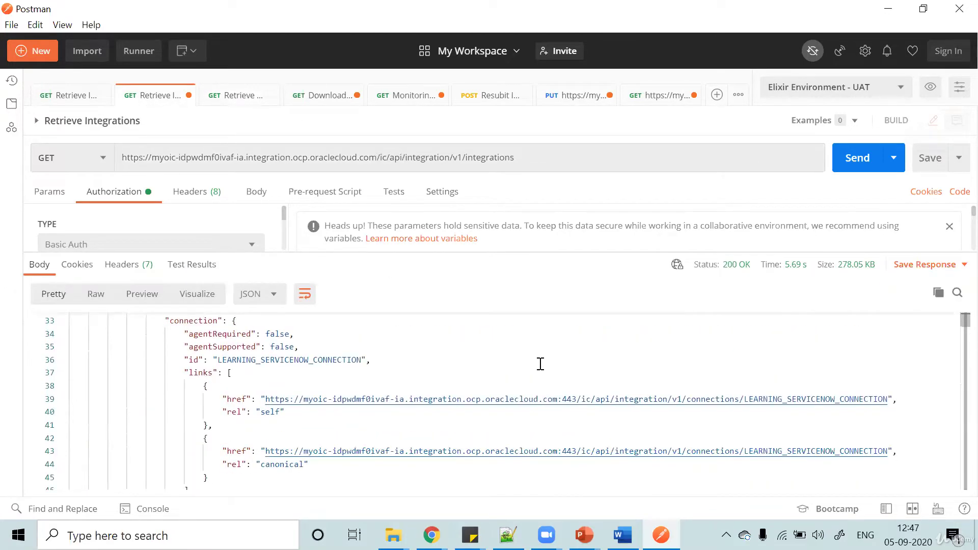
{"action": "scroll", "coordinate": [541, 364], "scroll_direction": "down", "scroll_amount": 8}
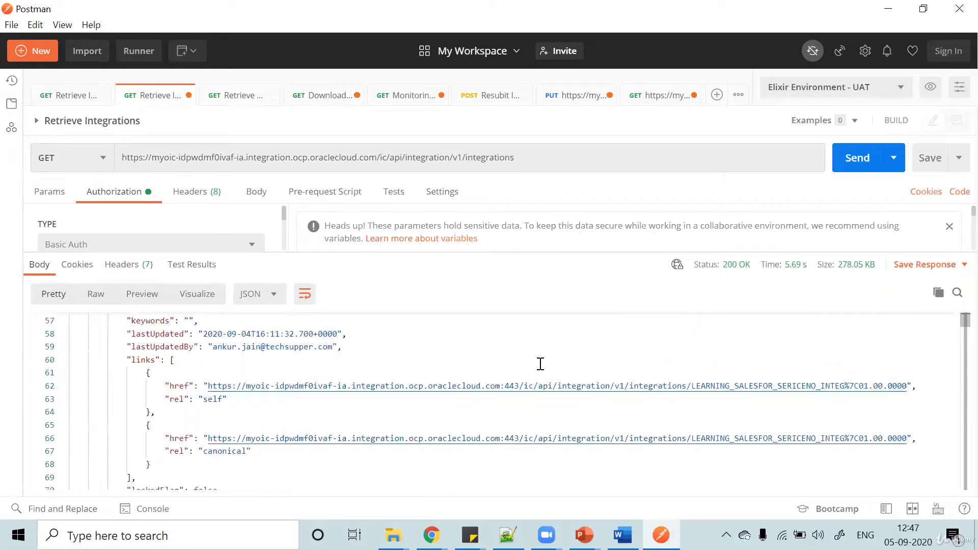
{"action": "scroll", "coordinate": [252, 373], "scroll_direction": "up", "scroll_amount": 2}
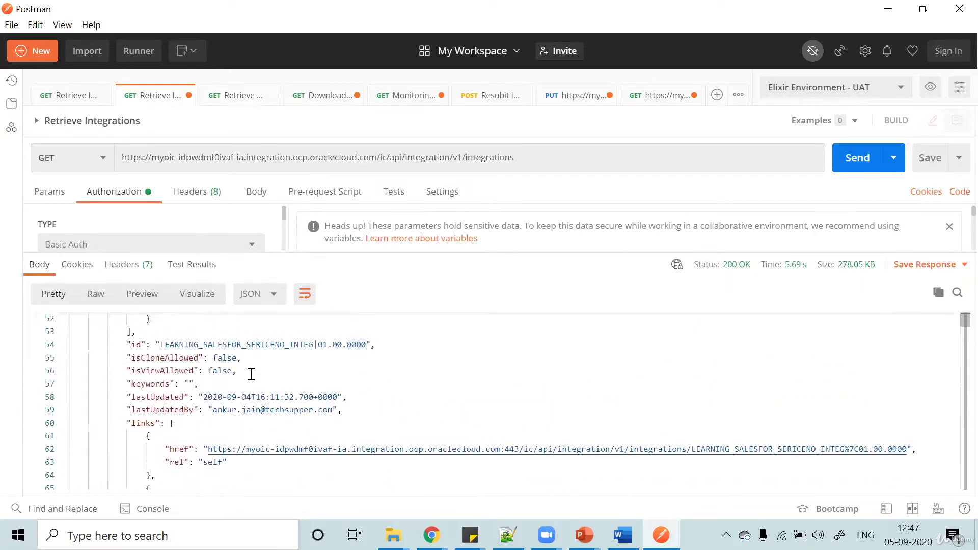
{"action": "left_click", "coordinate": [251, 372]}
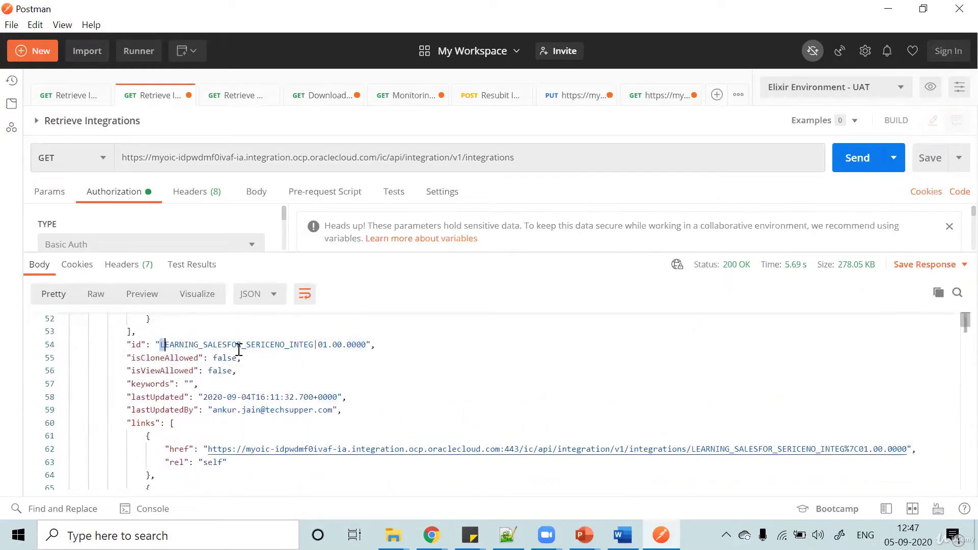
{"action": "left_click_drag", "start_coordinate": [161, 345], "coordinate": [279, 350]}
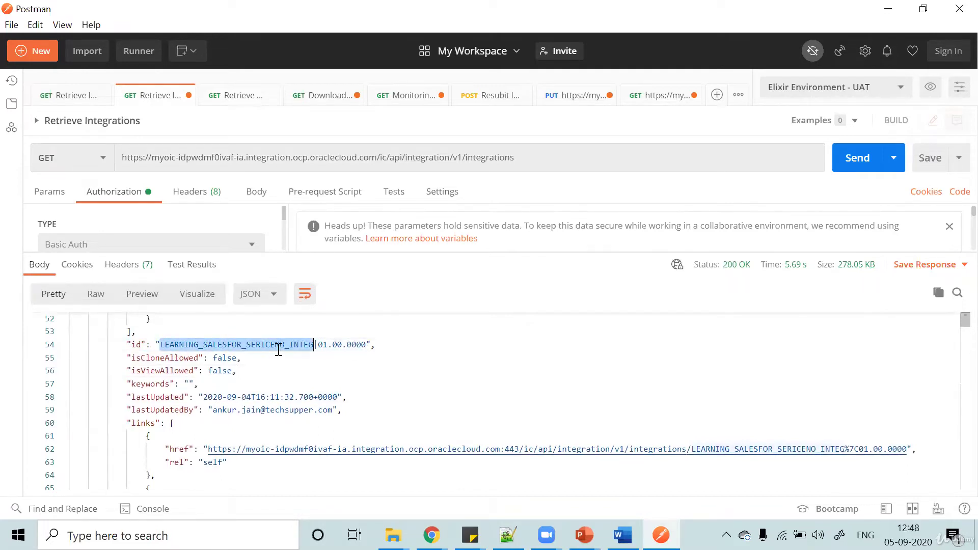
{"action": "double_click", "coordinate": [338, 346]}
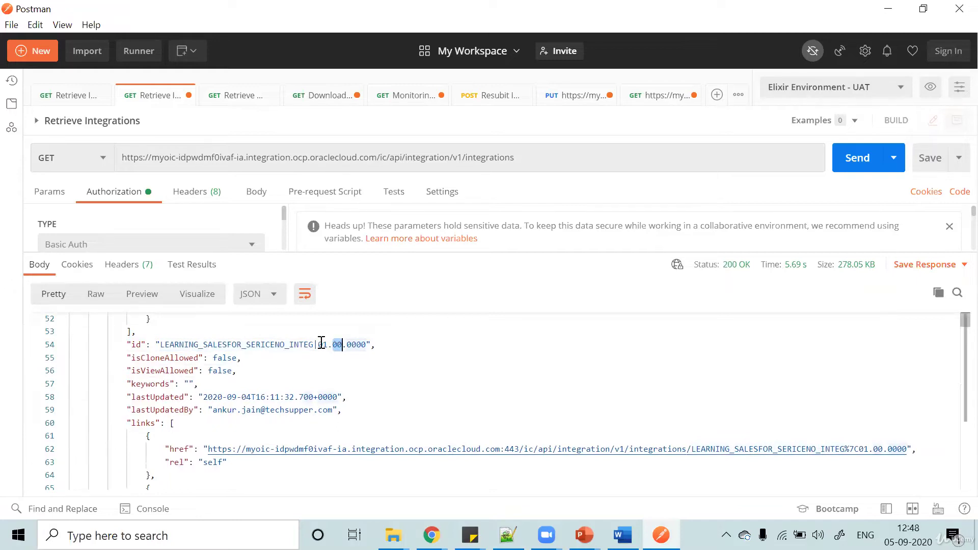
{"action": "left_click_drag", "start_coordinate": [316, 343], "coordinate": [363, 342]}
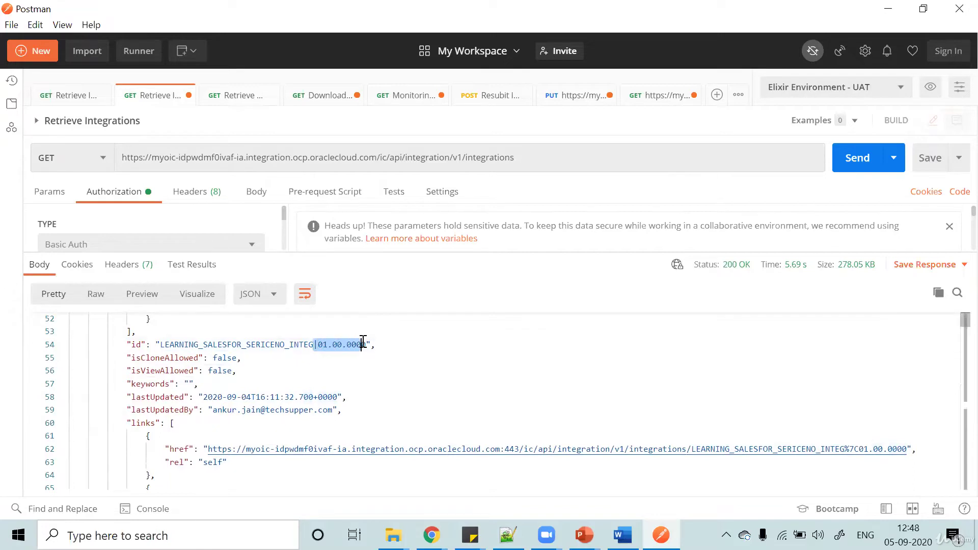
{"action": "left_click", "coordinate": [266, 349]}
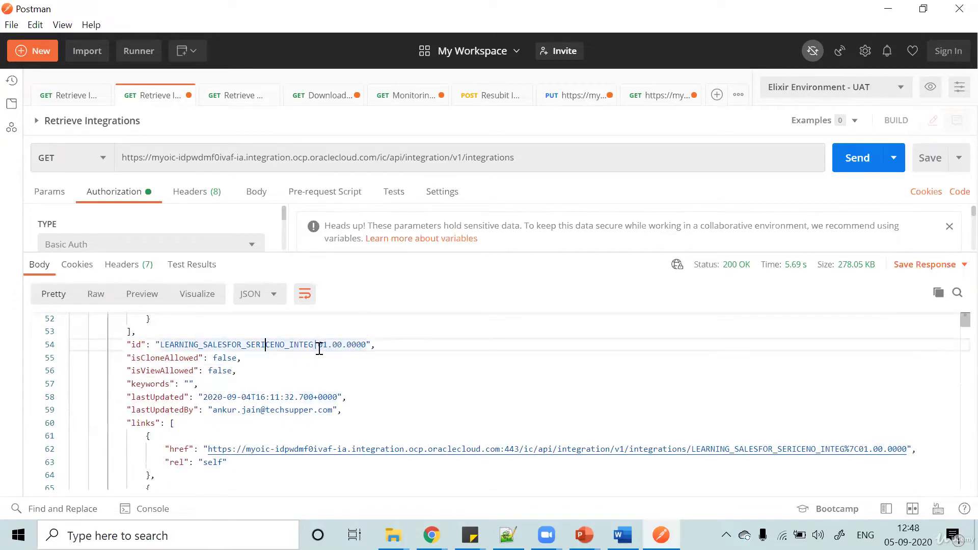
{"action": "left_click_drag", "start_coordinate": [319, 346], "coordinate": [314, 346]}
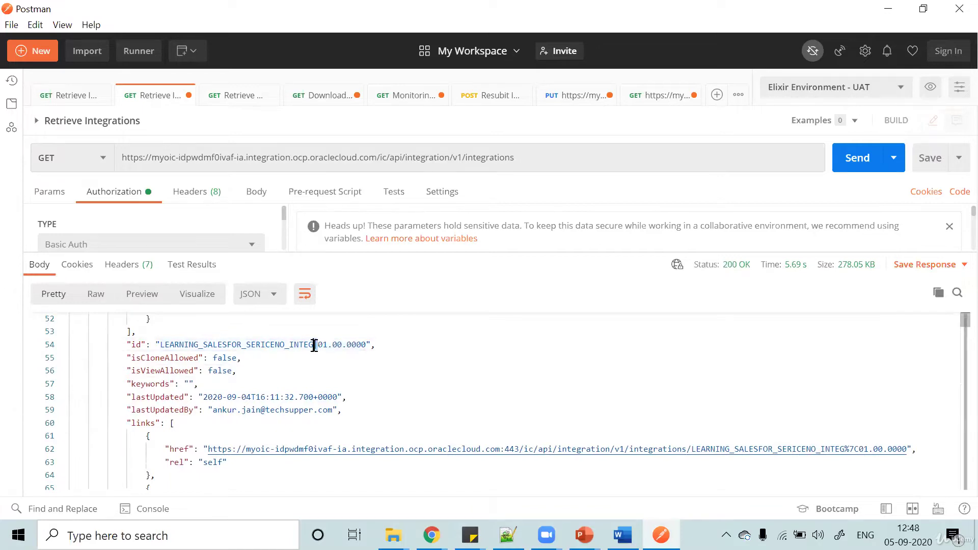
Open the Retrieve an Integration Instance request and examine the encoded separator %7C and the version in its URL
{"action": "left_click", "coordinate": [238, 102]}
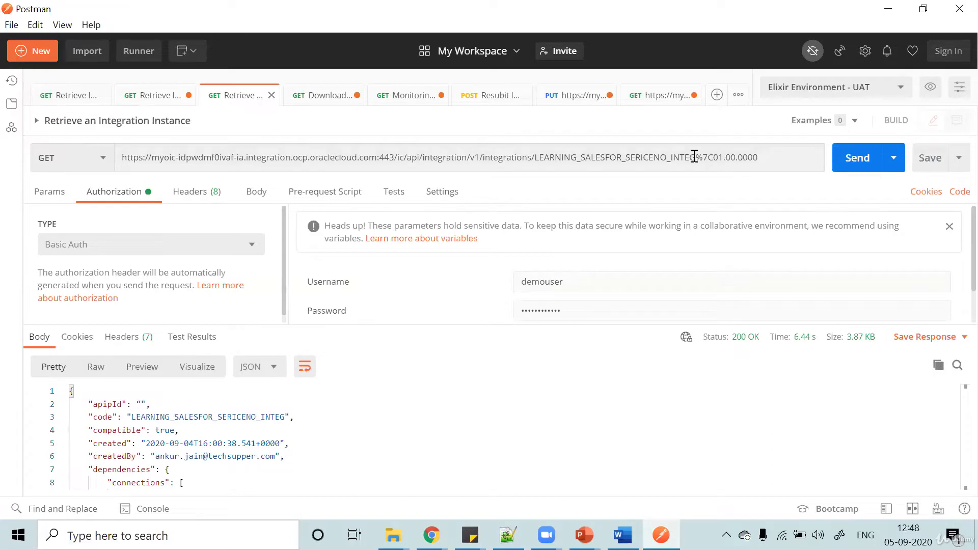
{"action": "mouse_move", "coordinate": [698, 158]}
{"action": "left_mouse_down"}
{"action": "mouse_move", "coordinate": [749, 158]}
{"action": "mouse_move", "coordinate": [714, 157]}
{"action": "left_mouse_up"}
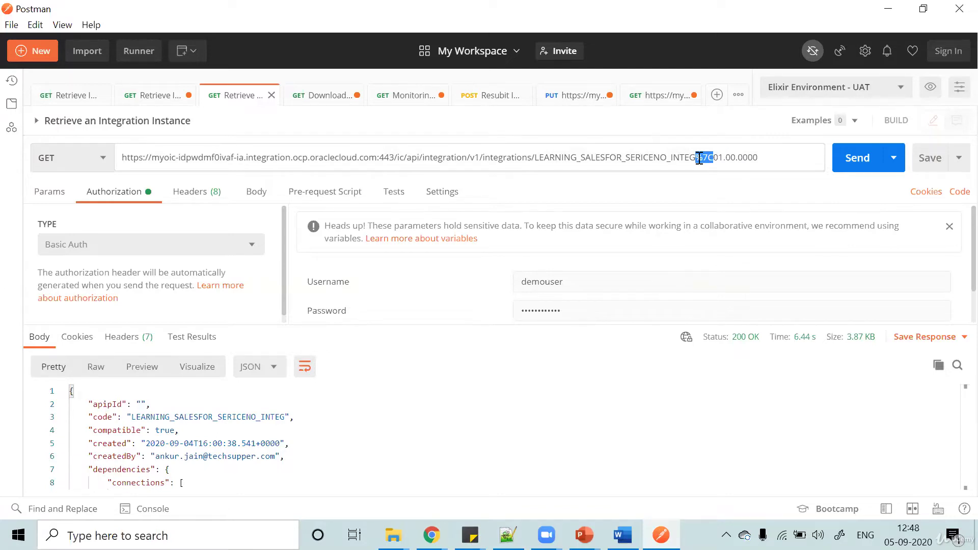
{"action": "left_click", "coordinate": [705, 159]}
{"action": "key", "text": "shift+End"}
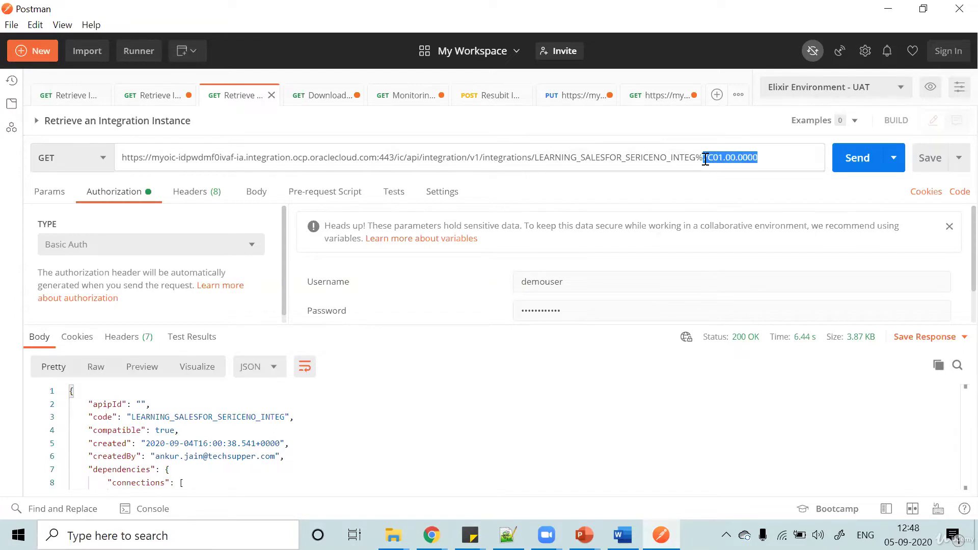
{"action": "left_click", "coordinate": [779, 154]}
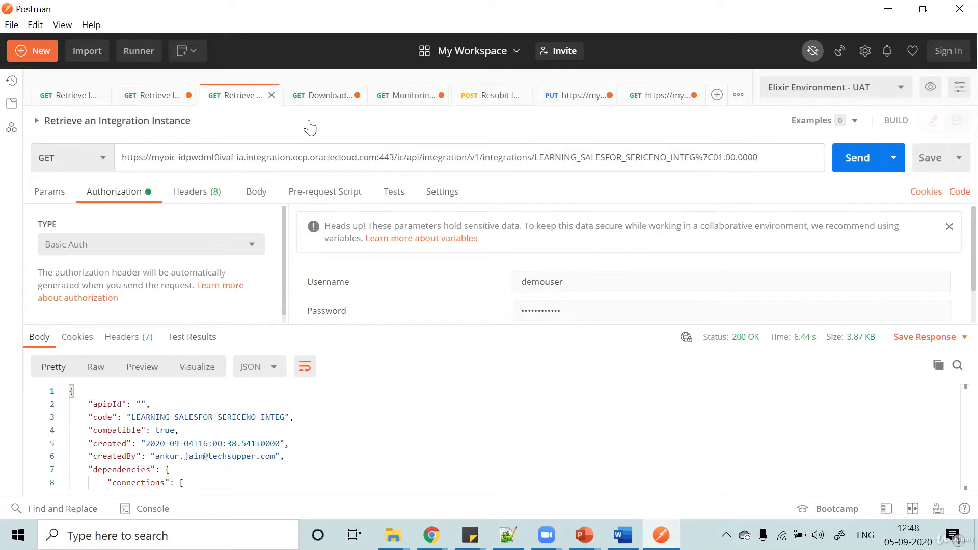
Send the Retrieve an Integration Instance request and review the returned connections, endpoints, links, status and first tracking variable
{"action": "left_click", "coordinate": [854, 162]}
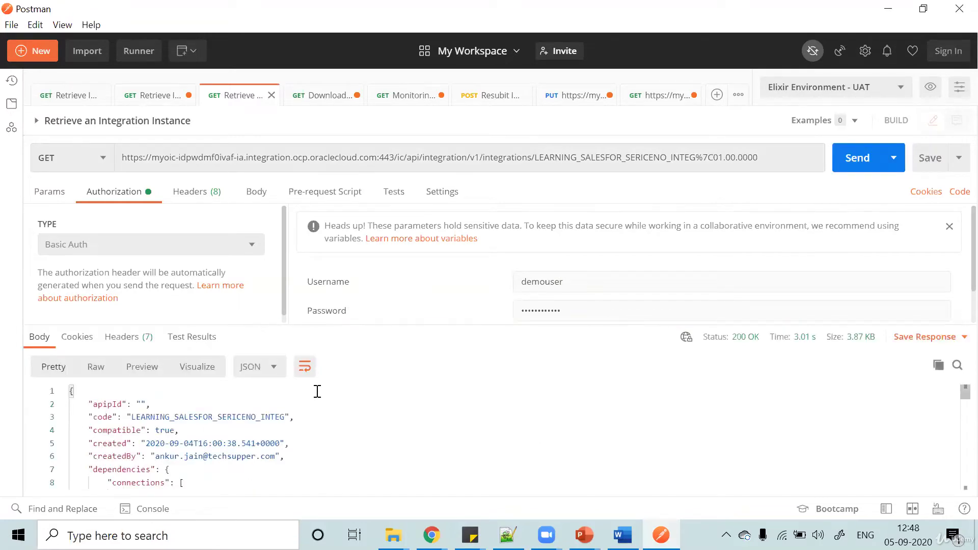
{"action": "scroll", "coordinate": [409, 455], "scroll_direction": "down", "scroll_amount": 2}
{"action": "scroll", "coordinate": [410, 455], "scroll_direction": "up", "scroll_amount": 2}
{"action": "scroll", "coordinate": [409, 455], "scroll_direction": "down", "scroll_amount": 1}
{"action": "scroll", "coordinate": [409, 455], "scroll_direction": "down", "scroll_amount": 8}
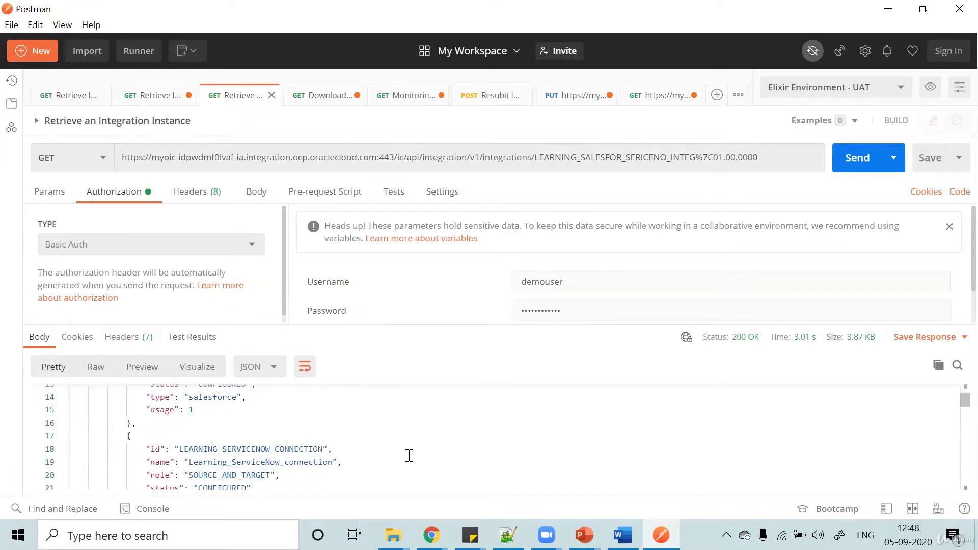
{"action": "scroll", "coordinate": [409, 455], "scroll_direction": "down", "scroll_amount": 8}
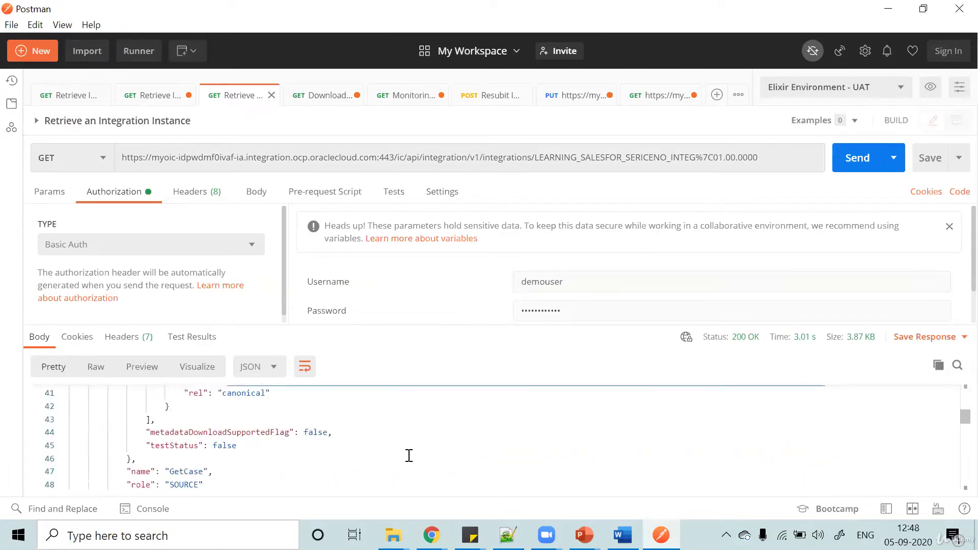
{"action": "scroll", "coordinate": [409, 455], "scroll_direction": "down", "scroll_amount": 5}
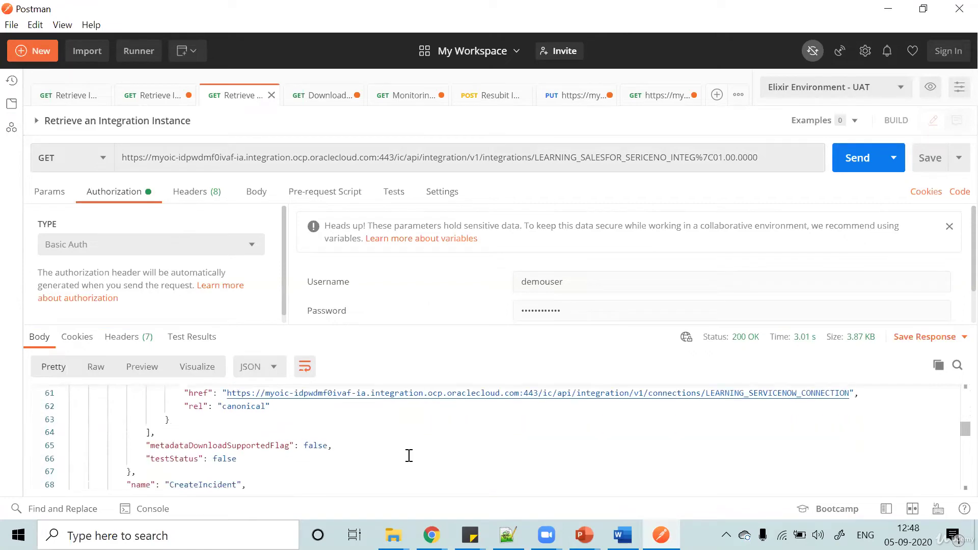
{"action": "scroll", "coordinate": [409, 455], "scroll_direction": "down", "scroll_amount": 7}
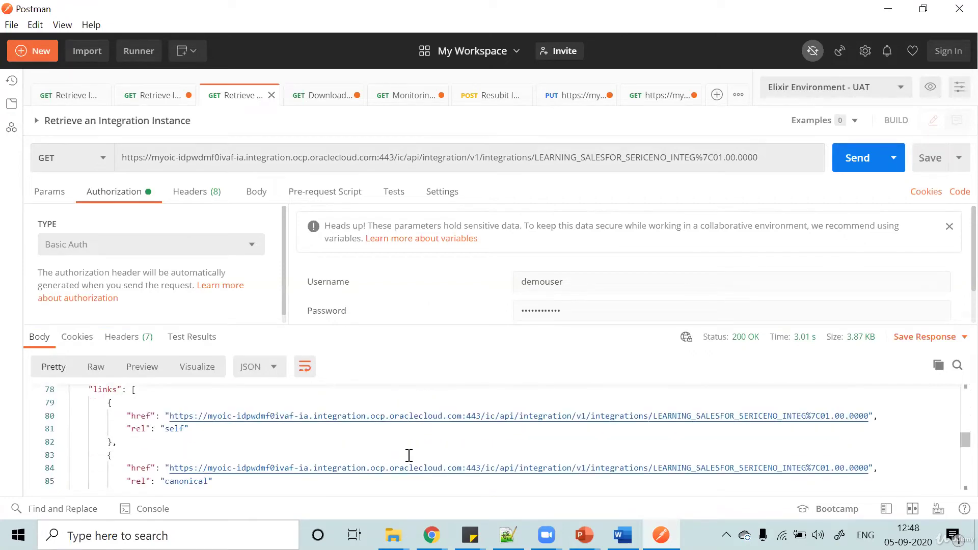
{"action": "scroll", "coordinate": [409, 455], "scroll_direction": "down", "scroll_amount": 4}
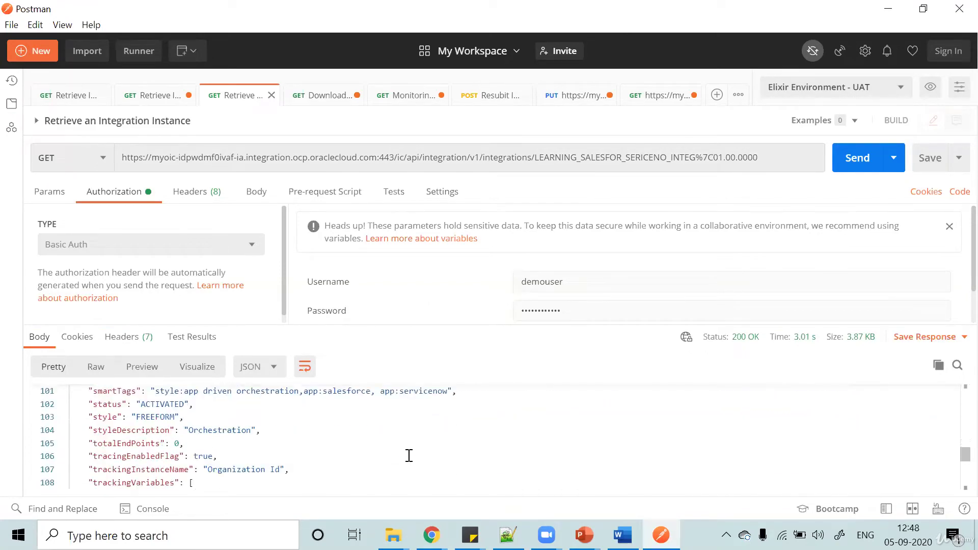
{"action": "scroll", "coordinate": [409, 455], "scroll_direction": "down", "scroll_amount": 2}
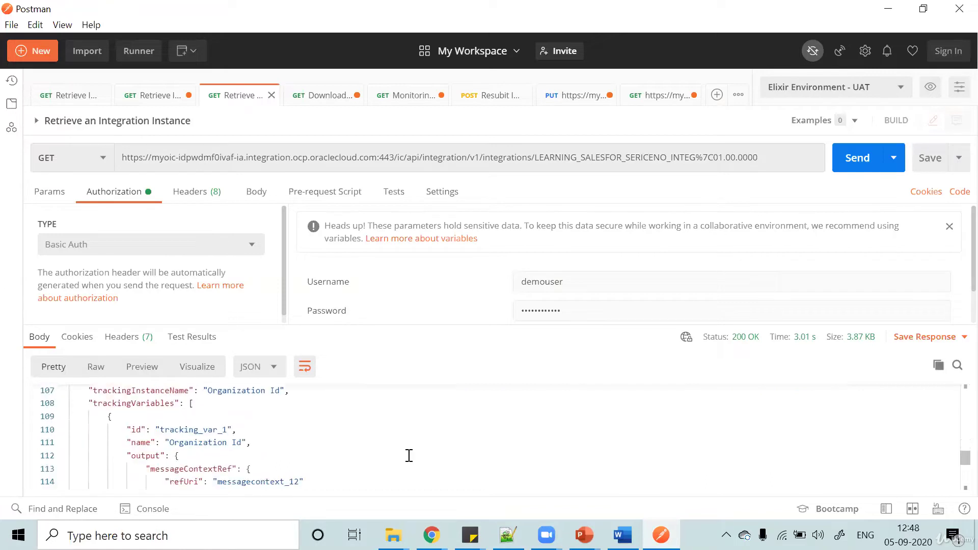
{"action": "scroll", "coordinate": [409, 455], "scroll_direction": "down", "scroll_amount": 2}
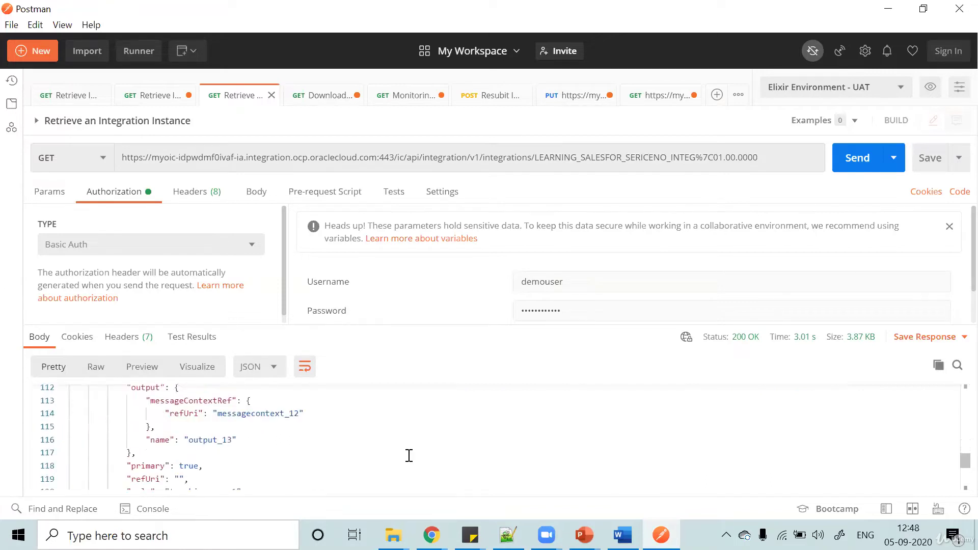
Highlight the integration code in the request URL, skim the remaining tracking variables, and return to the beginning of the response
{"action": "left_click", "coordinate": [618, 155]}
{"action": "double_click", "coordinate": [619, 156]}
{"action": "scroll", "coordinate": [354, 458], "scroll_direction": "down", "scroll_amount": 8}
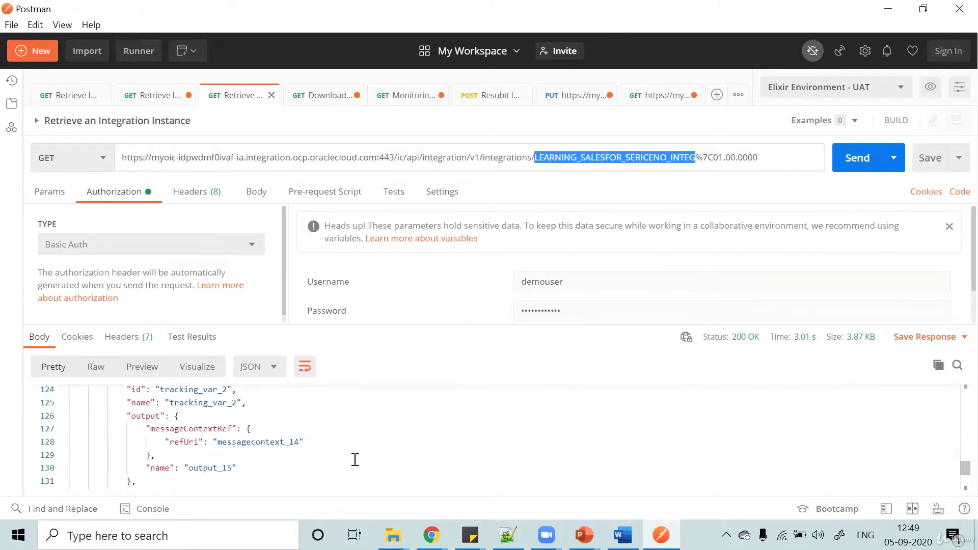
{"action": "scroll", "coordinate": [355, 459], "scroll_direction": "down", "scroll_amount": 3}
{"action": "scroll", "coordinate": [355, 460], "scroll_direction": "up", "scroll_amount": 20}
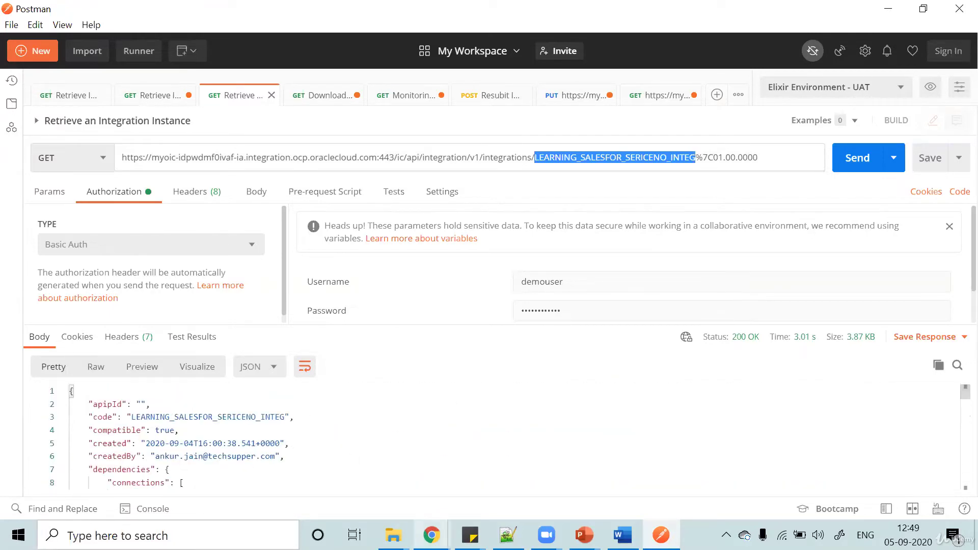
Switch to Chrome and read the description of the optional expand query parameter on the Retrieve an Integration page
{"action": "mouse_move", "coordinate": [432, 535]}
{"action": "left_click", "coordinate": [552, 447]}
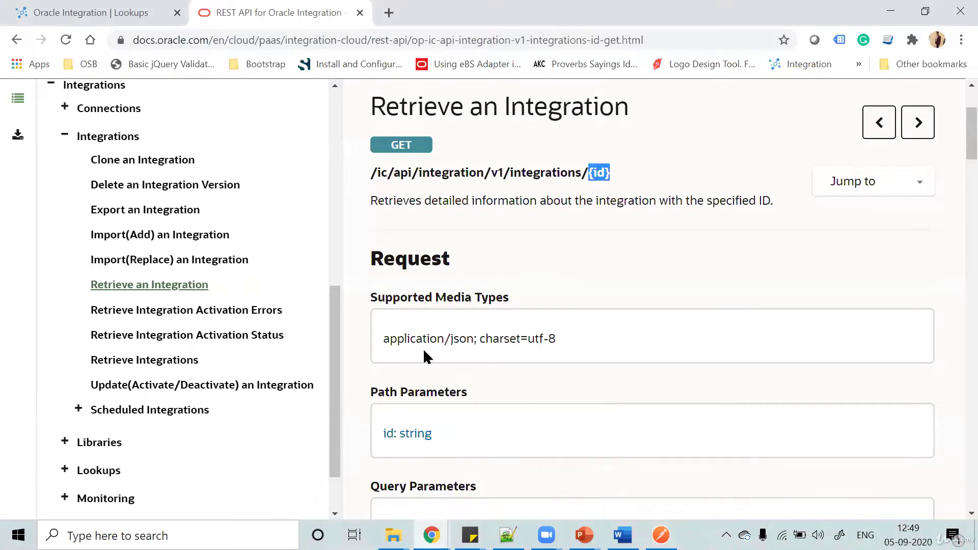
{"action": "scroll", "coordinate": [550, 362], "scroll_direction": "down", "scroll_amount": 3}
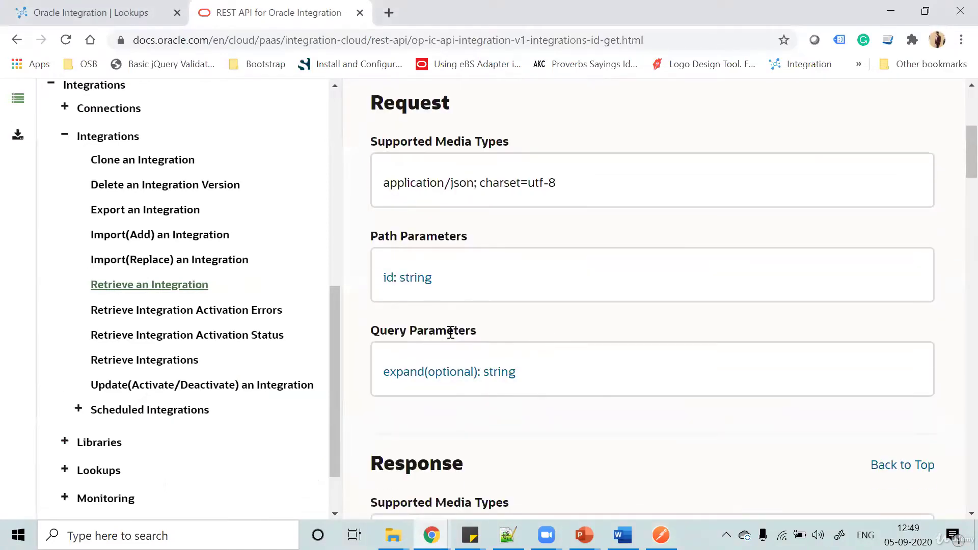
{"action": "left_click", "coordinate": [449, 373]}
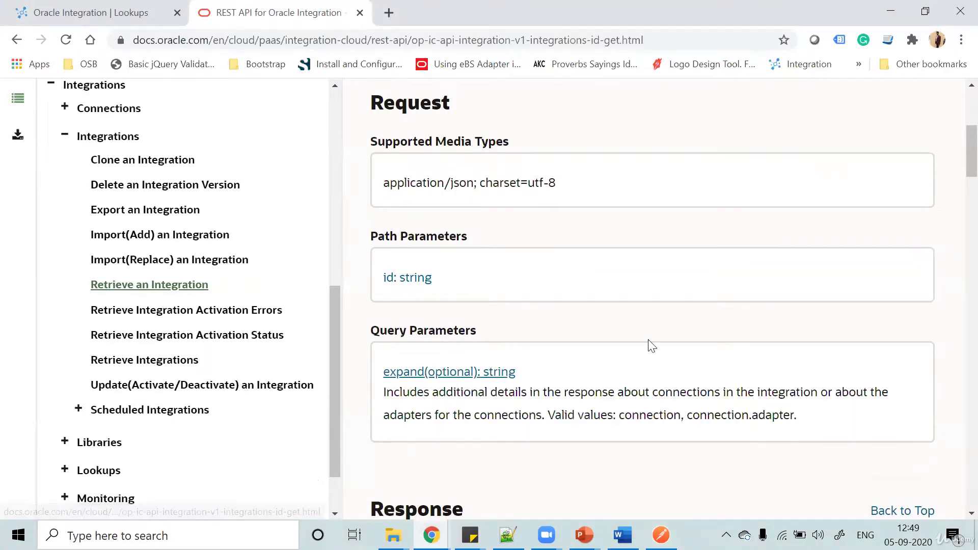
{"action": "scroll", "coordinate": [649, 341], "scroll_direction": "down", "scroll_amount": 1}
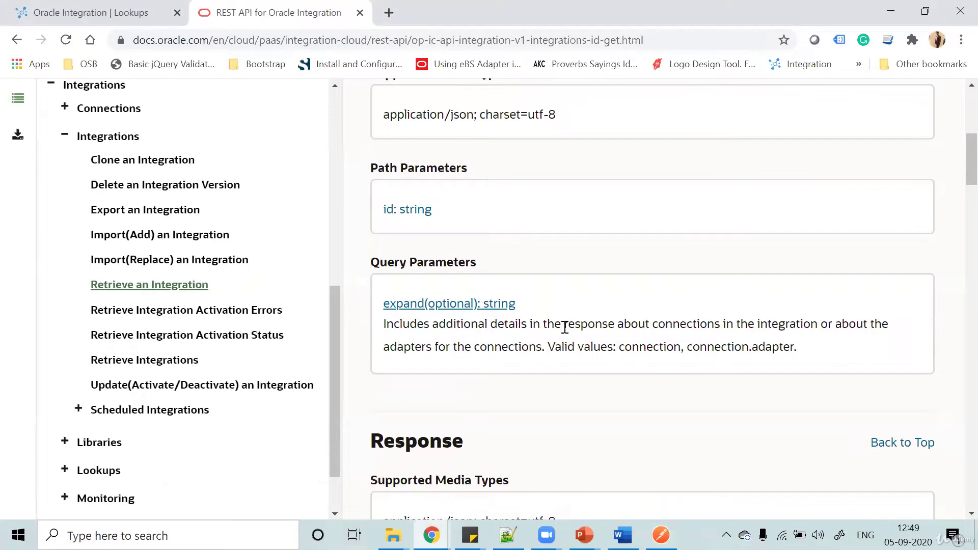
{"action": "double_click", "coordinate": [641, 325]}
{"action": "left_click", "coordinate": [784, 326]}
{"action": "scroll", "coordinate": [546, 393], "scroll_direction": "down", "scroll_amount": 1}
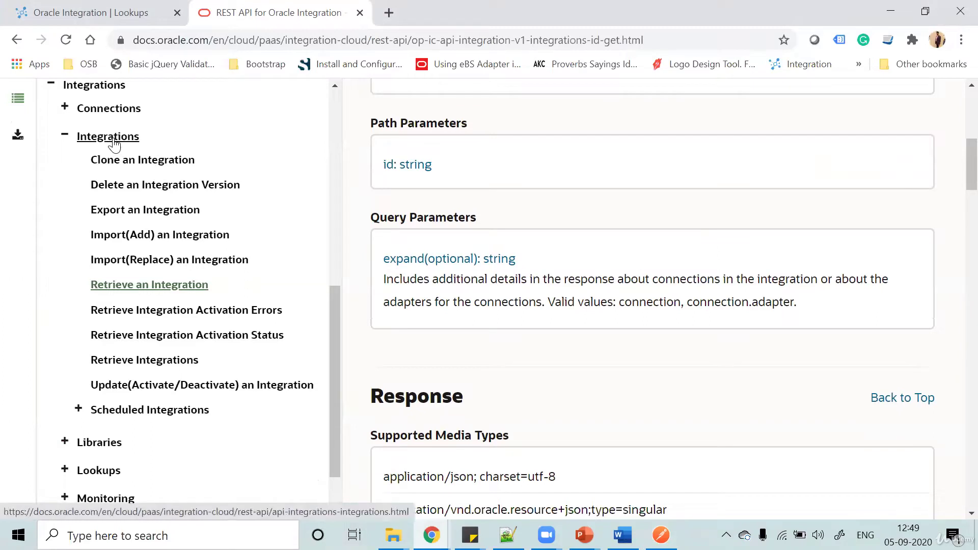
Collapse the Integrations topics in the documentation contents, expand Monitoring, and look through its endpoints
{"action": "left_click", "coordinate": [66, 136]}
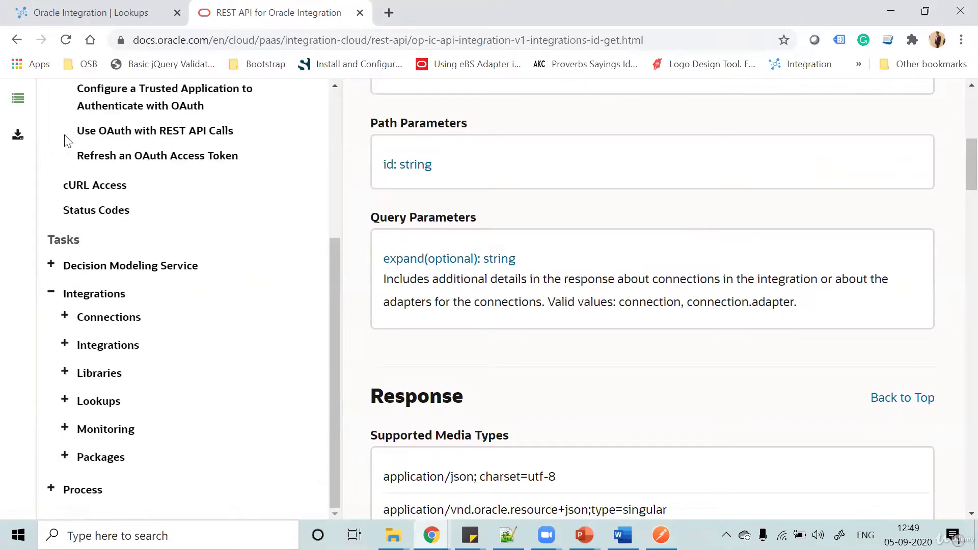
{"action": "left_click", "coordinate": [65, 432]}
{"action": "scroll", "coordinate": [236, 295], "scroll_direction": "down", "scroll_amount": 4}
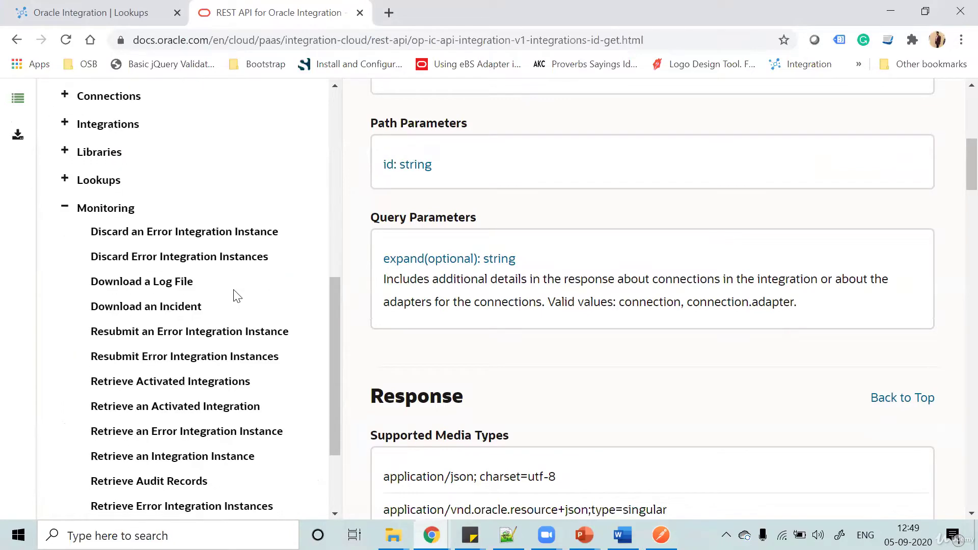
{"action": "scroll", "coordinate": [236, 295], "scroll_direction": "down", "scroll_amount": 1}
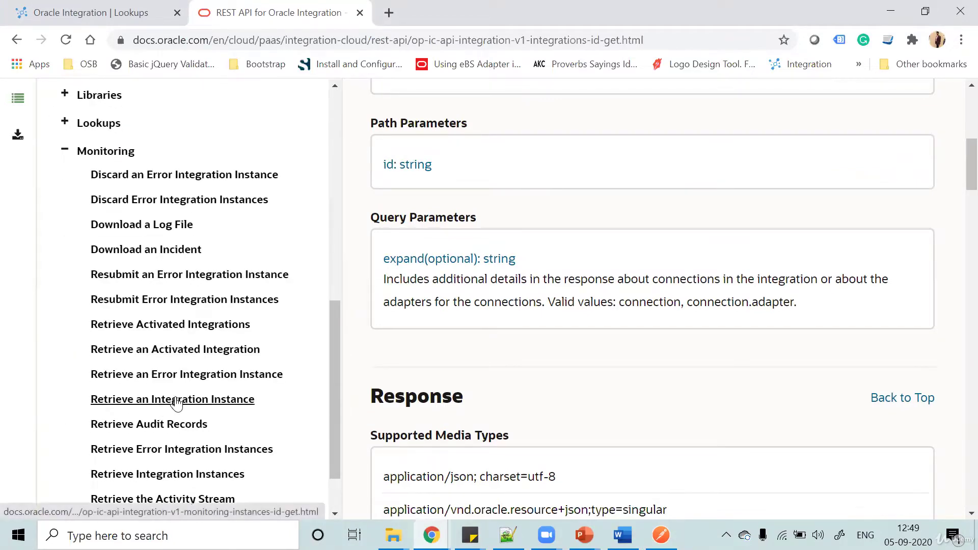
{"action": "scroll", "coordinate": [177, 404], "scroll_direction": "down", "scroll_amount": 1}
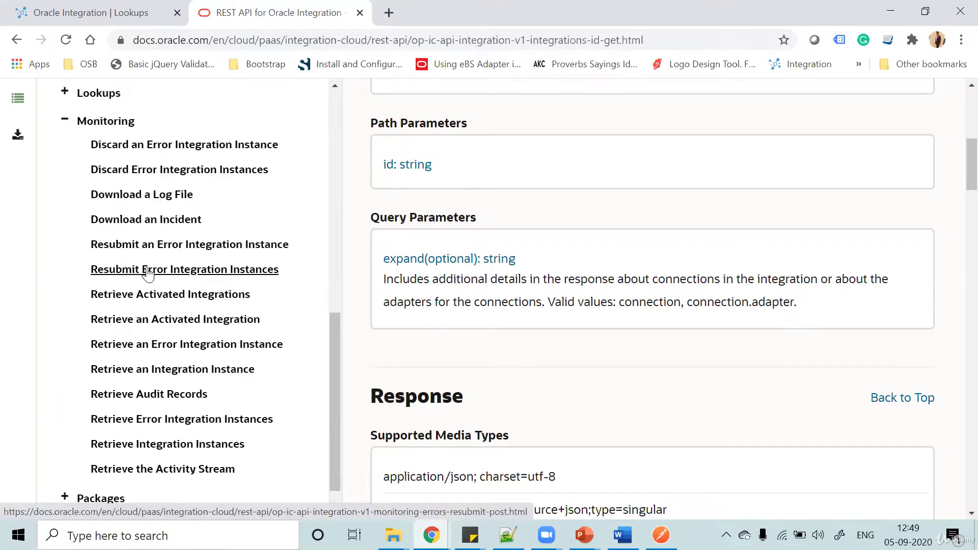
Open the Download a Log File documentation page and highlight its {id} parameter and the full endpoint path
{"action": "left_click", "coordinate": [147, 195]}
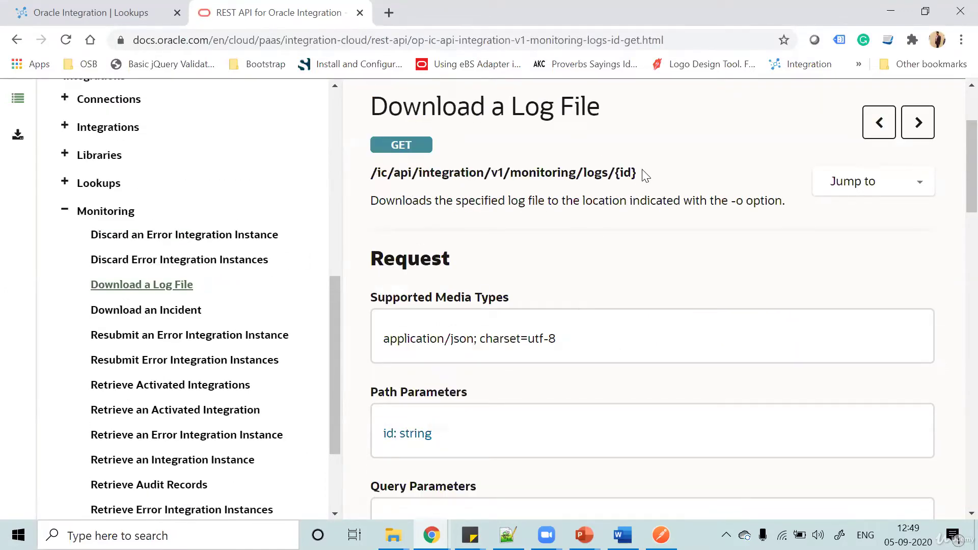
{"action": "left_click_drag", "start_coordinate": [636, 174], "coordinate": [616, 172]}
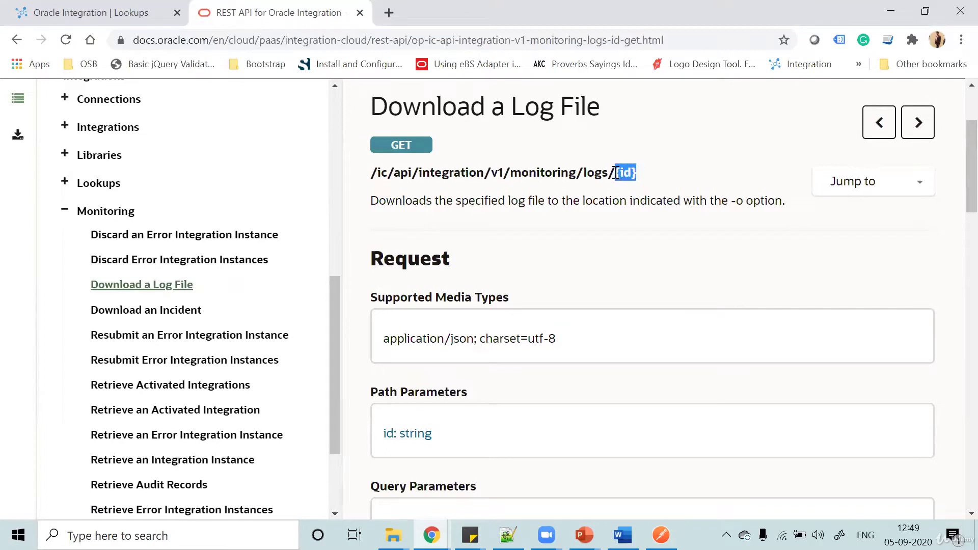
{"action": "triple_click", "coordinate": [536, 175]}
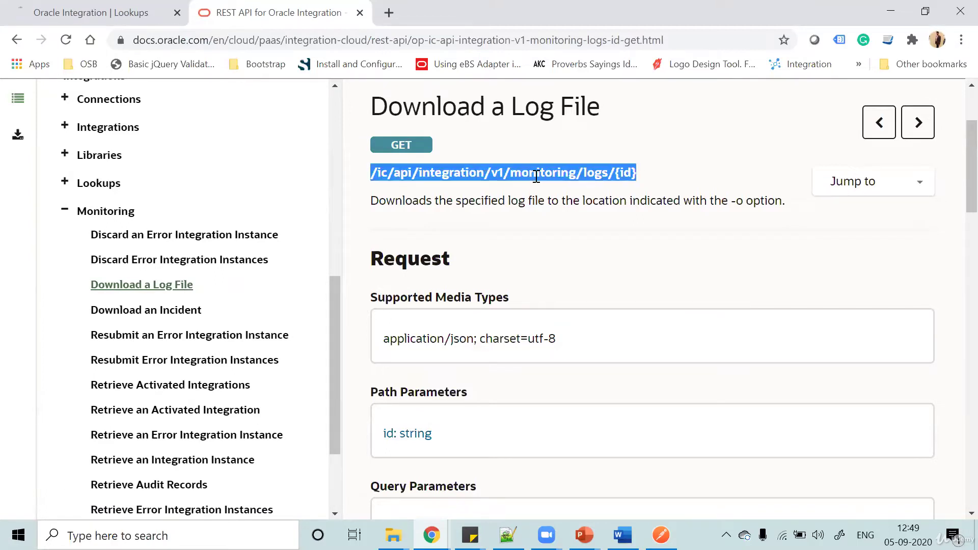
Expand the id path parameter on the Download a Log File page and highlight the values icsflowlog, icsdiagnosticlog and icsauditlog
{"action": "scroll", "coordinate": [793, 294], "scroll_direction": "down", "scroll_amount": 1}
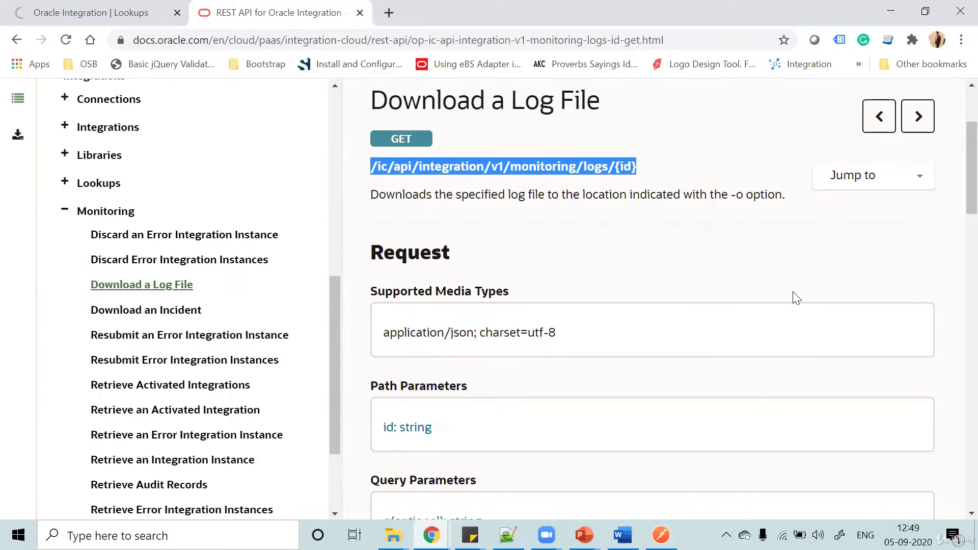
{"action": "left_click", "coordinate": [636, 170]}
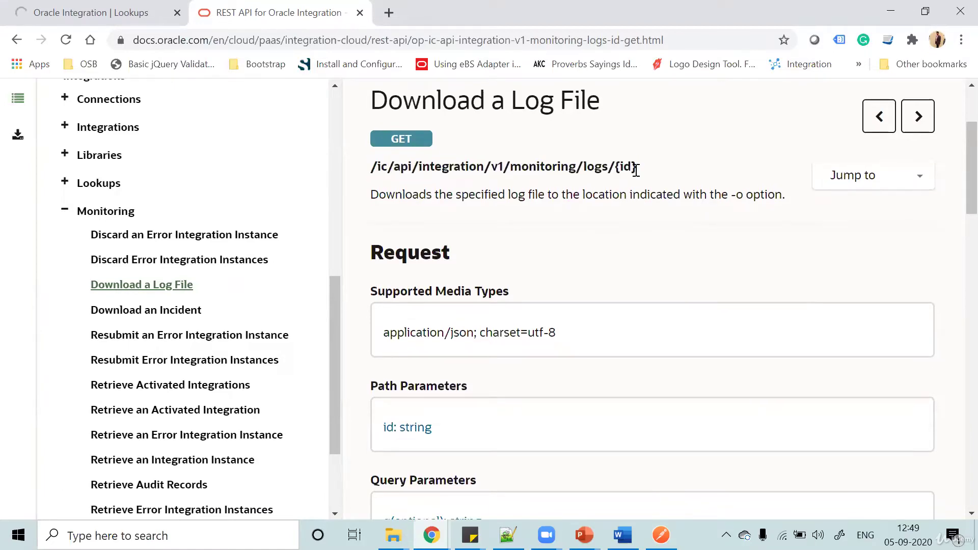
{"action": "left_click", "coordinate": [411, 428]}
{"action": "scroll", "coordinate": [458, 359], "scroll_direction": "down", "scroll_amount": 3}
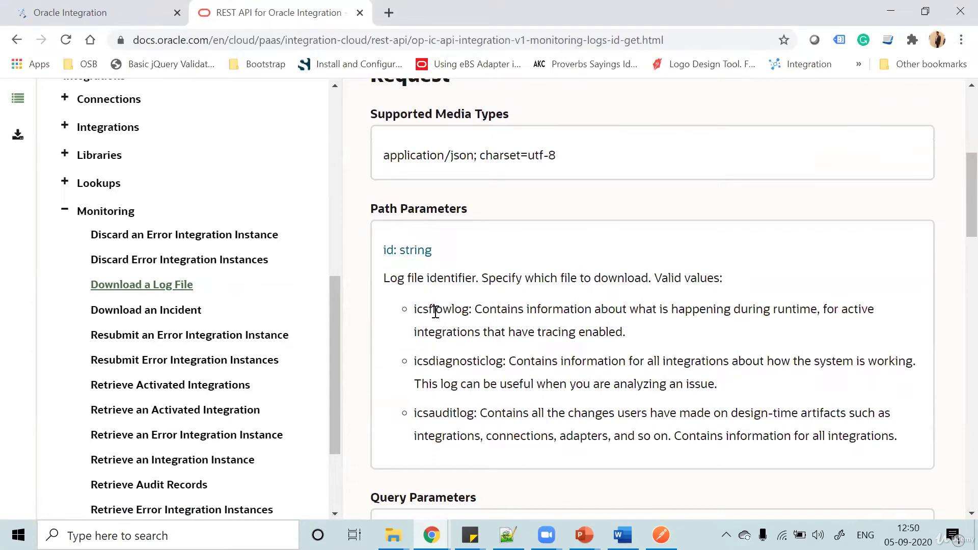
{"action": "double_click", "coordinate": [435, 310]}
{"action": "double_click", "coordinate": [445, 358]}
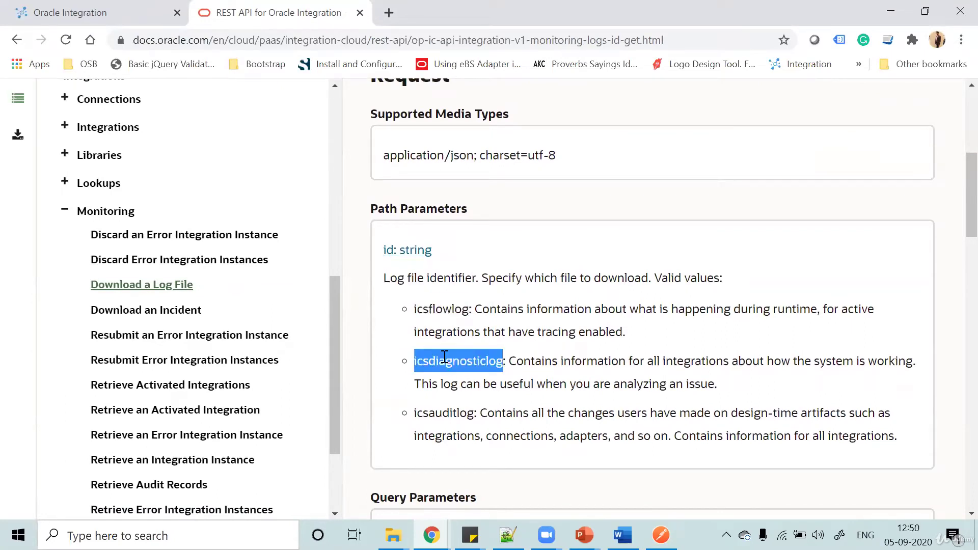
{"action": "double_click", "coordinate": [432, 412]}
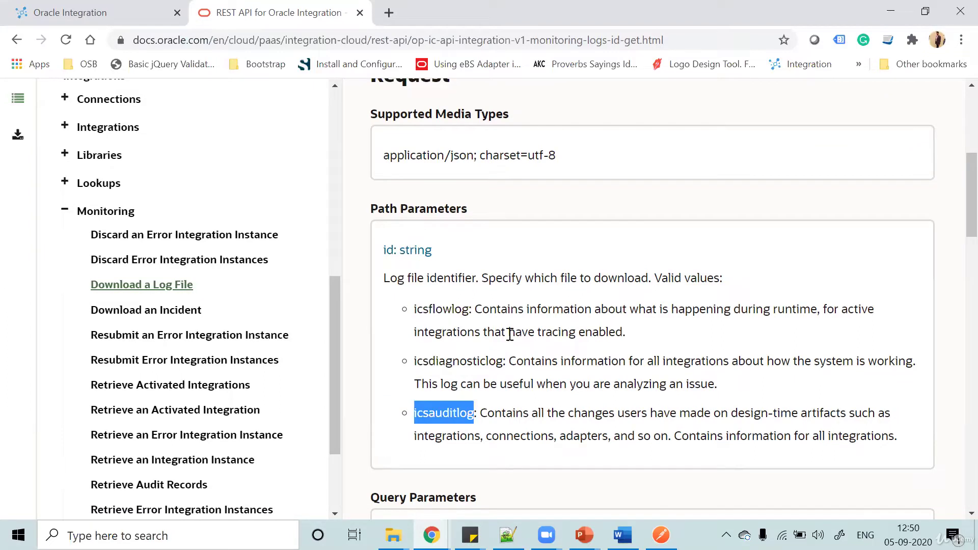
Read the descriptions of the icsflowlog and icsdiagnosticlog values, then highlight the icsflowlog identifier
{"action": "left_click_drag", "start_coordinate": [631, 337], "coordinate": [423, 309]}
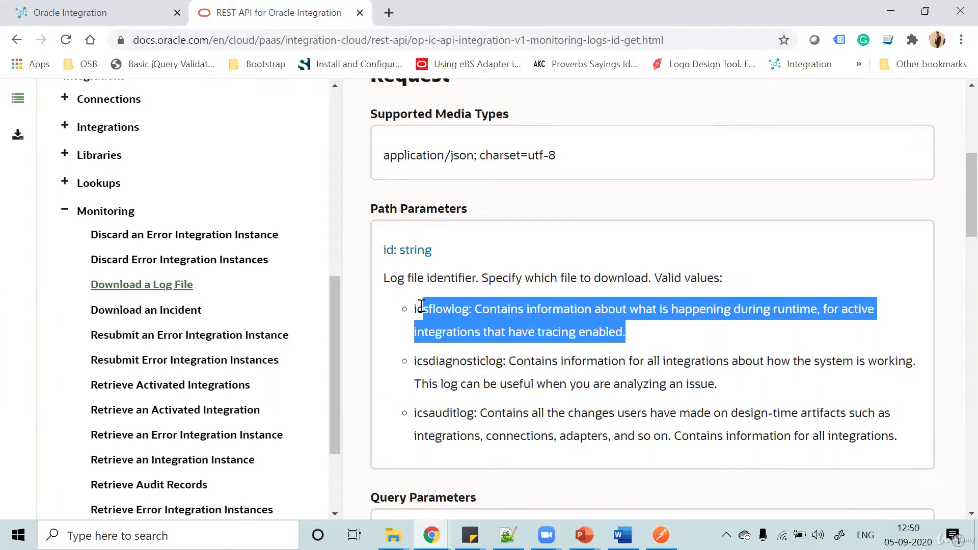
{"action": "left_click_drag", "start_coordinate": [545, 365], "coordinate": [461, 363]}
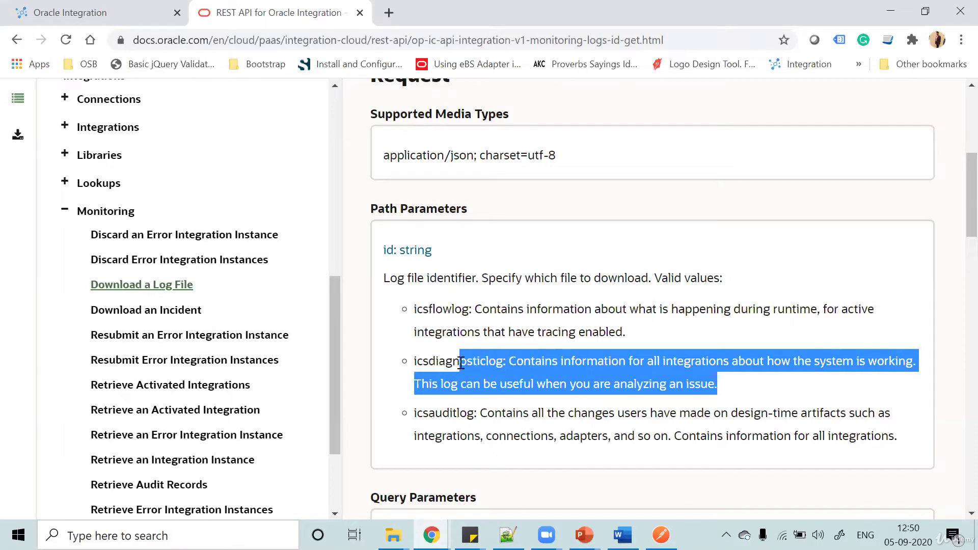
{"action": "left_click", "coordinate": [432, 306]}
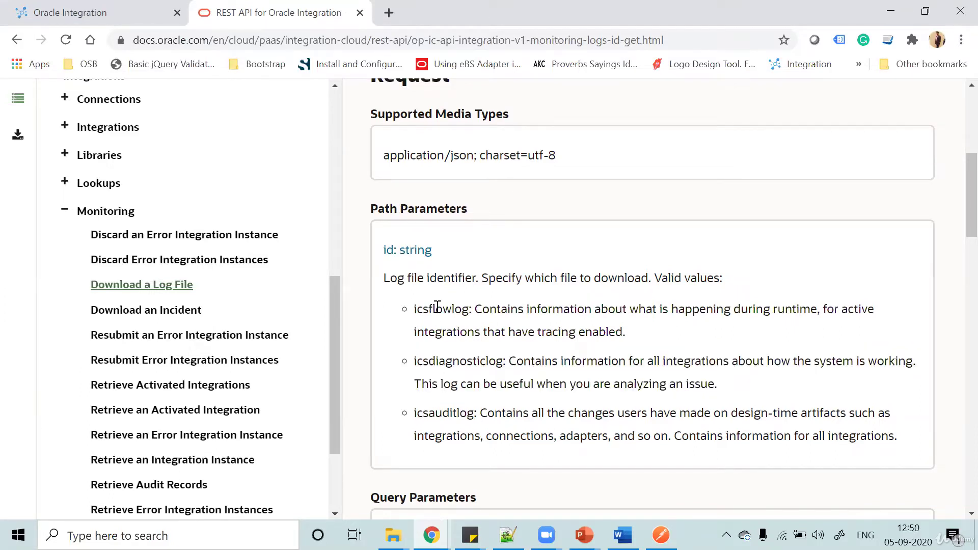
{"action": "double_click", "coordinate": [438, 308]}
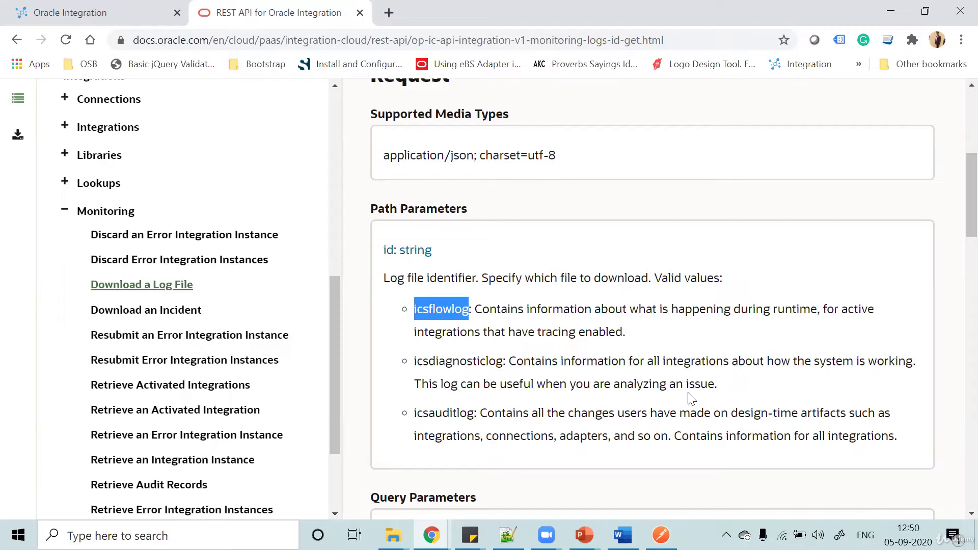
{"action": "scroll", "coordinate": [691, 399], "scroll_direction": "up", "scroll_amount": 2}
Switch to Postman, open the Download Logs request and check the icsflowlog identifier at the end of its URL
{"action": "left_click", "coordinate": [661, 535]}
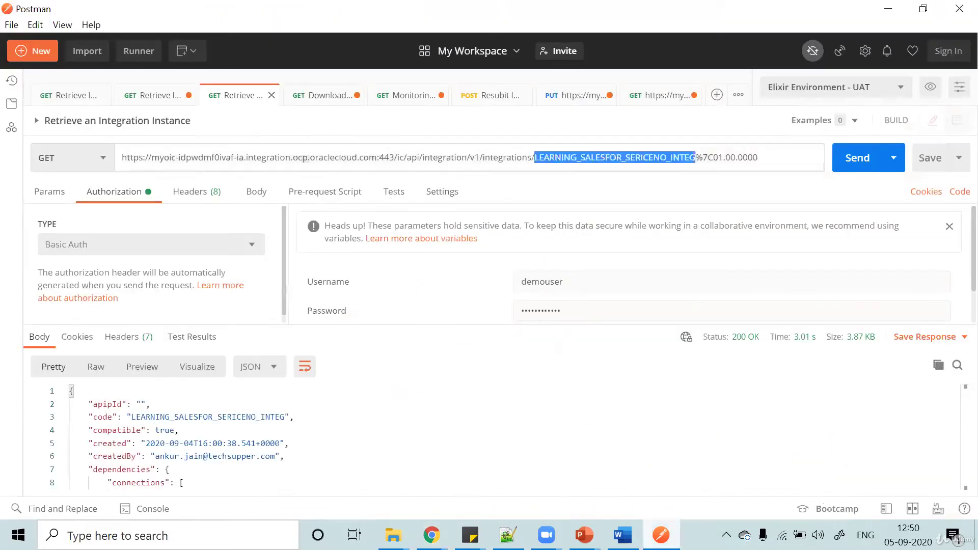
{"action": "left_click", "coordinate": [323, 98]}
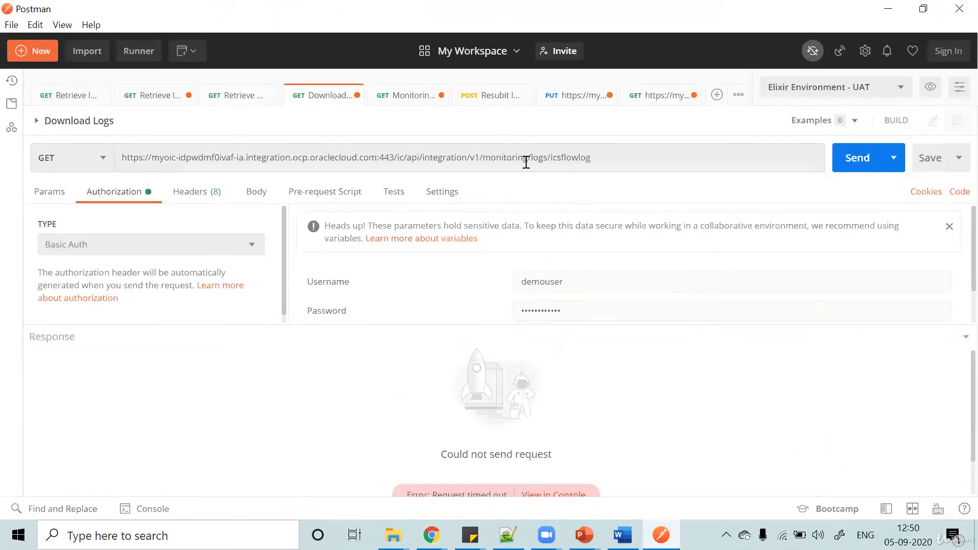
{"action": "left_click", "coordinate": [497, 152]}
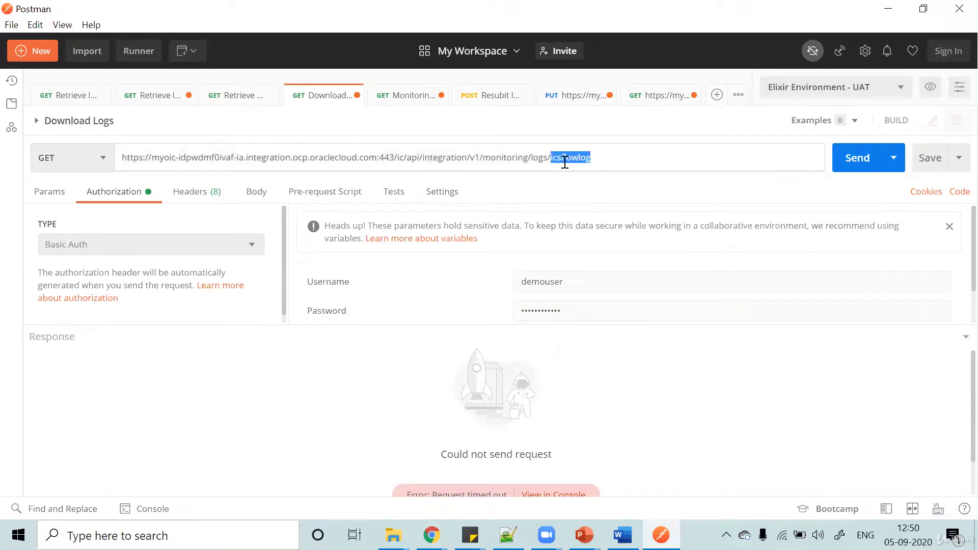
{"action": "left_click", "coordinate": [640, 160]}
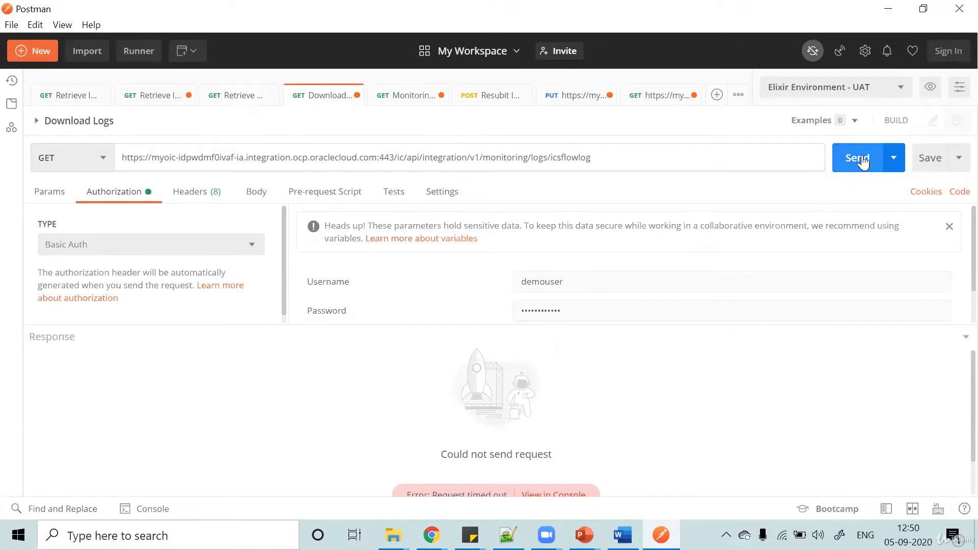
Send the icsflowlog request with Send and Download, saving the response as ics-log in the oiclogs folder on the Desktop
{"action": "left_click", "coordinate": [903, 169]}
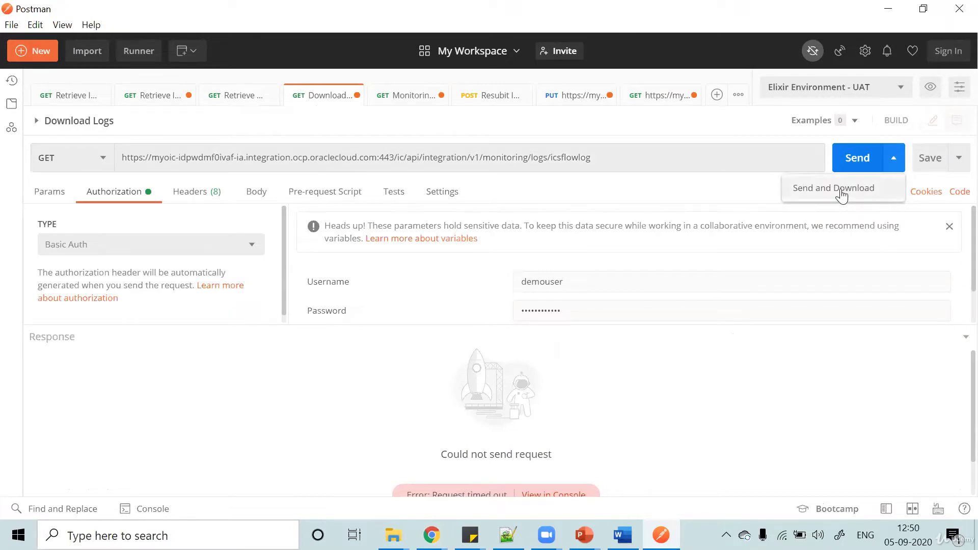
{"action": "left_click", "coordinate": [841, 189]}
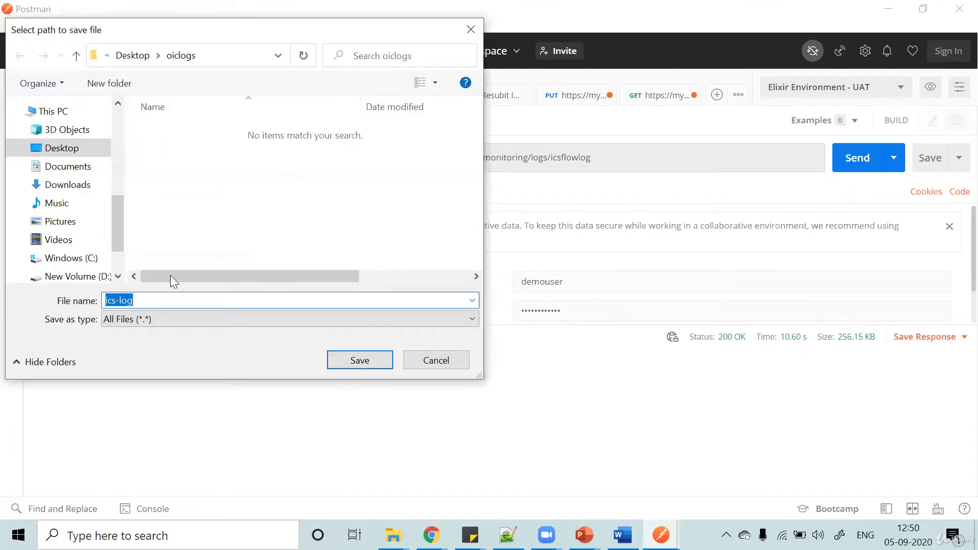
{"action": "left_click", "coordinate": [360, 360]}
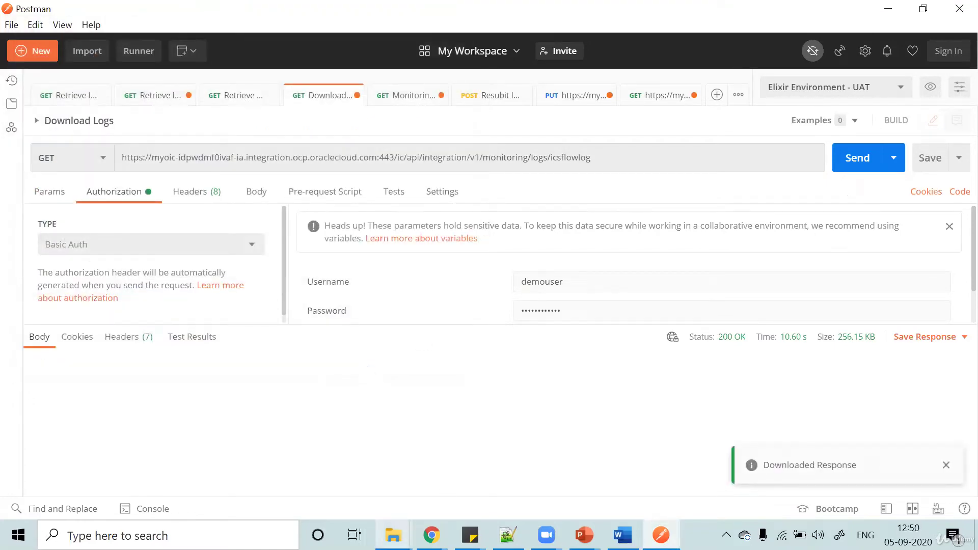
Switch to the oiclogs folder in File Explorer and extract the ics-log archive into an ics-log subfolder
{"action": "mouse_move", "coordinate": [393, 535]}
{"action": "left_click", "coordinate": [482, 489]}
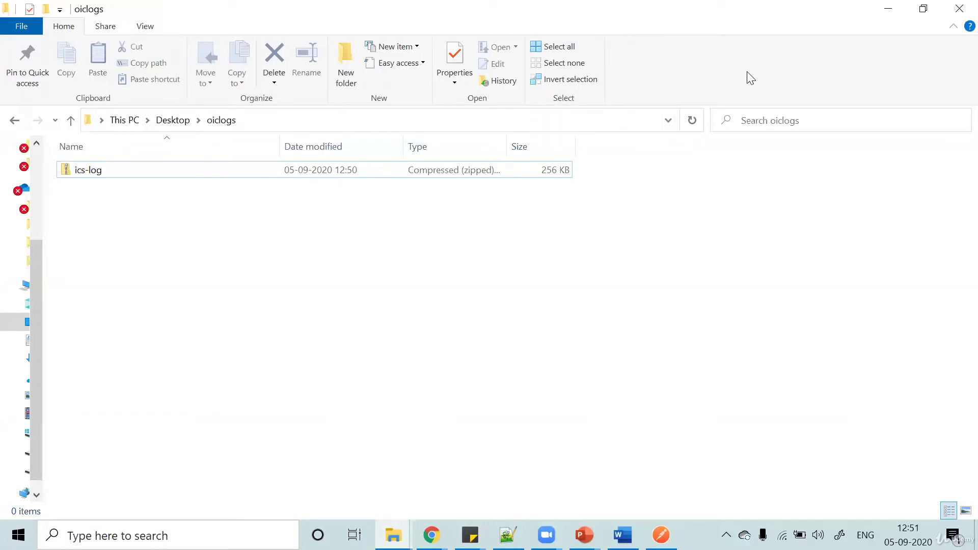
{"action": "left_click", "coordinate": [89, 172]}
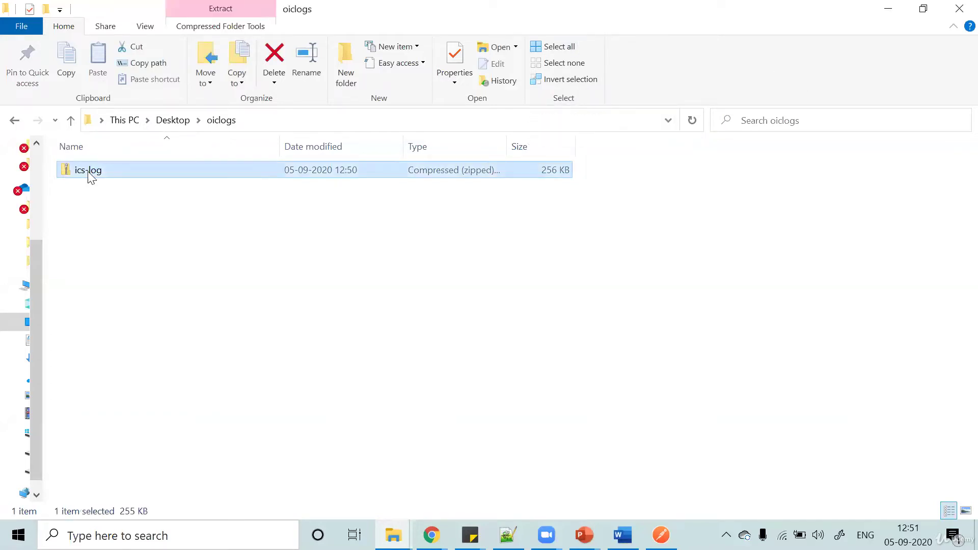
{"action": "right_click", "coordinate": [88, 171]}
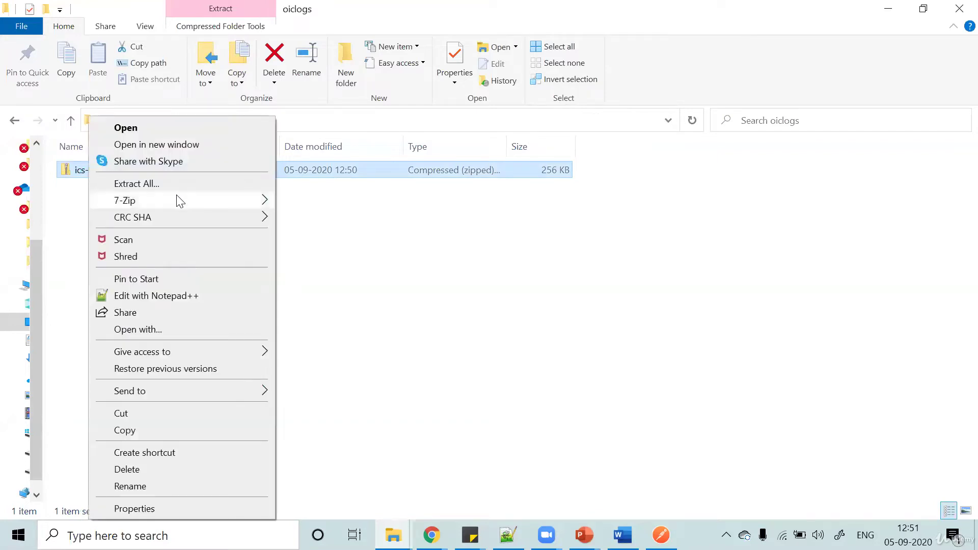
{"action": "left_click", "coordinate": [164, 186]}
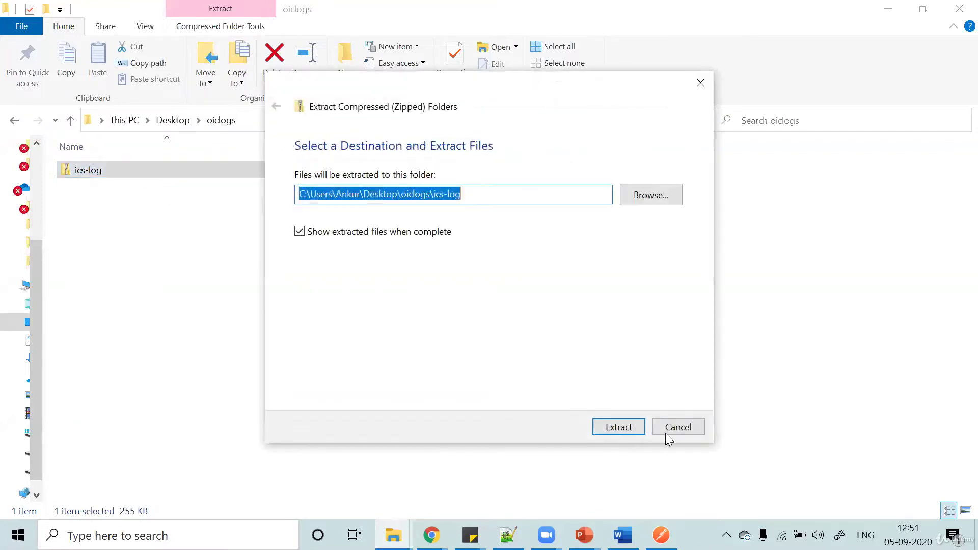
{"action": "left_click", "coordinate": [633, 432]}
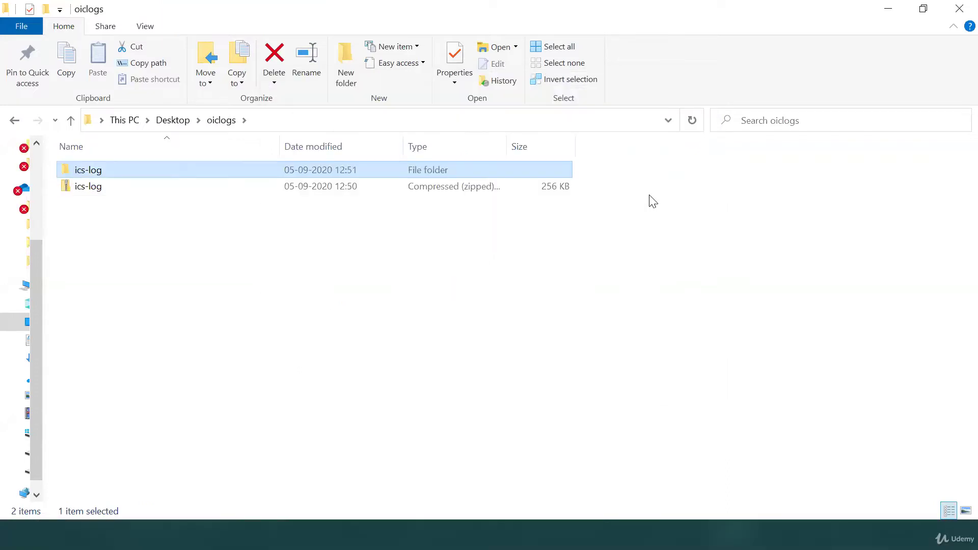
Open the ics-flow log from the extracted oic_server1 folder in Notepad++ and skim through its entries
{"action": "double_click", "coordinate": [84, 174]}
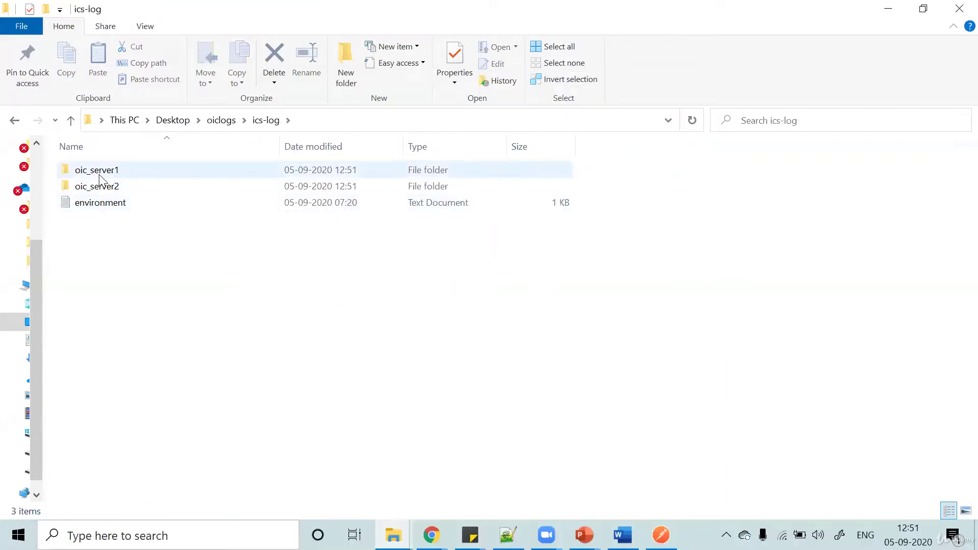
{"action": "double_click", "coordinate": [96, 172]}
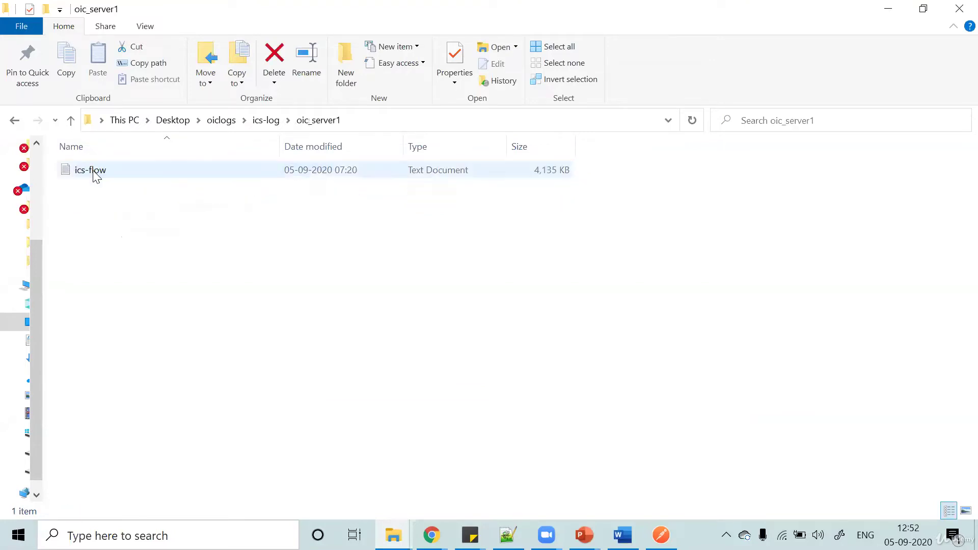
{"action": "left_click", "coordinate": [118, 173]}
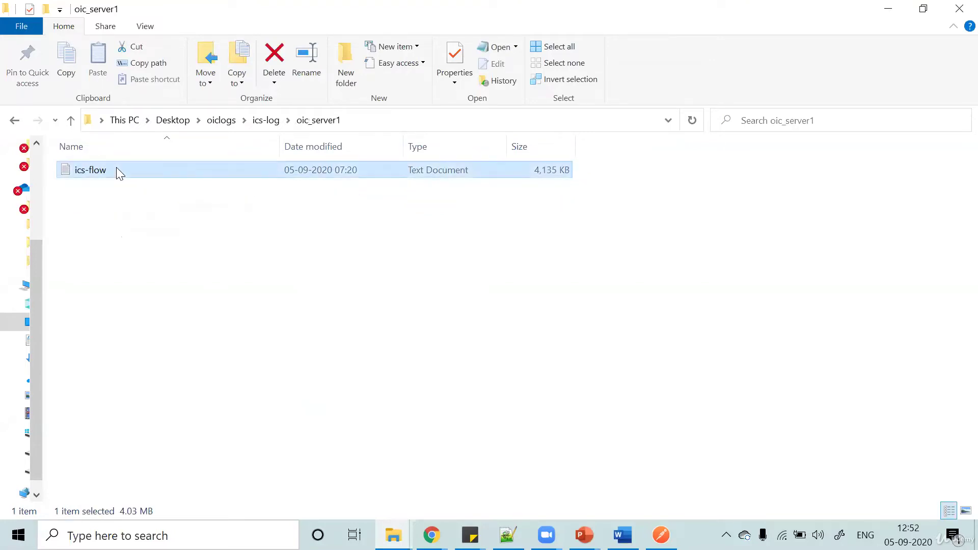
{"action": "right_click", "coordinate": [117, 170]}
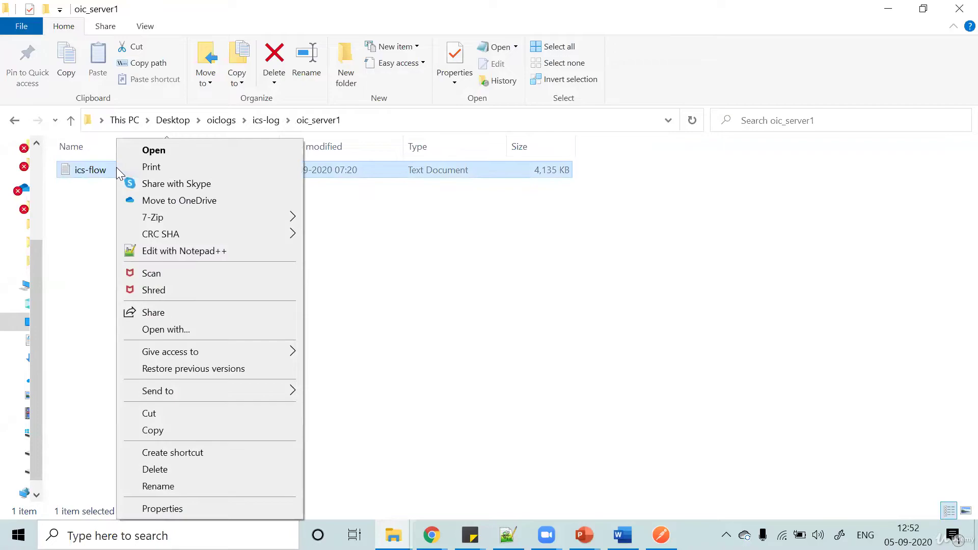
{"action": "left_click", "coordinate": [184, 252]}
{"action": "scroll", "coordinate": [512, 303], "scroll_direction": "down", "scroll_amount": 20}
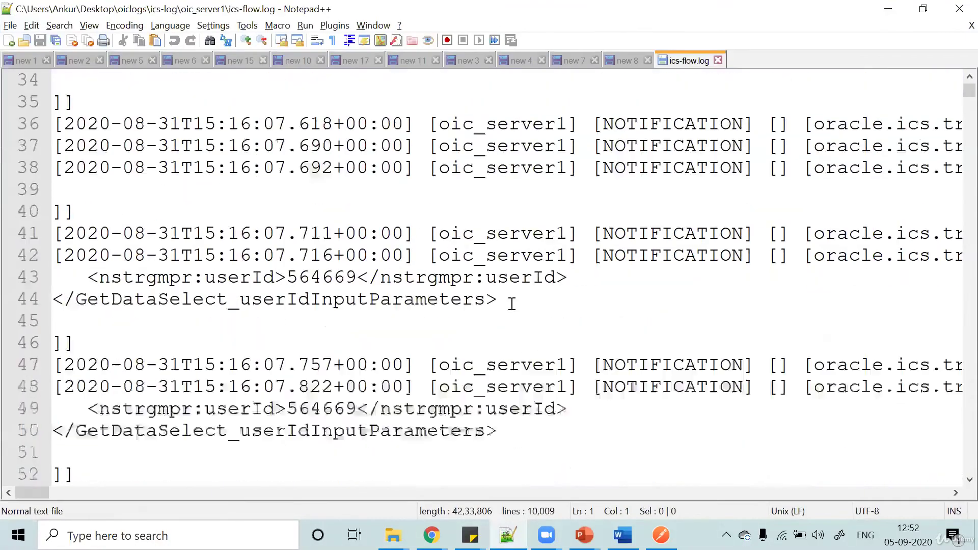
{"action": "scroll", "coordinate": [512, 304], "scroll_direction": "down", "scroll_amount": 20}
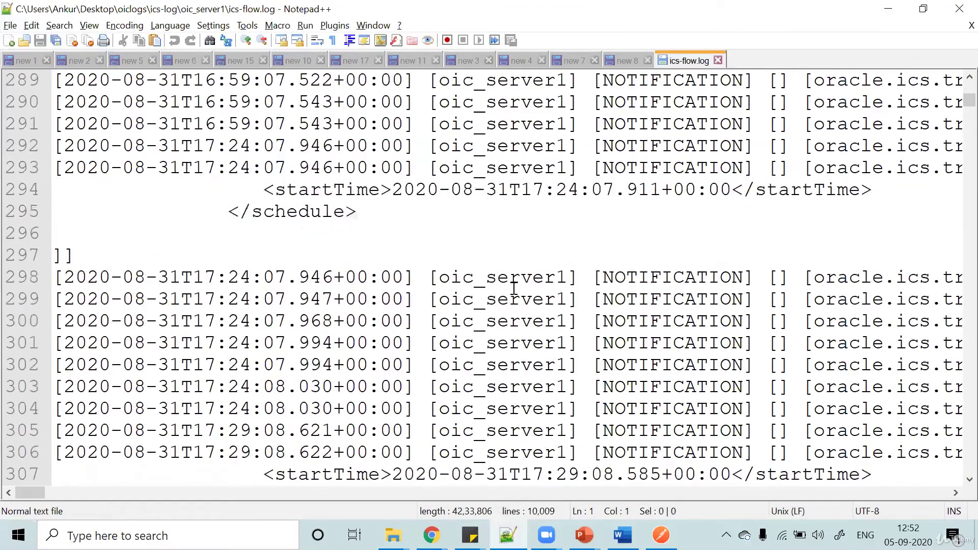
{"action": "scroll", "coordinate": [515, 288], "scroll_direction": "down", "scroll_amount": 20}
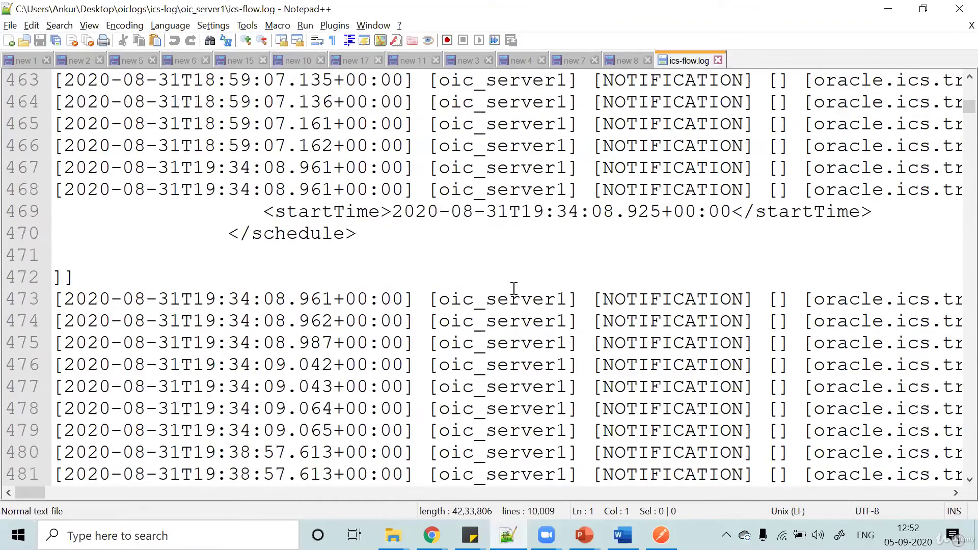
{"action": "scroll", "coordinate": [514, 288], "scroll_direction": "down", "scroll_amount": 20}
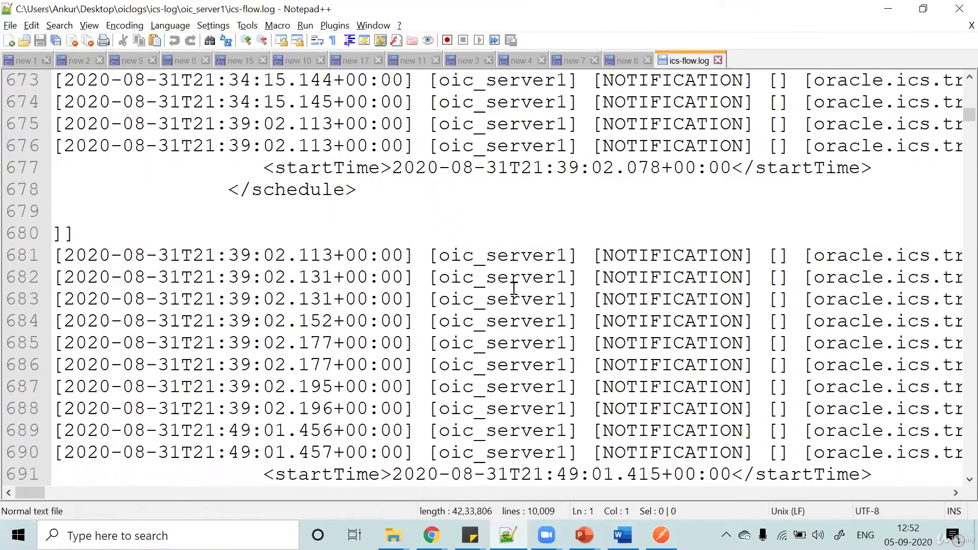
Return to File Explorer, look inside the oic_server2 folder of the extracted logs, and go back out of it
{"action": "key", "text": "alt+Tab"}
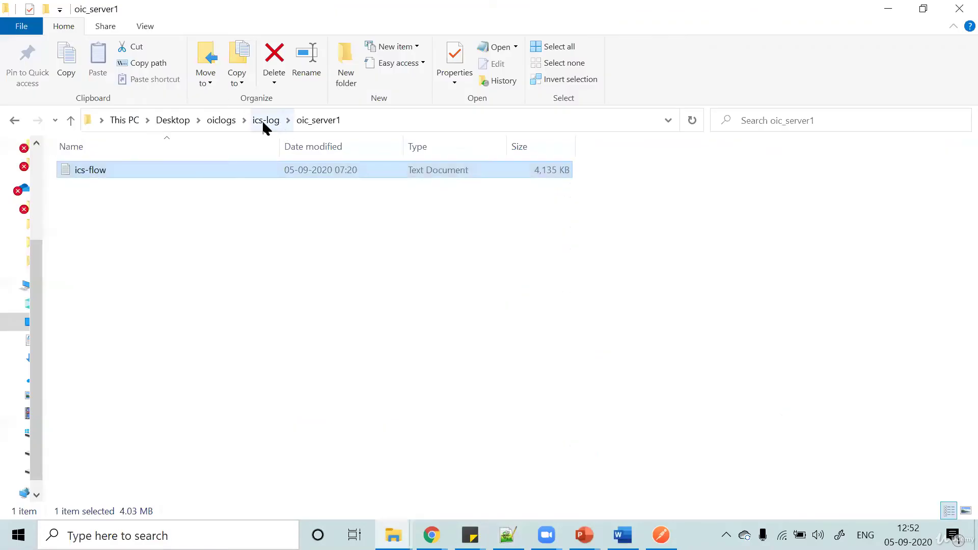
{"action": "left_click", "coordinate": [265, 122]}
{"action": "key", "text": "Down"}
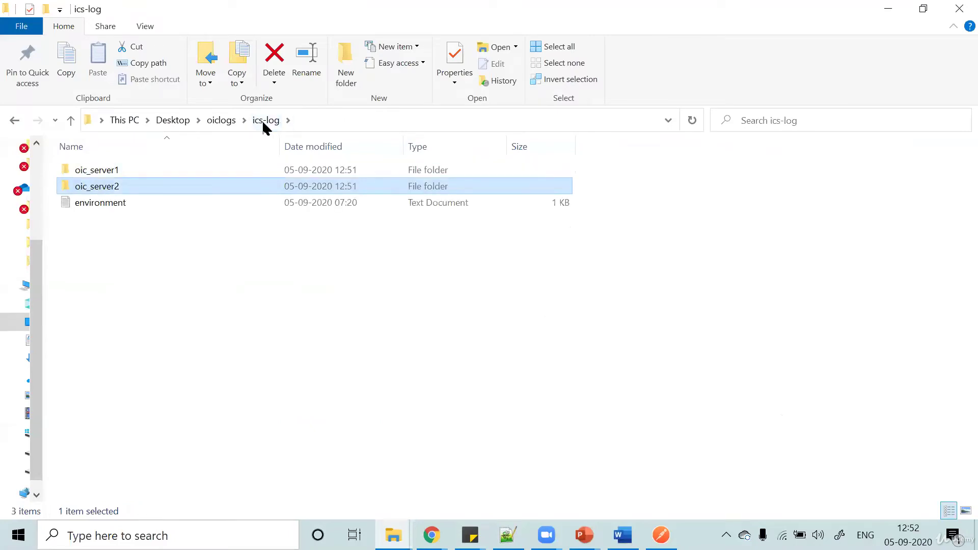
{"action": "key", "text": "Return"}
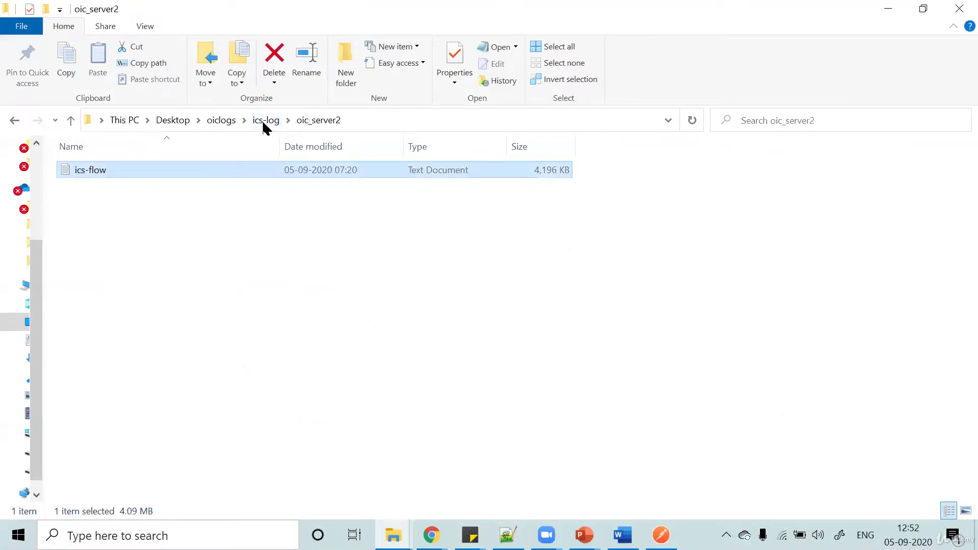
{"action": "key", "text": "BackSpace"}
{"action": "key", "text": "BackSpace"}
Switch to the REST API documentation in Chrome and copy the icsdiagnosticlog identifier from the id parameter's valid values
{"action": "mouse_move", "coordinate": [431, 535]}
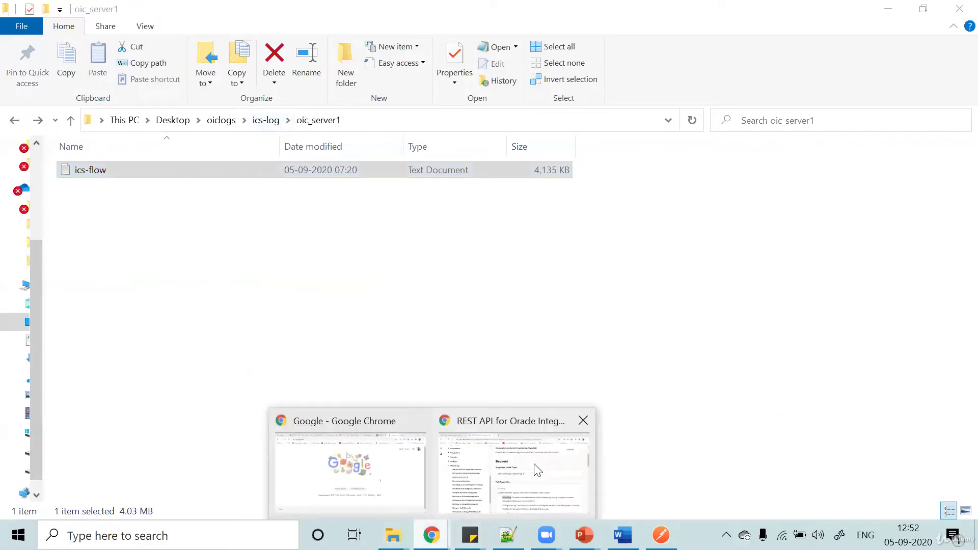
{"action": "left_click", "coordinate": [535, 464]}
{"action": "scroll", "coordinate": [518, 368], "scroll_direction": "down", "scroll_amount": 1}
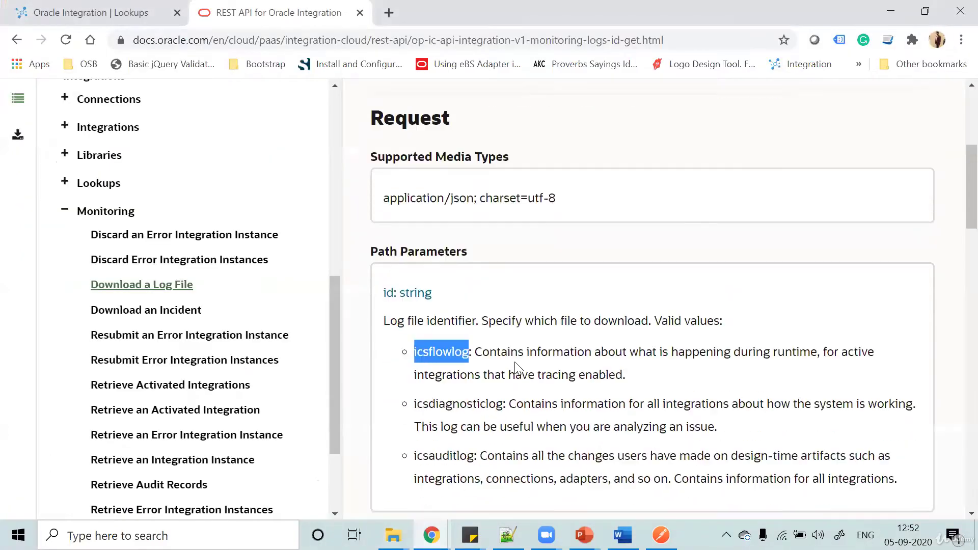
{"action": "double_click", "coordinate": [463, 400]}
{"action": "key", "text": "ctrl+c"}
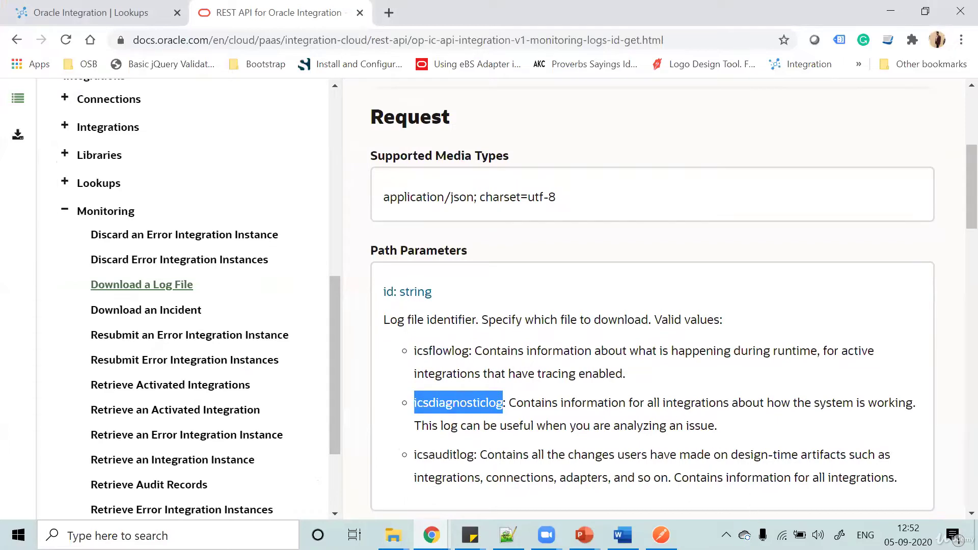
Switch to Postman and replace icsflowlog with icsdiagnosticlog at the end of the Download Logs request URL
{"action": "left_click", "coordinate": [661, 535]}
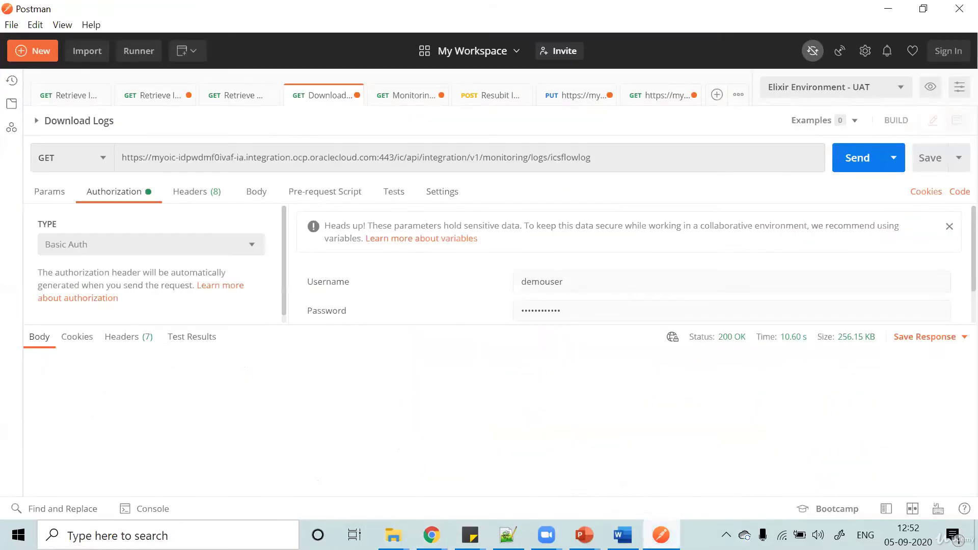
{"action": "double_click", "coordinate": [577, 155]}
{"action": "key", "text": "ctrl+v"}
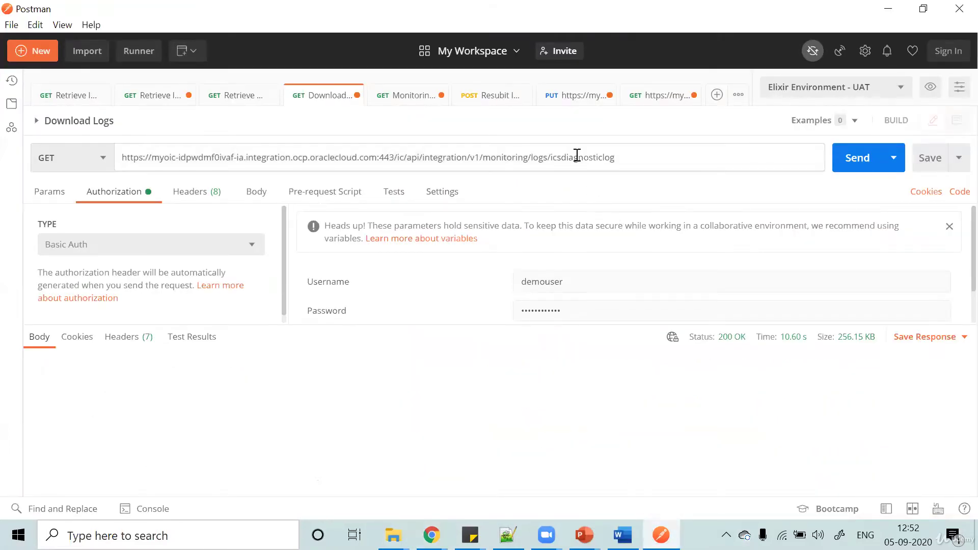
{"action": "left_click", "coordinate": [769, 87]}
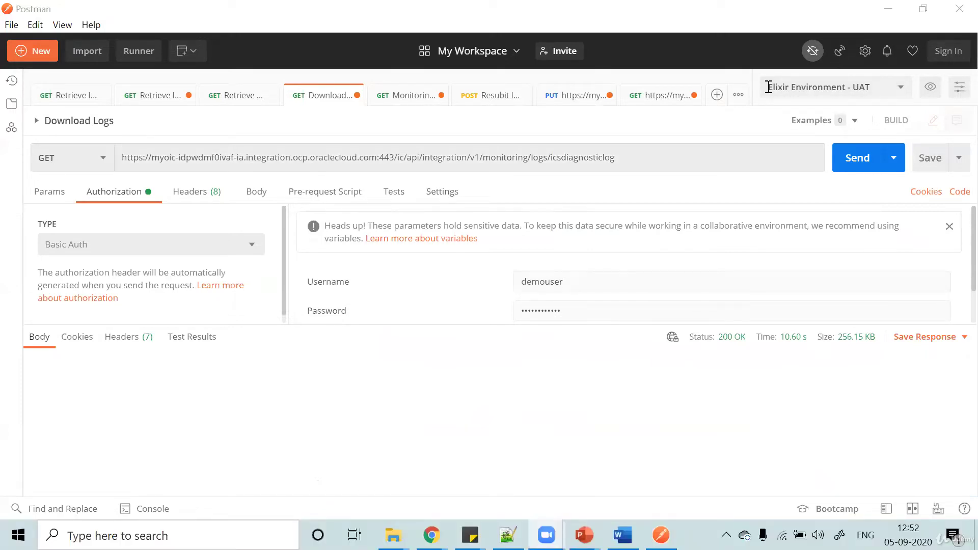
{"action": "left_click", "coordinate": [648, 383]}
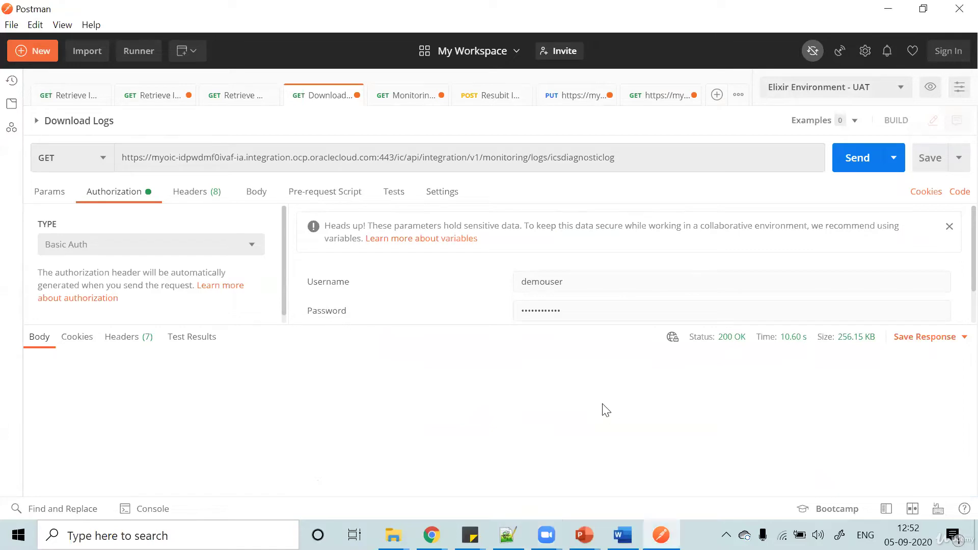
Send the icsdiagnosticlog request with download and save the response as Diagnostic-log in the oiclogs folder
{"action": "left_click", "coordinate": [894, 159]}
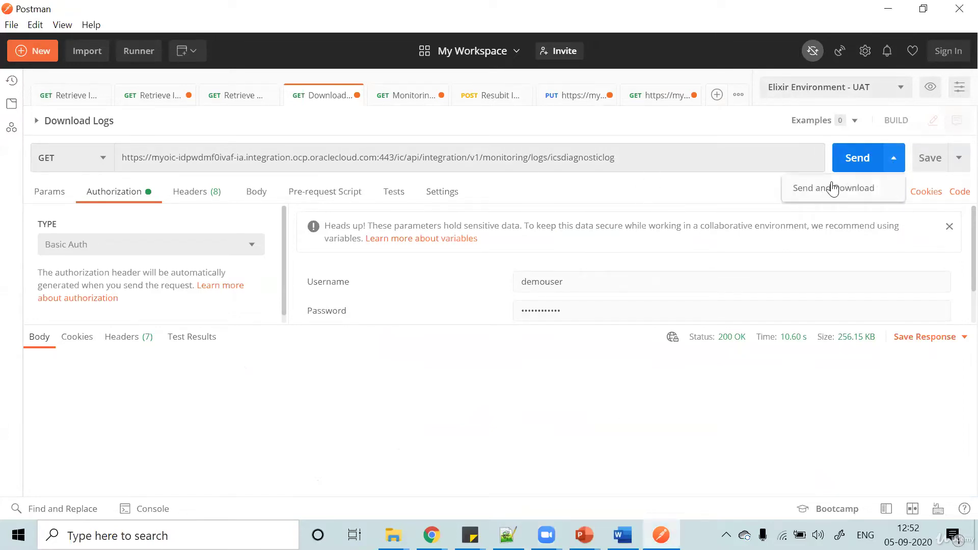
{"action": "left_click", "coordinate": [820, 190]}
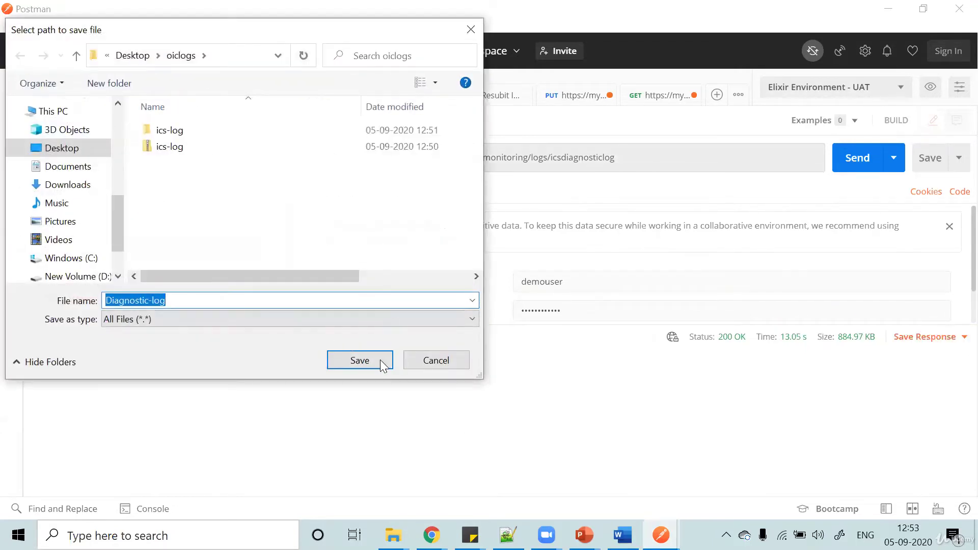
{"action": "left_click", "coordinate": [364, 365]}
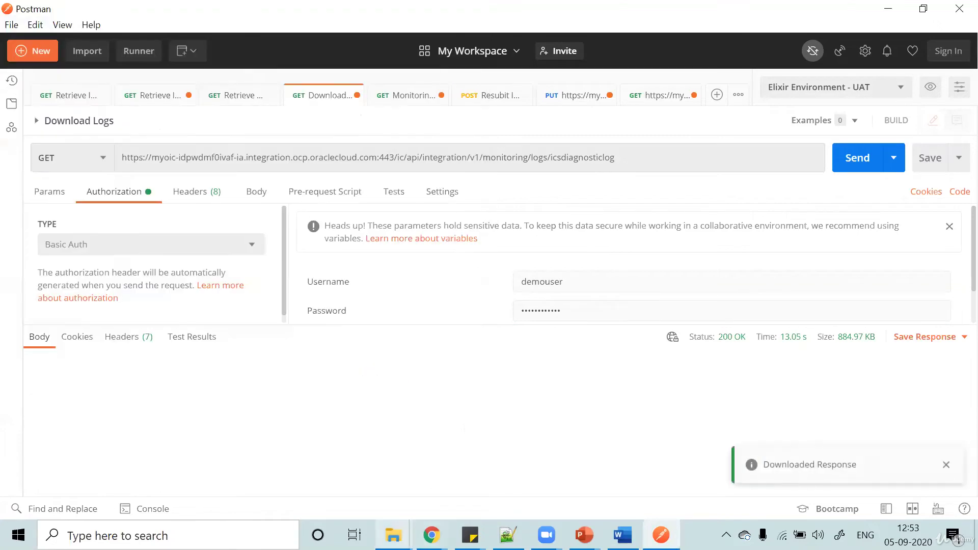
Switch to the oiclogs folder in File Explorer and extract the Diagnostic-log archive into a Diagnostic-log subfolder
{"action": "mouse_move", "coordinate": [393, 535]}
{"action": "left_click", "coordinate": [735, 464]}
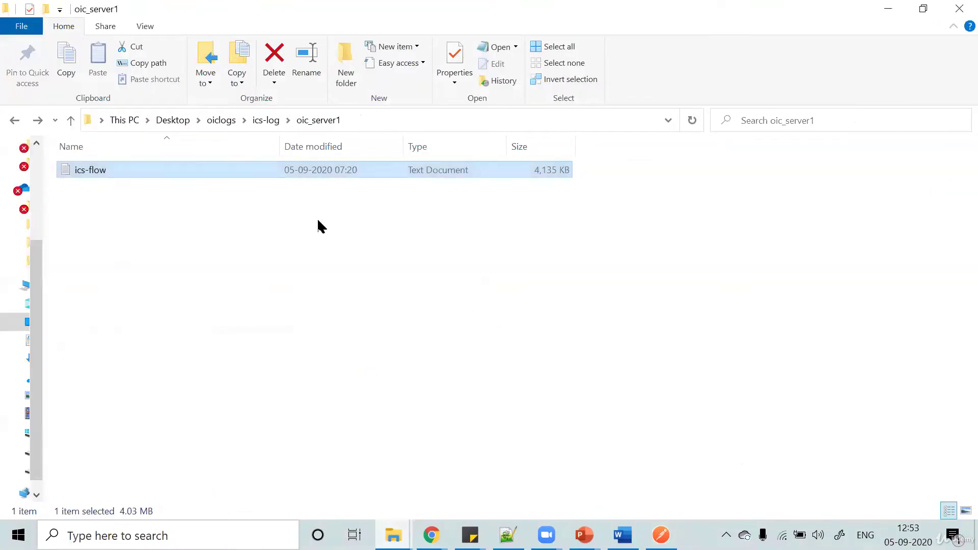
{"action": "left_click", "coordinate": [220, 125]}
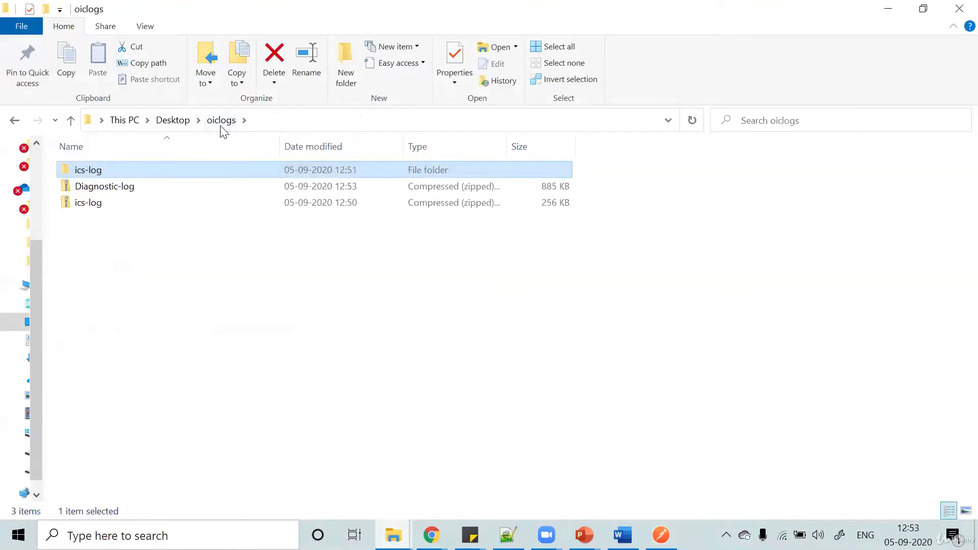
{"action": "left_click", "coordinate": [123, 187]}
{"action": "right_click", "coordinate": [122, 188]}
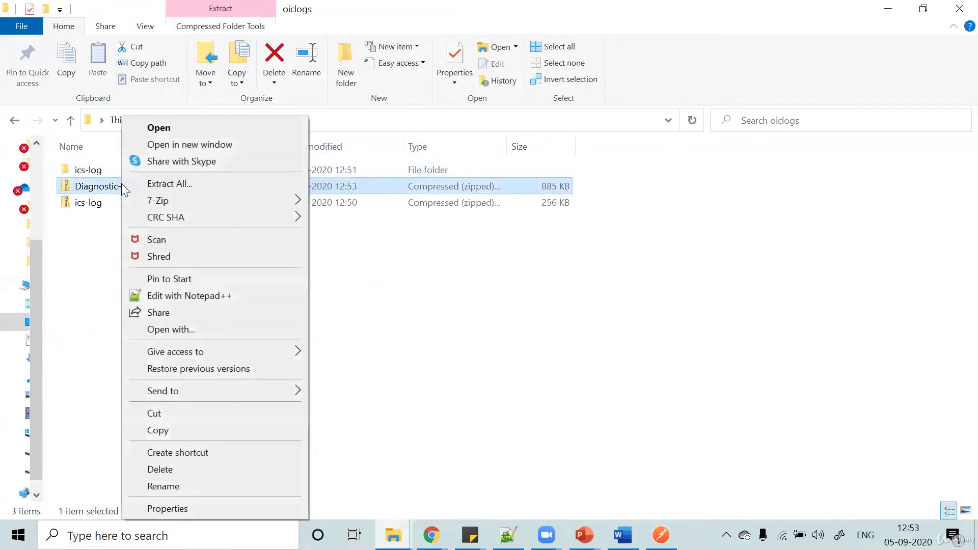
{"action": "left_click", "coordinate": [170, 183]}
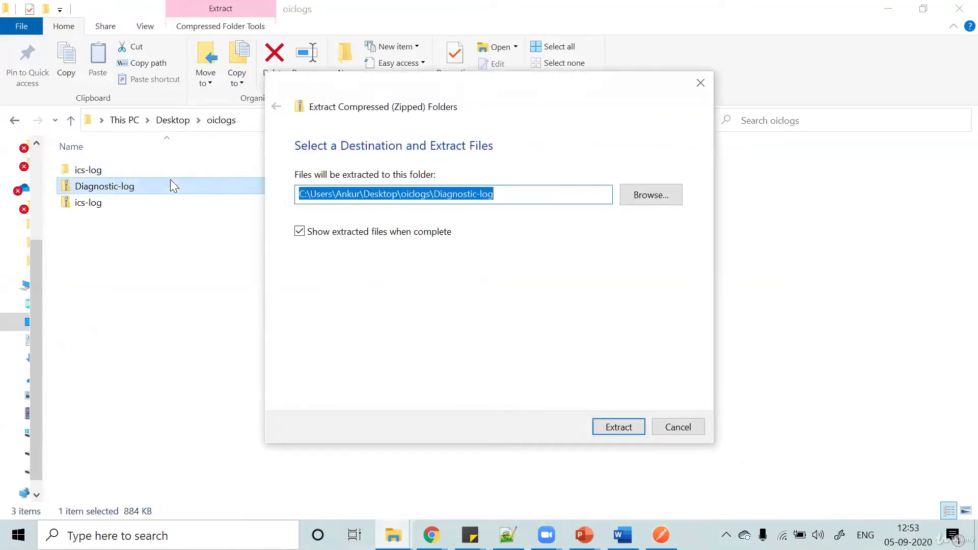
{"action": "left_click", "coordinate": [611, 427]}
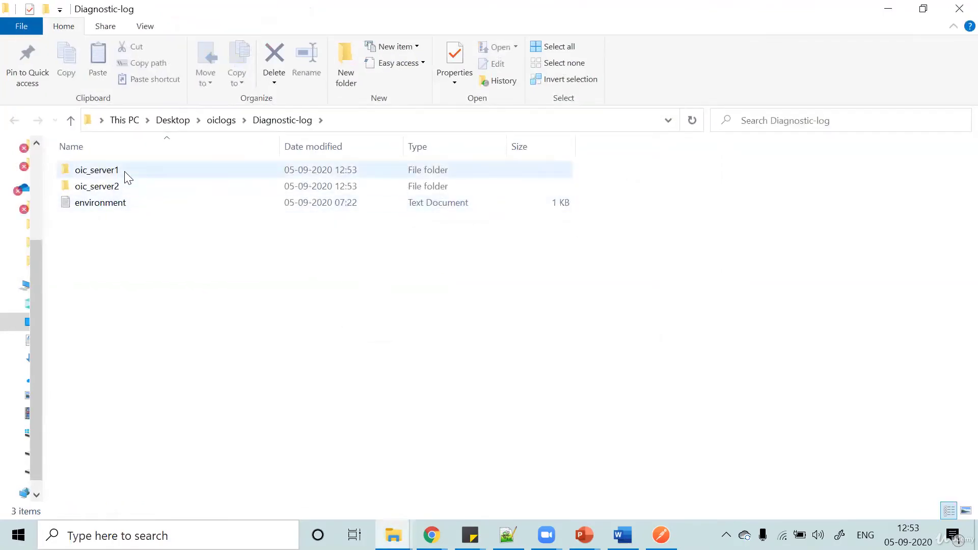
Look through the log files in the oic_server1 and oic_server2 folders of the extracted Diagnostic-log
{"action": "double_click", "coordinate": [125, 172]}
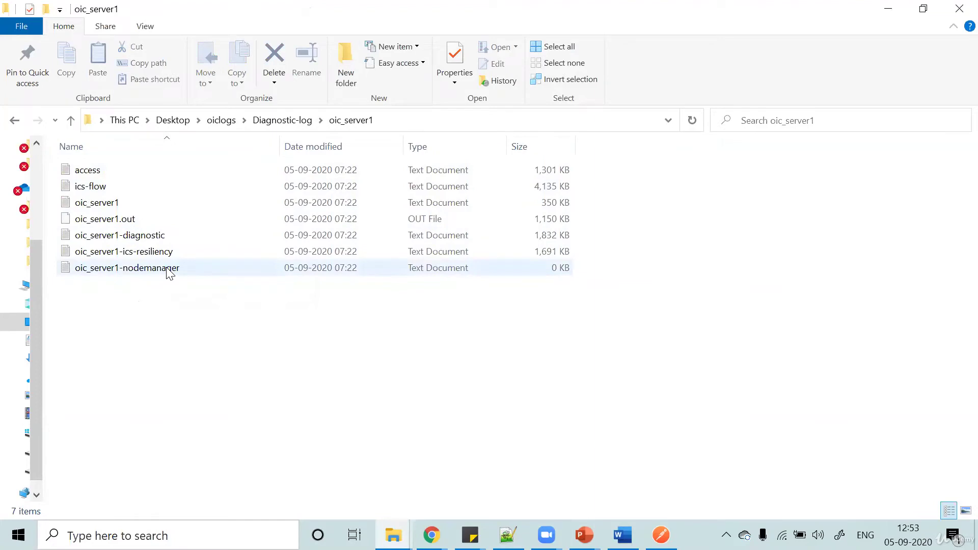
{"action": "left_click", "coordinate": [288, 121]}
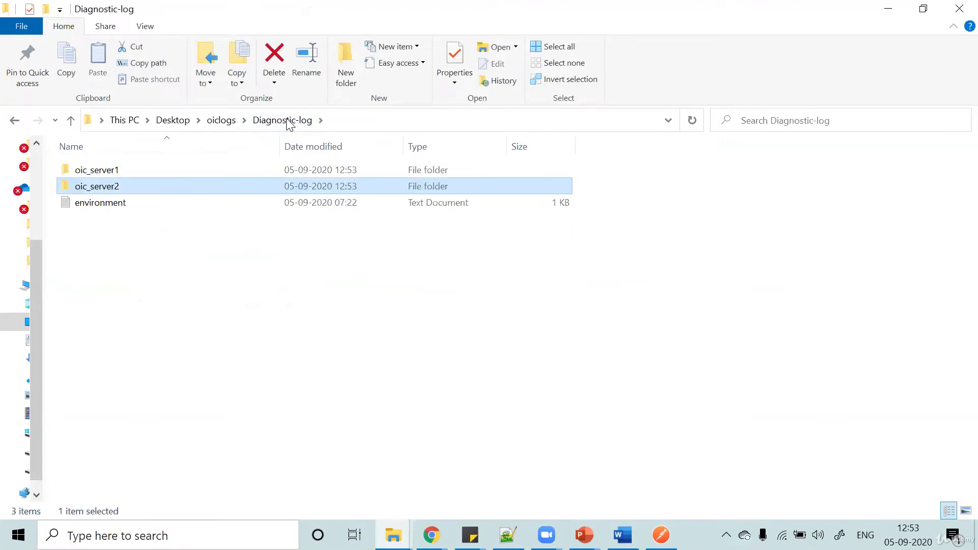
{"action": "key", "text": "Return"}
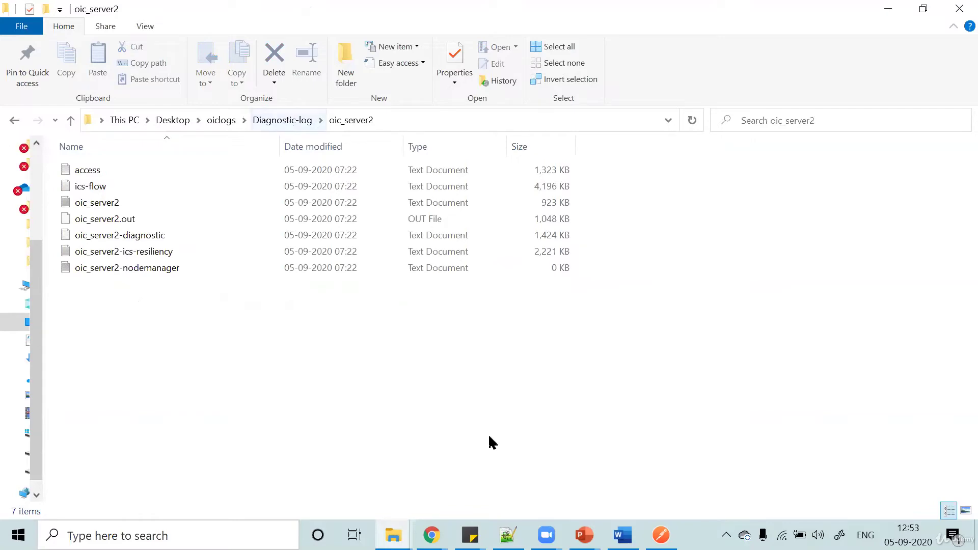
Switch to the REST API documentation in Chrome and review the icsauditlog identifier among the id parameter's valid values
{"action": "mouse_move", "coordinate": [431, 535]}
{"action": "left_click", "coordinate": [500, 480]}
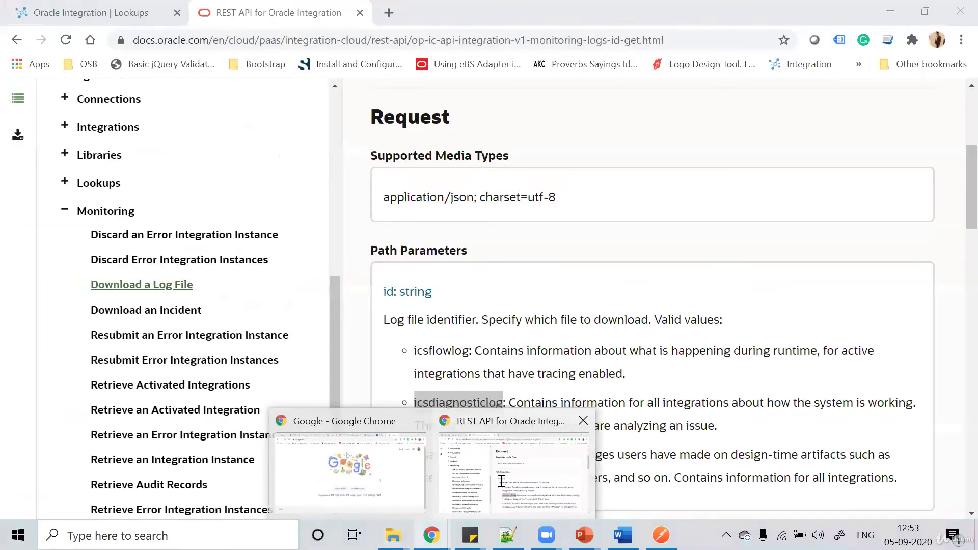
{"action": "double_click", "coordinate": [459, 399]}
{"action": "scroll", "coordinate": [459, 387], "scroll_direction": "down", "scroll_amount": 2}
{"action": "double_click", "coordinate": [453, 365]}
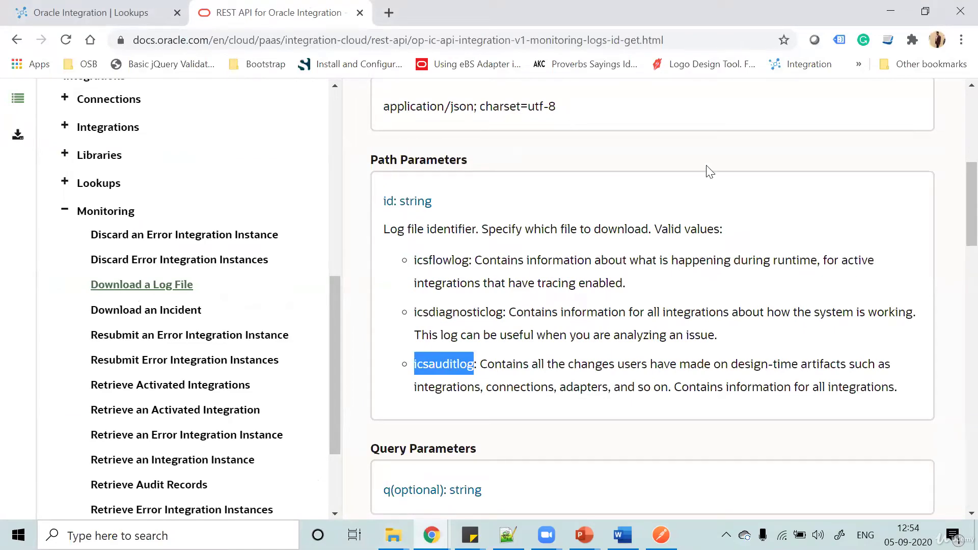
Expand the optional q query parameter and examine its timewindow values and the startdate and enddate range example
{"action": "scroll", "coordinate": [591, 404], "scroll_direction": "down", "scroll_amount": 3}
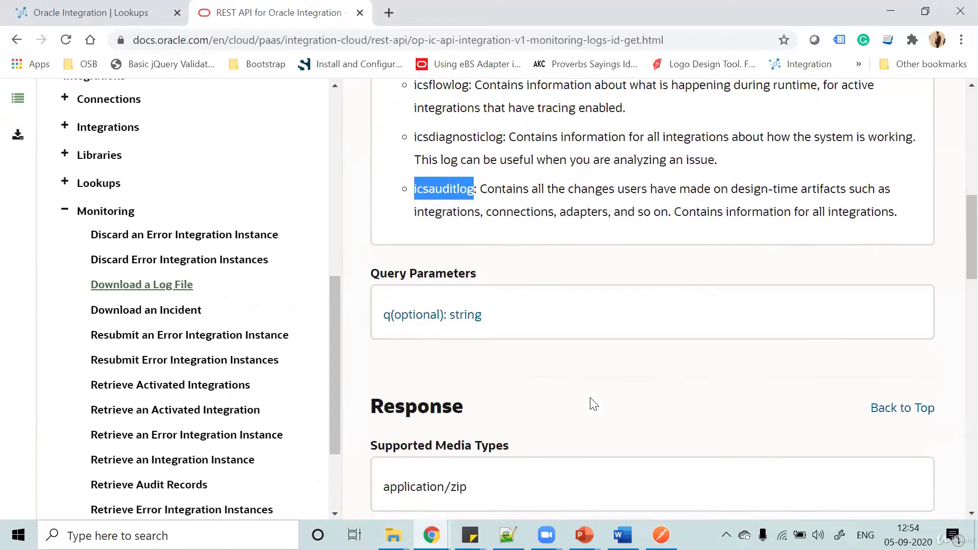
{"action": "left_click", "coordinate": [441, 314]}
{"action": "scroll", "coordinate": [729, 400], "scroll_direction": "down", "scroll_amount": 2}
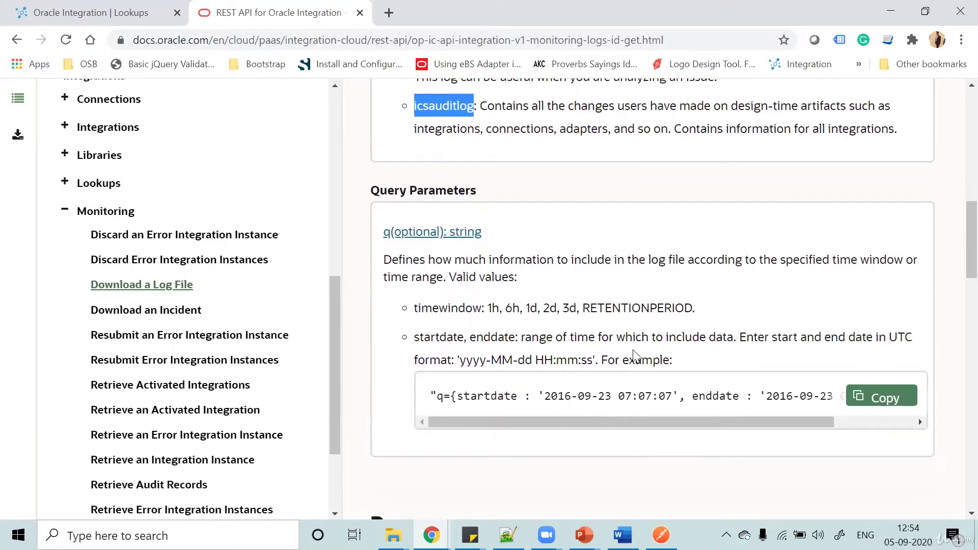
{"action": "double_click", "coordinate": [397, 192]}
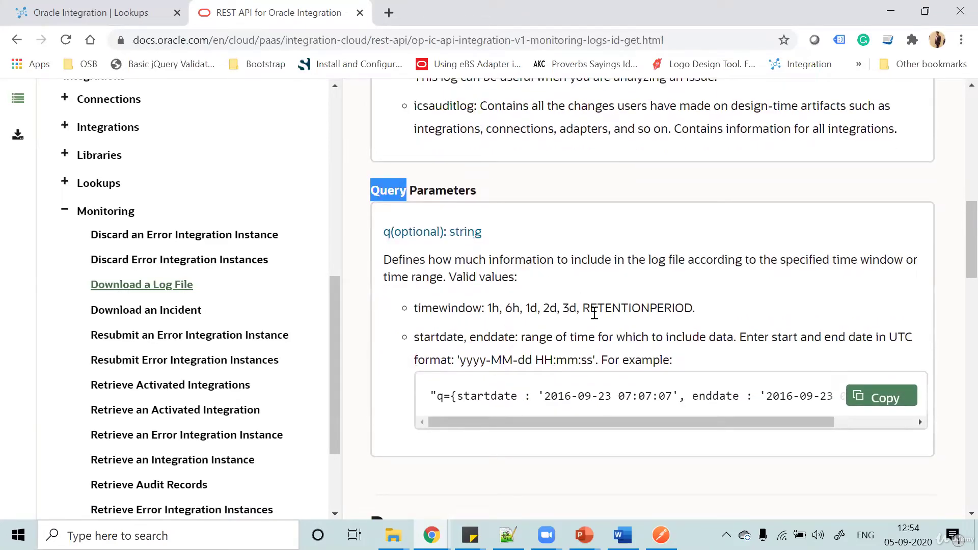
{"action": "scroll", "coordinate": [594, 312], "scroll_direction": "down", "scroll_amount": 1}
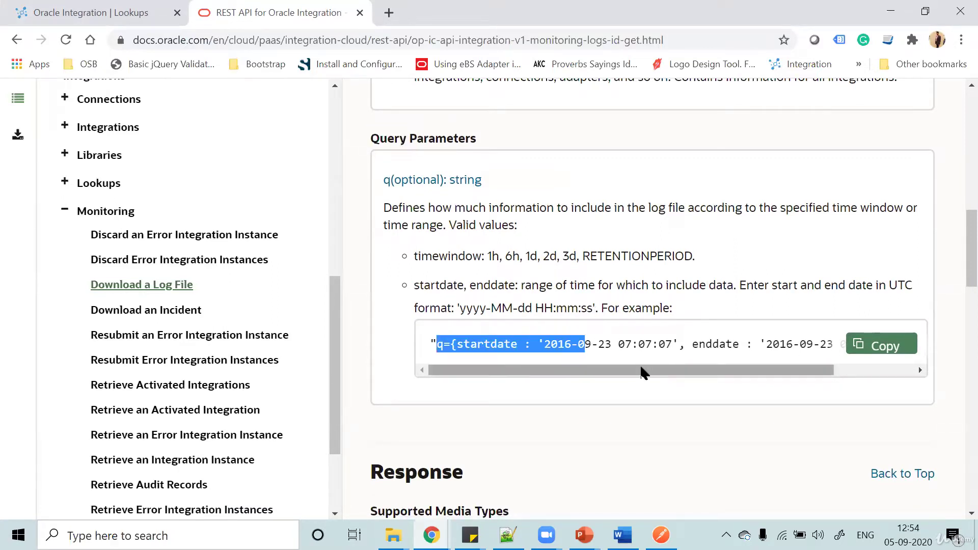
{"action": "left_click_drag", "start_coordinate": [641, 372], "coordinate": [591, 372]}
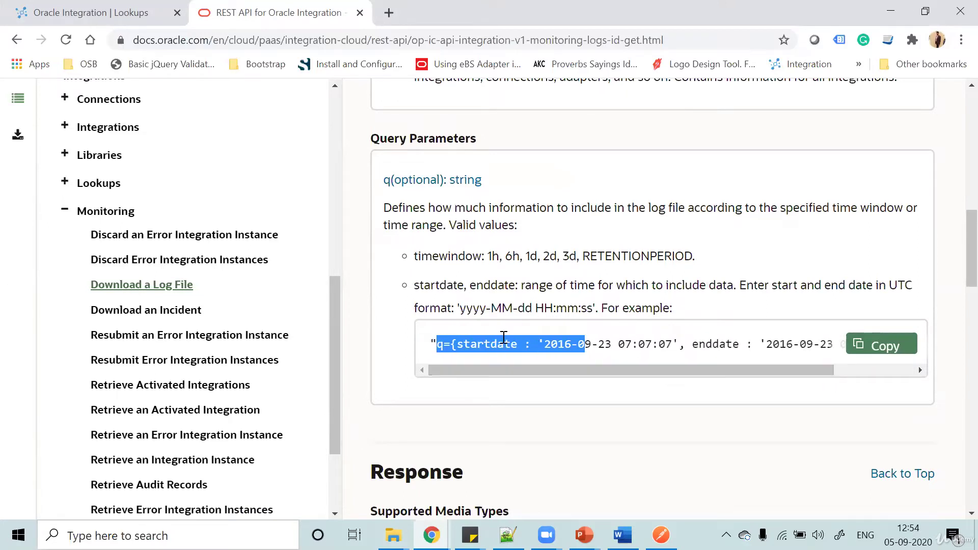
{"action": "double_click", "coordinate": [474, 340]}
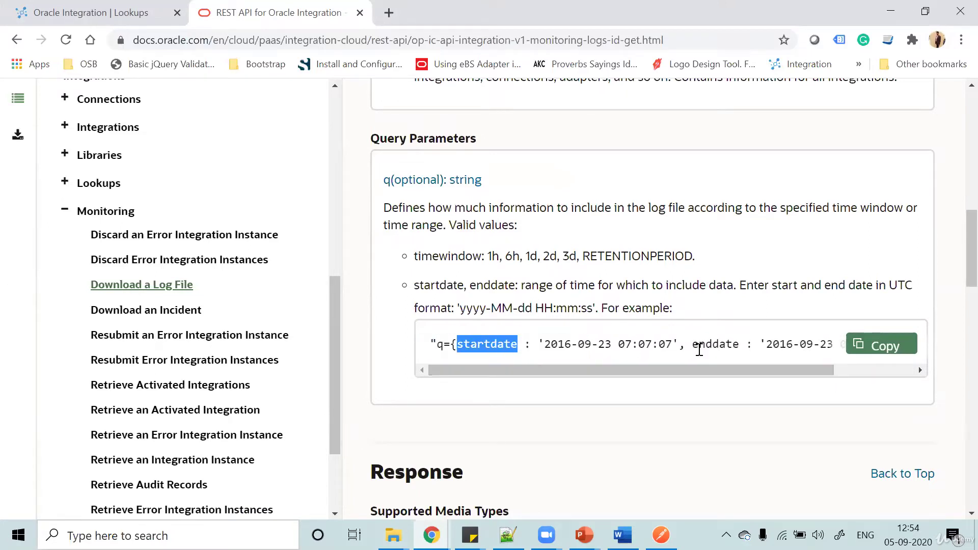
{"action": "double_click", "coordinate": [719, 345]}
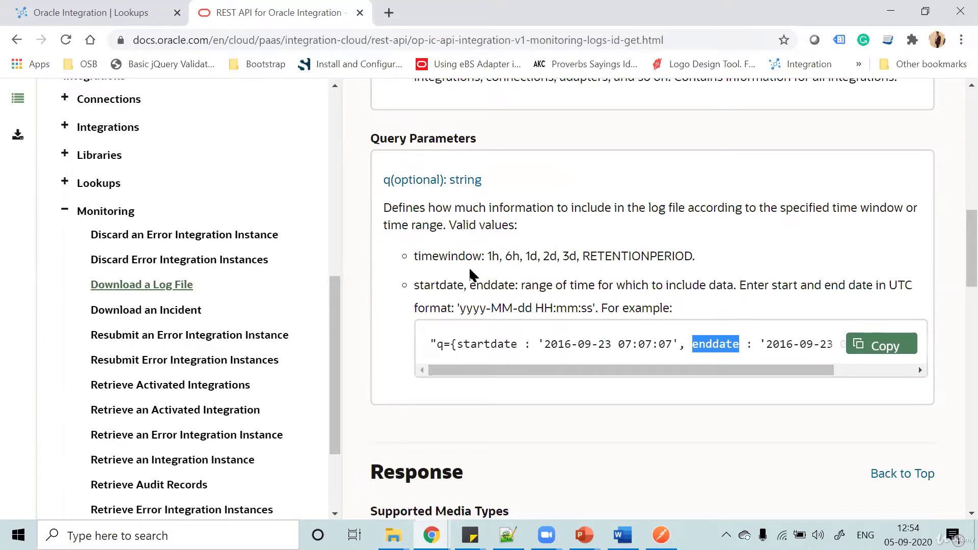
{"action": "double_click", "coordinate": [442, 256]}
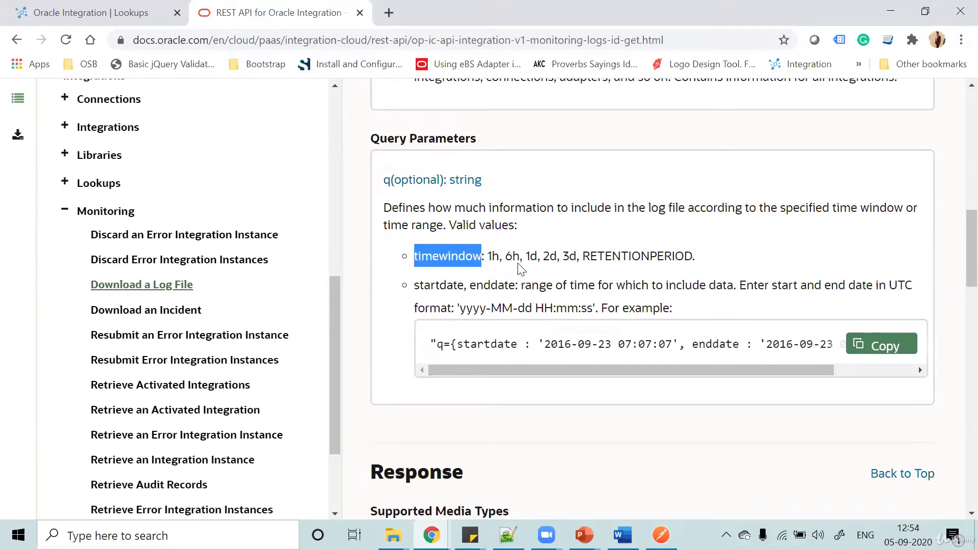
{"action": "double_click", "coordinate": [622, 254]}
{"action": "double_click", "coordinate": [453, 254]}
{"action": "scroll", "coordinate": [452, 254], "scroll_direction": "down", "scroll_amount": 1}
{"action": "scroll", "coordinate": [450, 246], "scroll_direction": "up", "scroll_amount": 2}
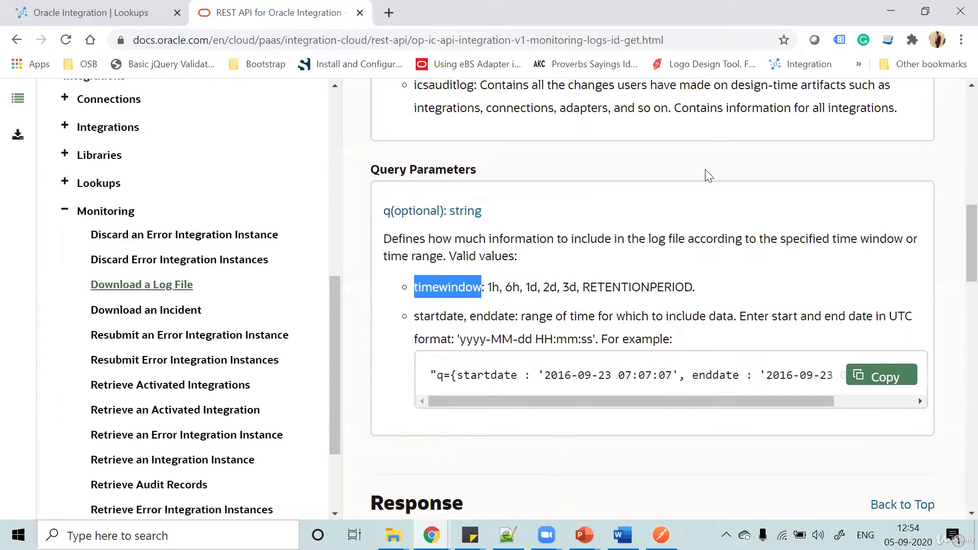
Switch to Postman and append the query ?"q={timewindow: '1h'}" to the icsdiagnosticlog request URL
{"action": "key", "text": "alt+Tab"}
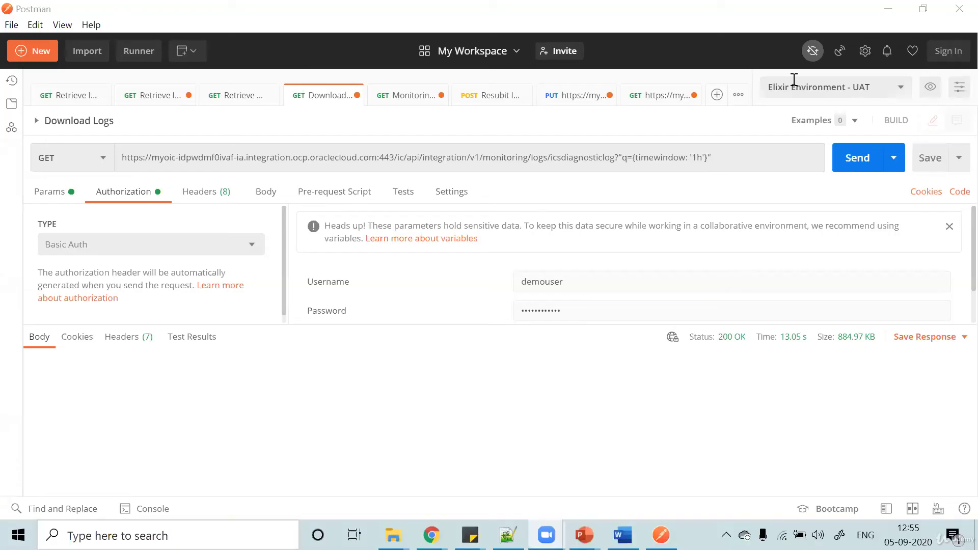
{"action": "double_click", "coordinate": [626, 159]}
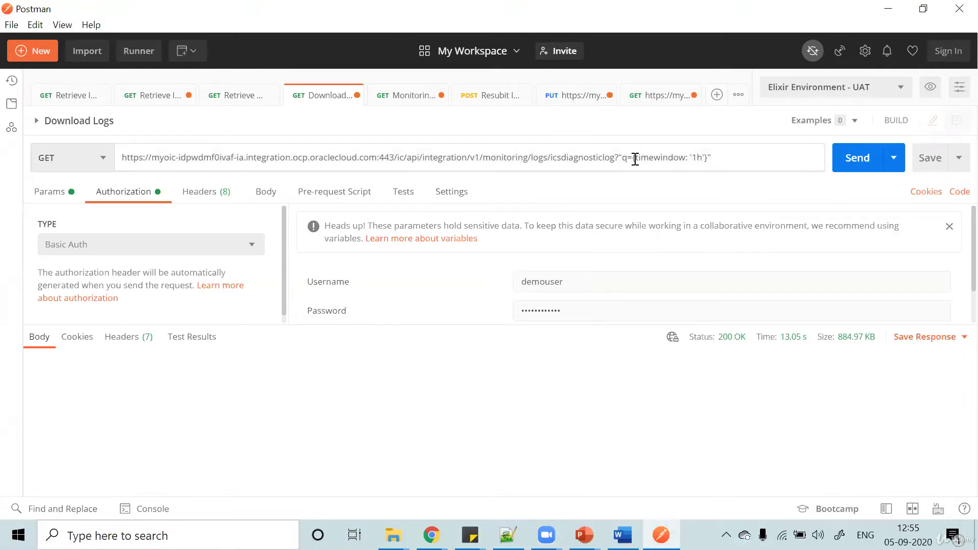
{"action": "double_click", "coordinate": [661, 158]}
{"action": "left_click_drag", "start_coordinate": [694, 160], "coordinate": [702, 159]}
Send the one-hour time window request with download and save the response in the oiclogs folder
{"action": "left_click", "coordinate": [892, 164]}
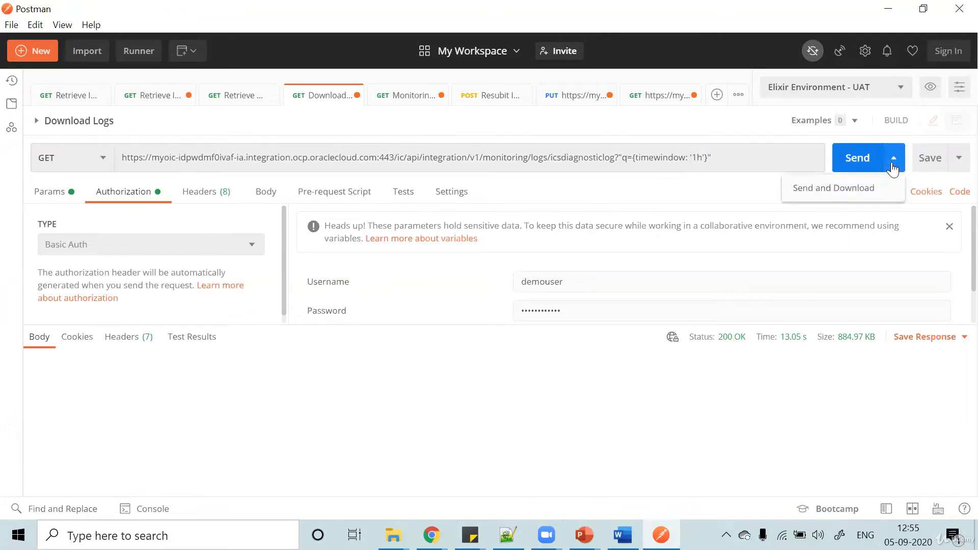
{"action": "left_click", "coordinate": [834, 189]}
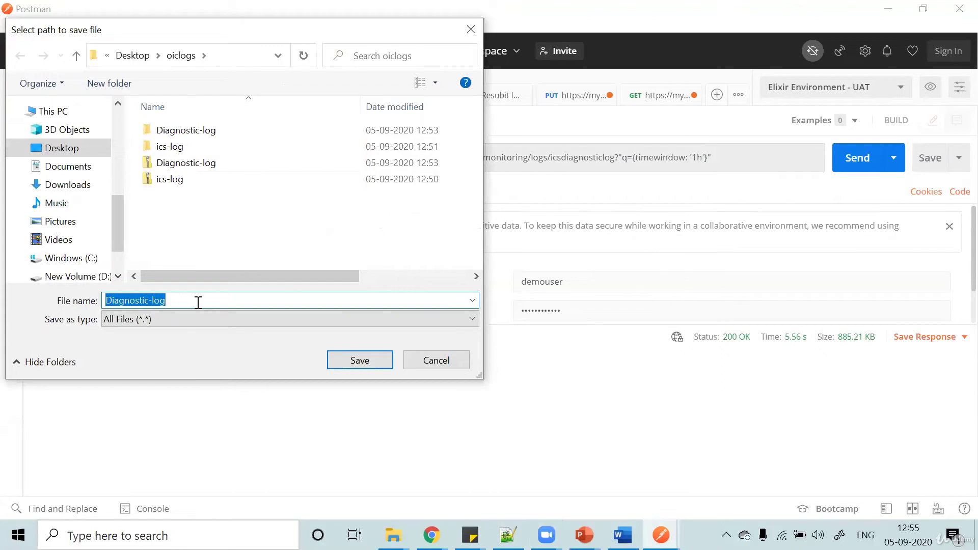
{"action": "left_click", "coordinate": [198, 302]}
{"action": "left_click", "coordinate": [375, 361]}
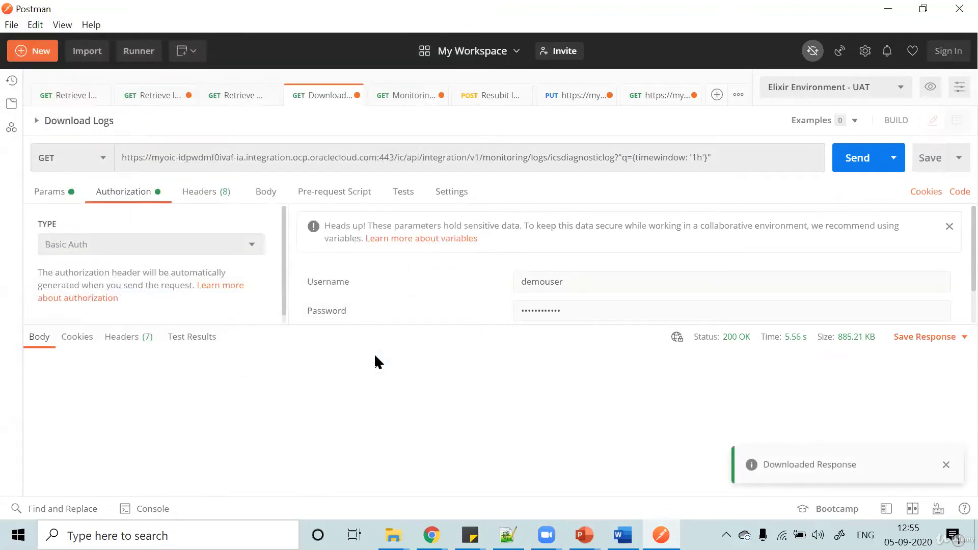
Return to the REST API documentation in Chrome and review the startdate and enddate query example and the Response section
{"action": "double_click", "coordinate": [697, 158]}
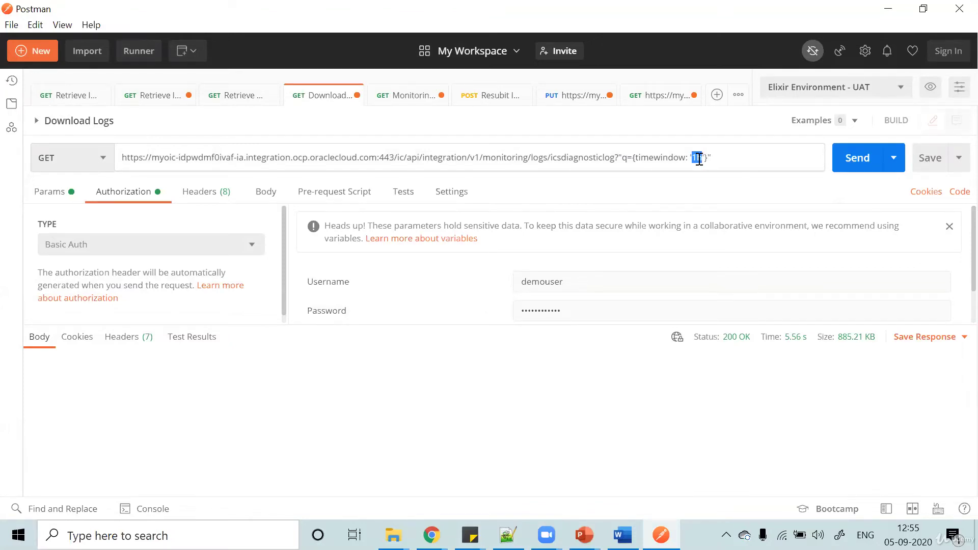
{"action": "left_click", "coordinate": [432, 535]}
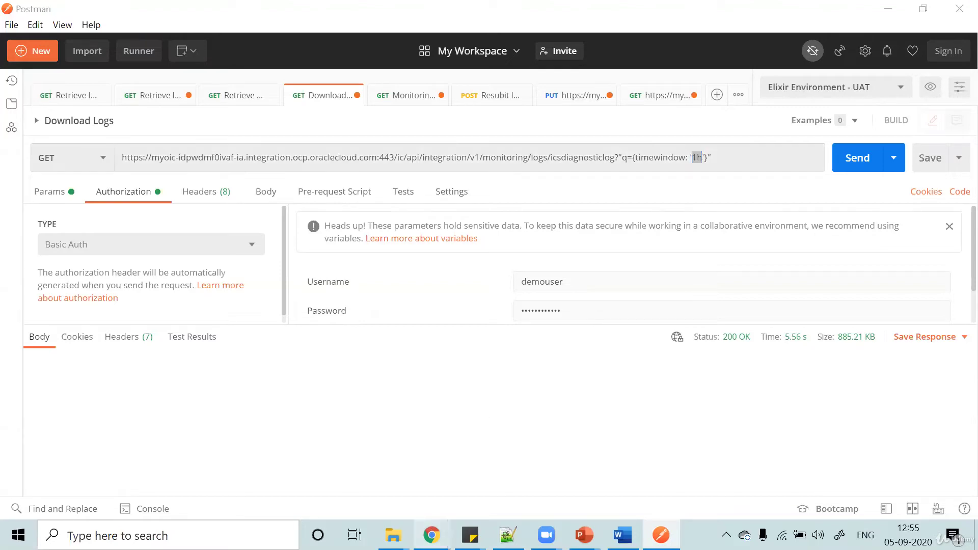
{"action": "left_click", "coordinate": [528, 465]}
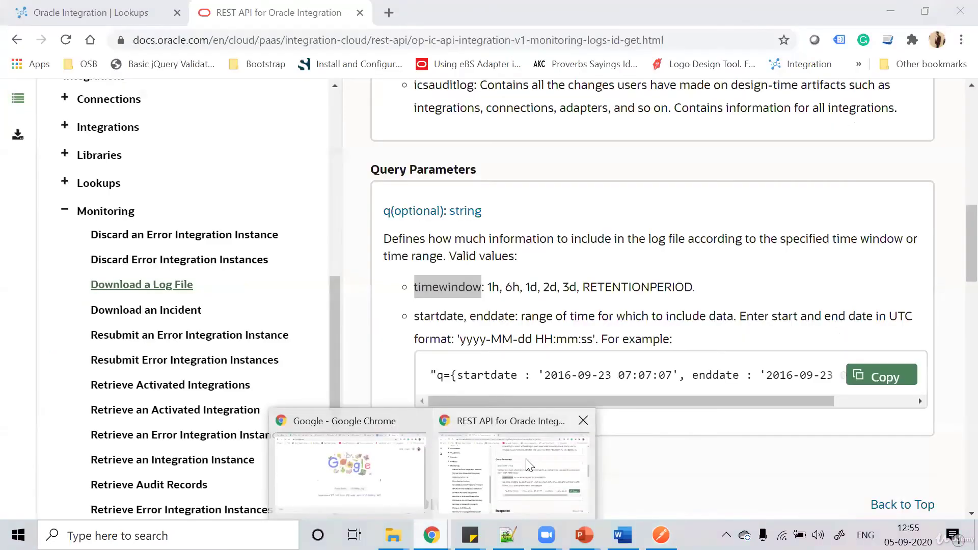
{"action": "double_click", "coordinate": [475, 377]}
{"action": "triple_click", "coordinate": [475, 377]}
{"action": "scroll", "coordinate": [475, 377], "scroll_direction": "down", "scroll_amount": 15}
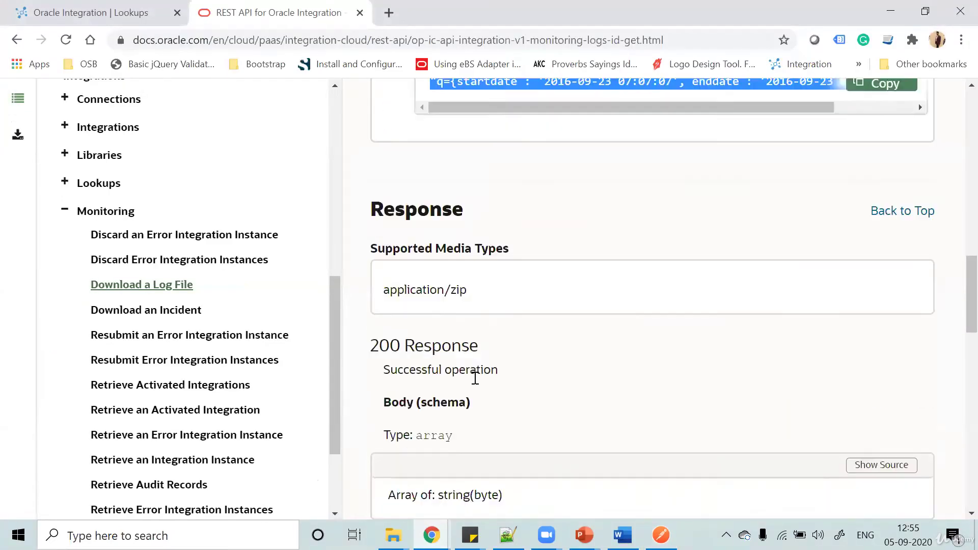
Skim the log download examples, then open the Retrieve Integration Instances page under Monitoring and highlight its endpoint path
{"action": "scroll", "coordinate": [574, 340], "scroll_direction": "down", "scroll_amount": 8}
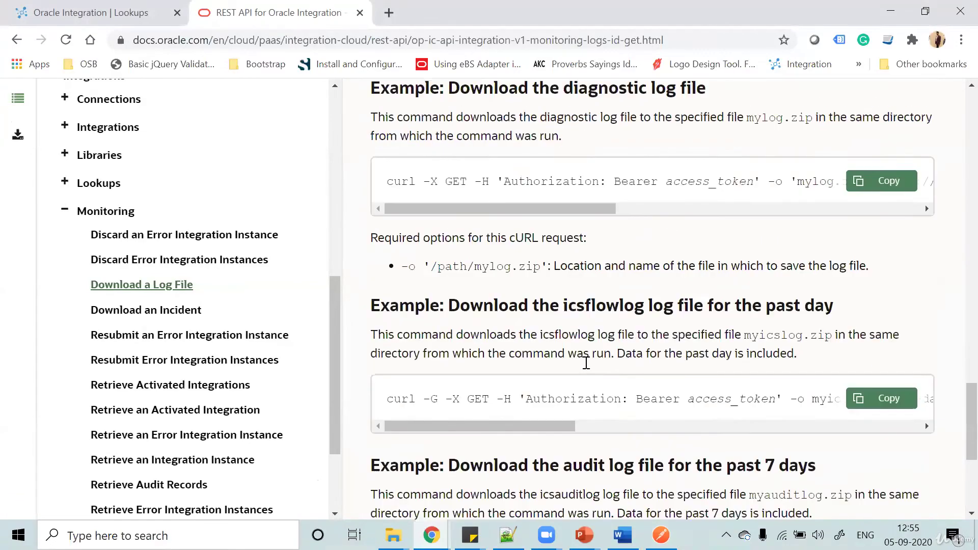
{"action": "scroll", "coordinate": [586, 366], "scroll_direction": "up", "scroll_amount": 7}
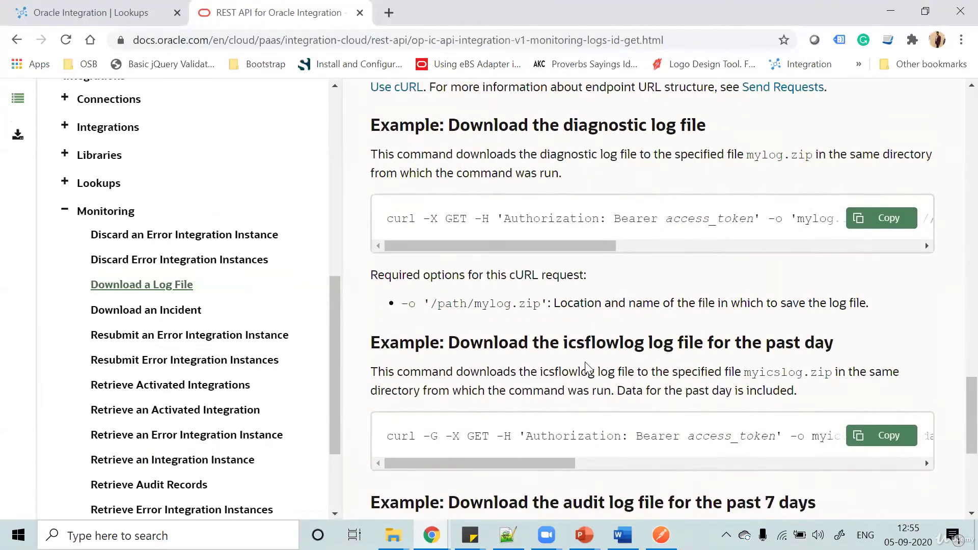
{"action": "scroll", "coordinate": [220, 316], "scroll_direction": "down", "scroll_amount": 1}
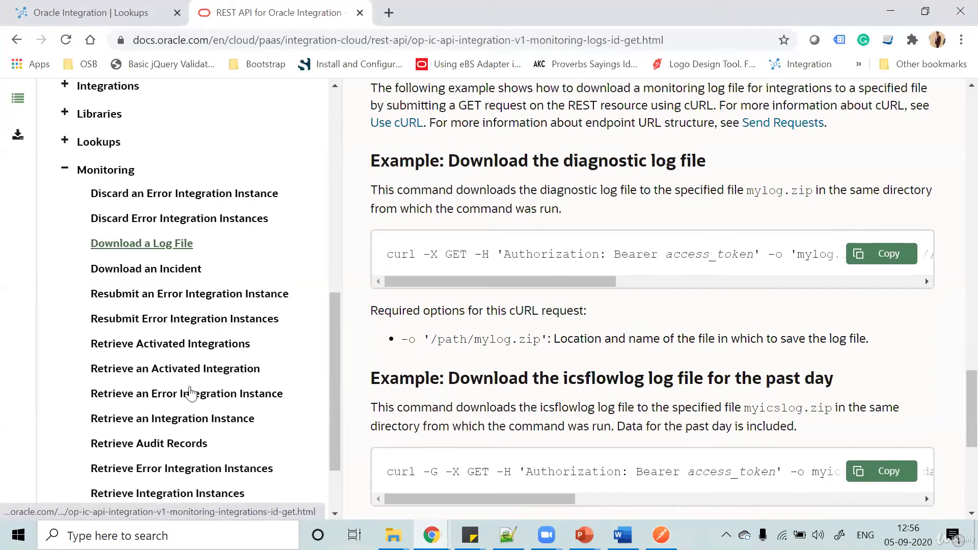
{"action": "left_click", "coordinate": [164, 423]}
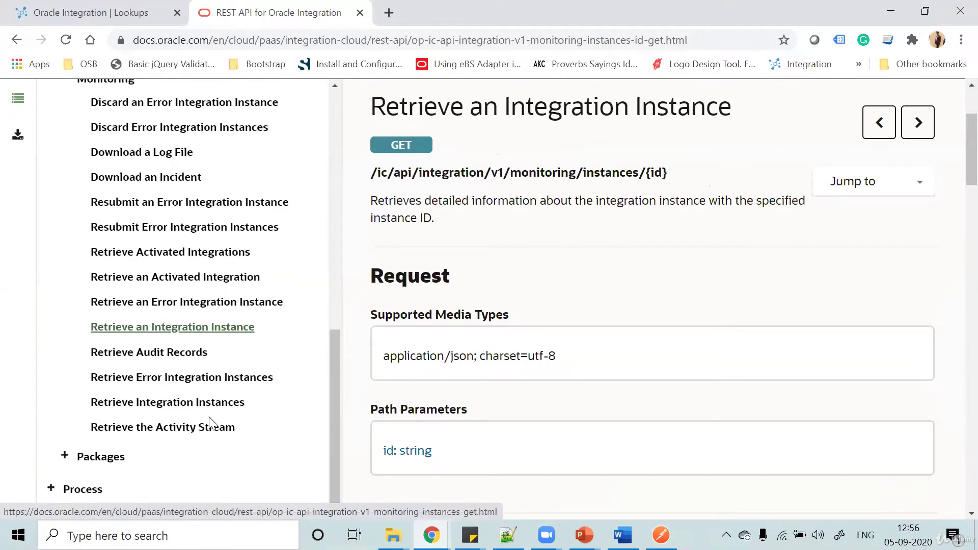
{"action": "left_click", "coordinate": [192, 403]}
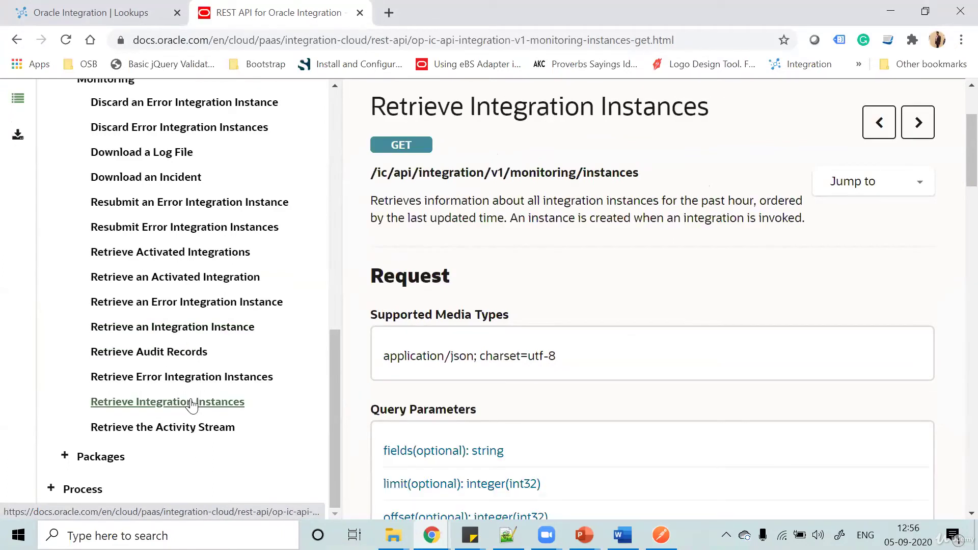
{"action": "triple_click", "coordinate": [536, 174]}
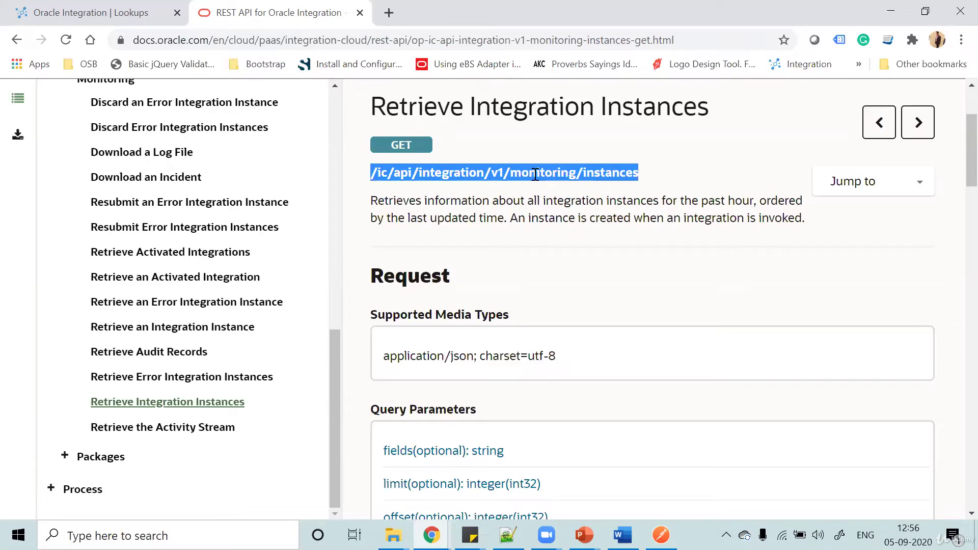
Read the Retrieve Integration Instances description, expand the optional fields query parameter and examine its valid values
{"action": "scroll", "coordinate": [721, 393], "scroll_direction": "down", "scroll_amount": 2}
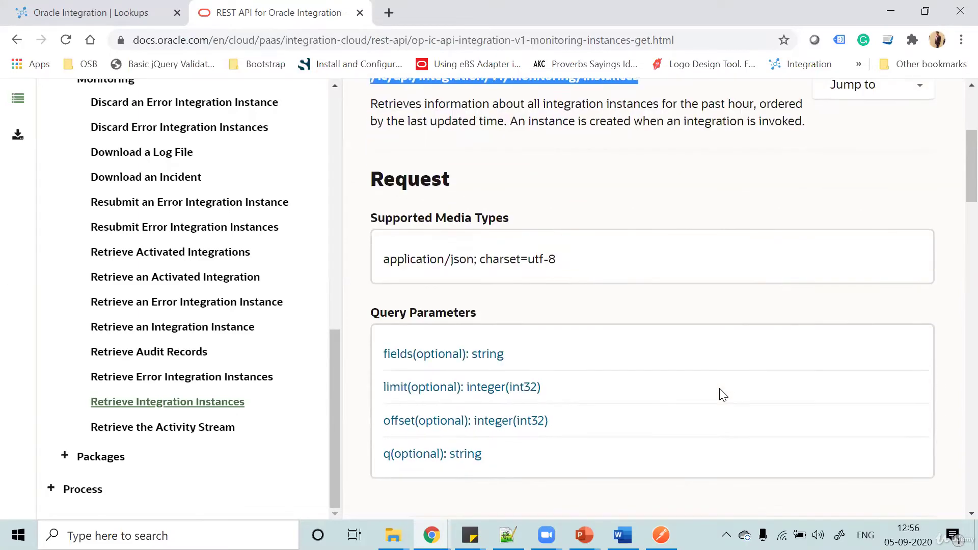
{"action": "scroll", "coordinate": [721, 393], "scroll_direction": "up", "scroll_amount": 1}
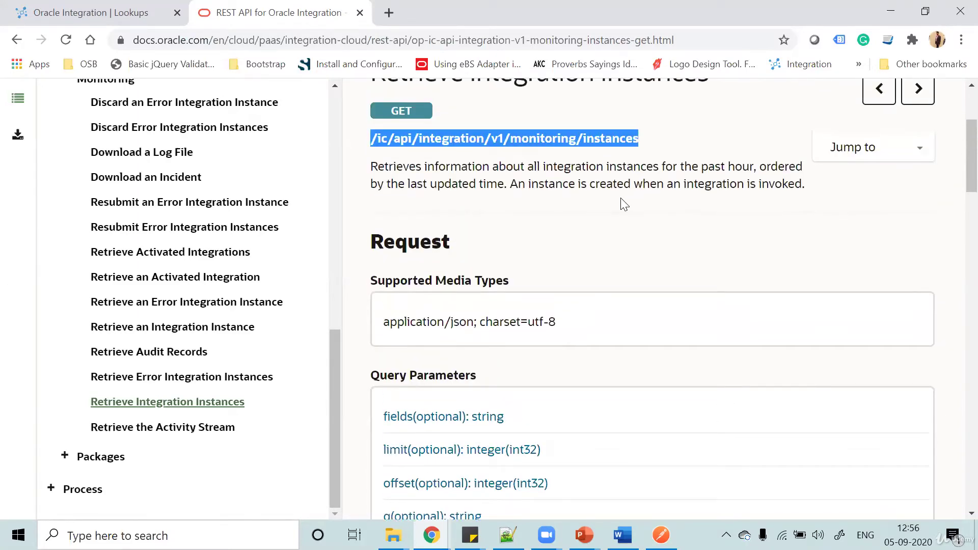
{"action": "scroll", "coordinate": [502, 318], "scroll_direction": "down", "scroll_amount": 2}
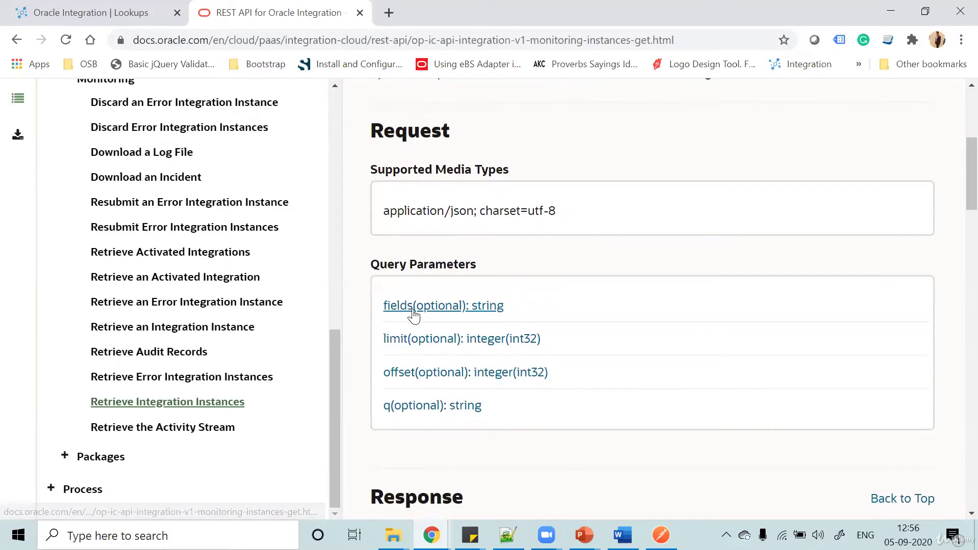
{"action": "left_click", "coordinate": [412, 314]}
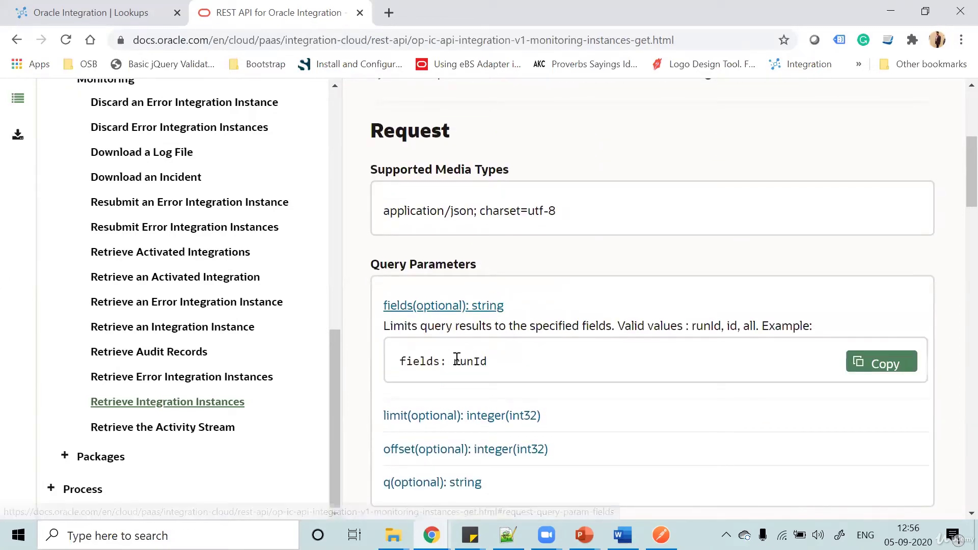
{"action": "scroll", "coordinate": [481, 360], "scroll_direction": "down", "scroll_amount": 1}
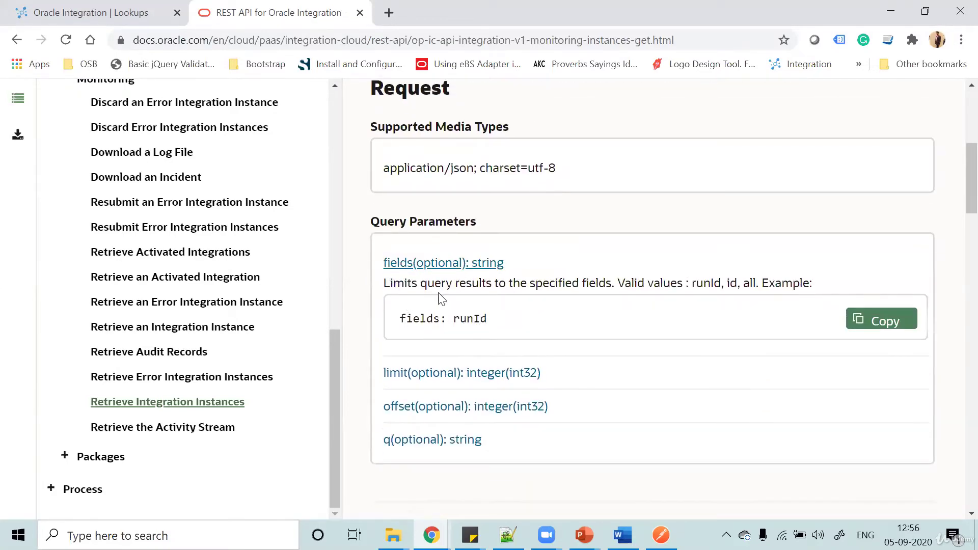
{"action": "double_click", "coordinate": [663, 285]}
{"action": "scroll", "coordinate": [662, 285], "scroll_direction": "down", "scroll_amount": 1}
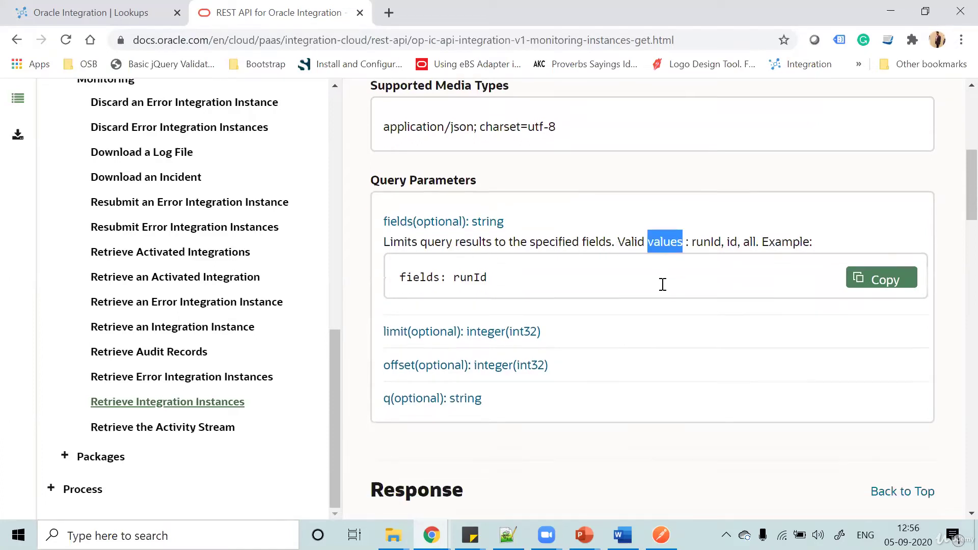
Expand the optional limit and offset query parameters to view their pagination descriptions
{"action": "left_click", "coordinate": [467, 331]}
{"action": "scroll", "coordinate": [466, 332], "scroll_direction": "down", "scroll_amount": 1}
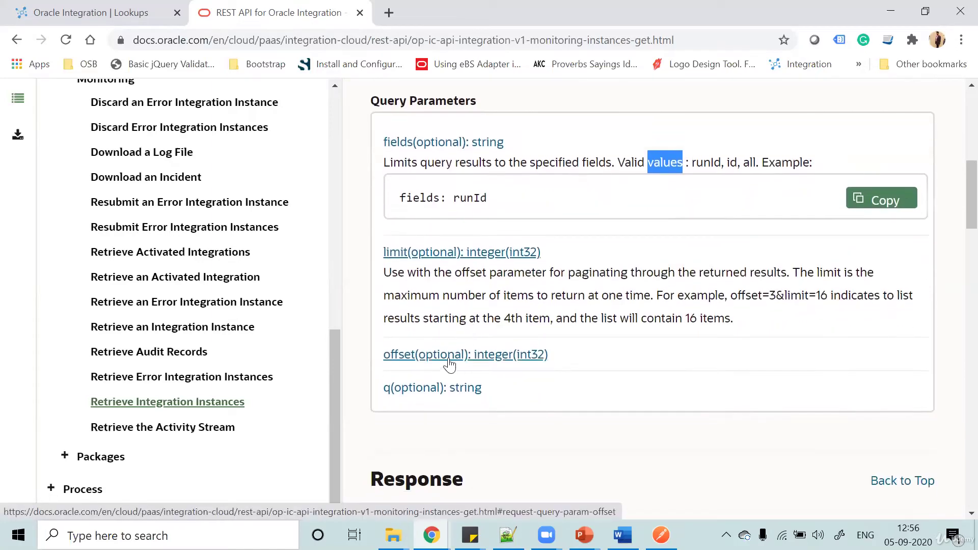
{"action": "left_click", "coordinate": [449, 366]}
Expand the optional q query parameter and examine its filter values, such as timewindow and code, and the query examples
{"action": "scroll", "coordinate": [448, 364], "scroll_direction": "down", "scroll_amount": 2}
{"action": "left_click", "coordinate": [428, 326]}
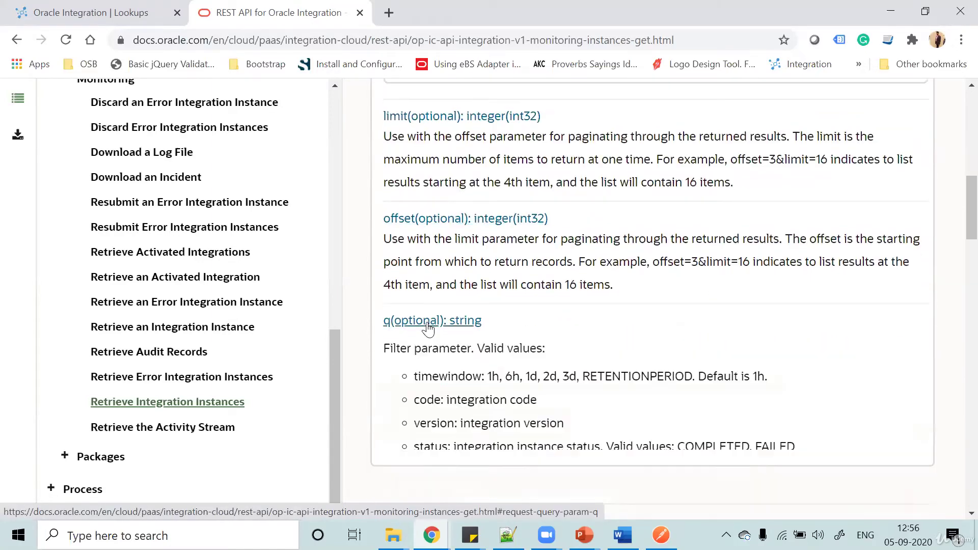
{"action": "scroll", "coordinate": [601, 331], "scroll_direction": "down", "scroll_amount": 2}
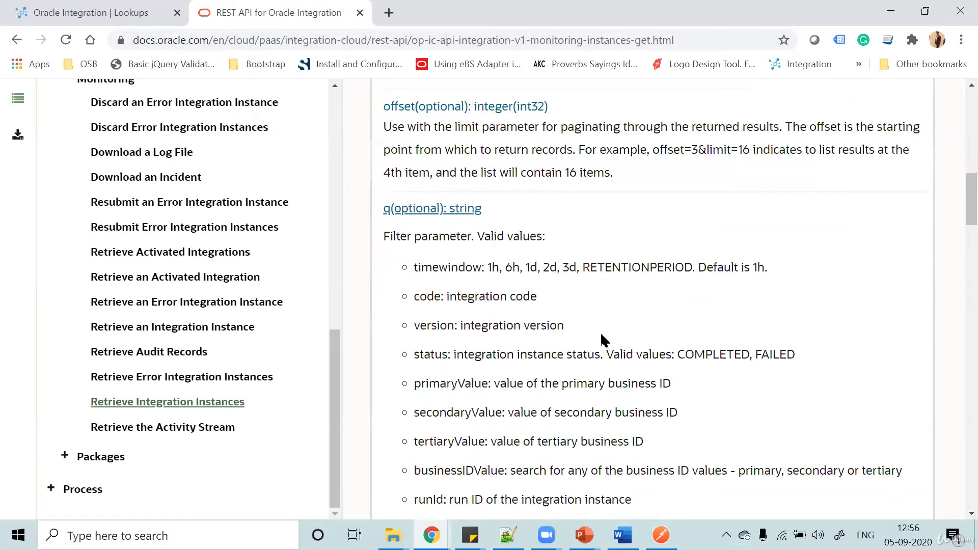
{"action": "double_click", "coordinate": [449, 268]}
{"action": "double_click", "coordinate": [431, 296]}
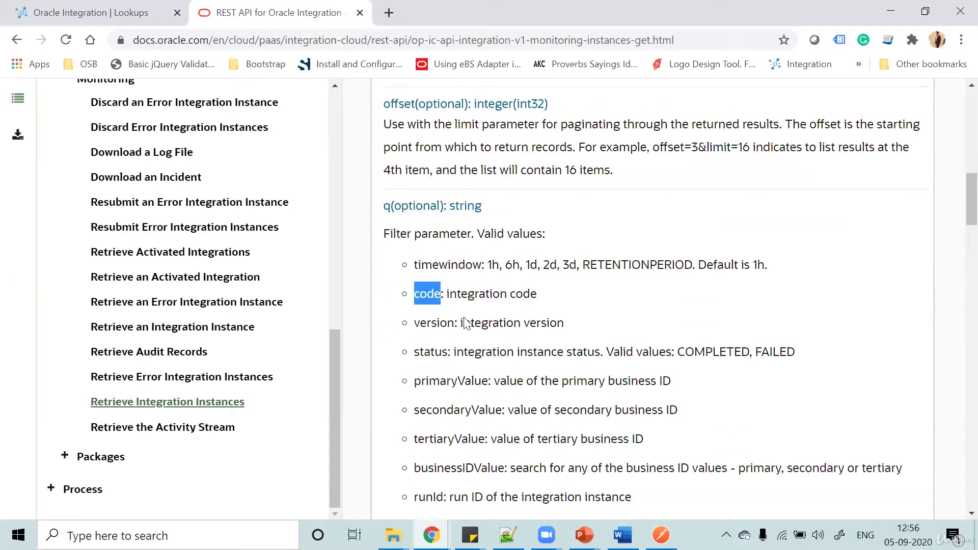
{"action": "scroll", "coordinate": [590, 417], "scroll_direction": "down", "scroll_amount": 5}
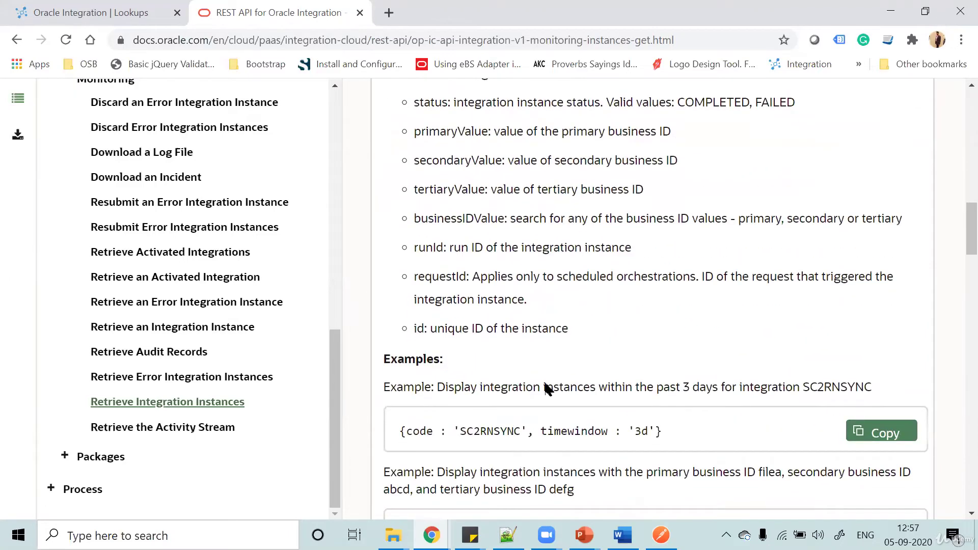
{"action": "scroll", "coordinate": [453, 344], "scroll_direction": "up", "scroll_amount": 3}
{"action": "scroll", "coordinate": [453, 343], "scroll_direction": "up", "scroll_amount": 6}
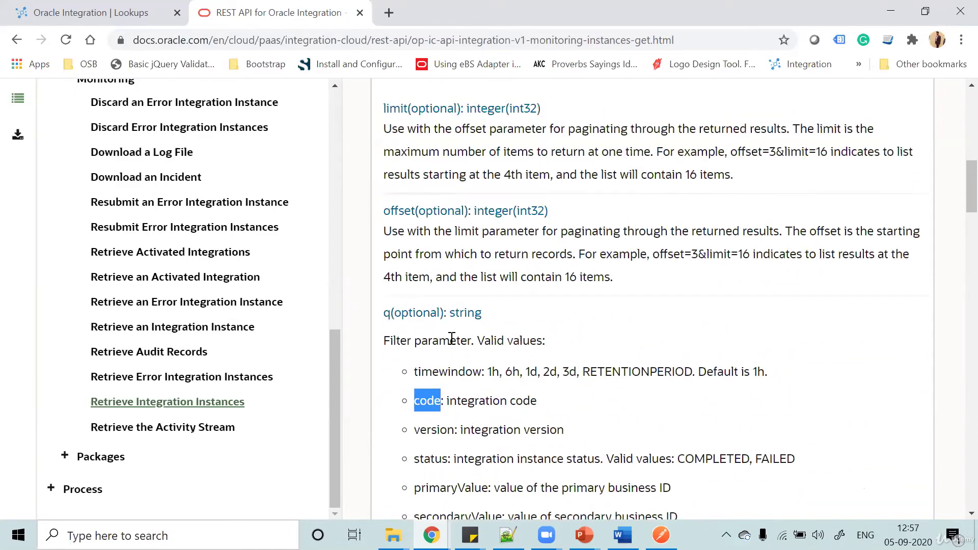
{"action": "scroll", "coordinate": [558, 174], "scroll_direction": "up", "scroll_amount": 4}
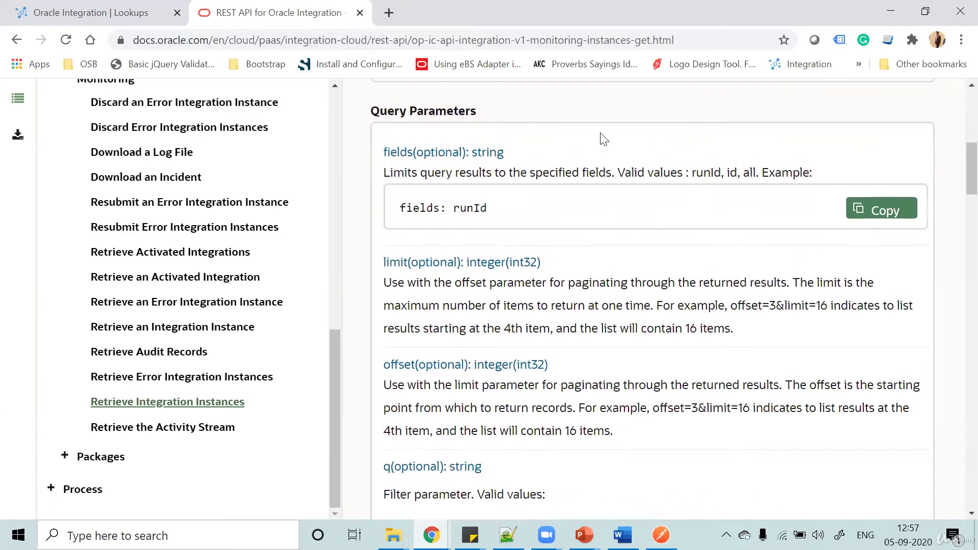
Switch to Postman, open the Monitoring Instances request and remove the query ?q={status:'FAILED',timewindow:'3d'} from its URL
{"action": "key", "text": "alt+Tab"}
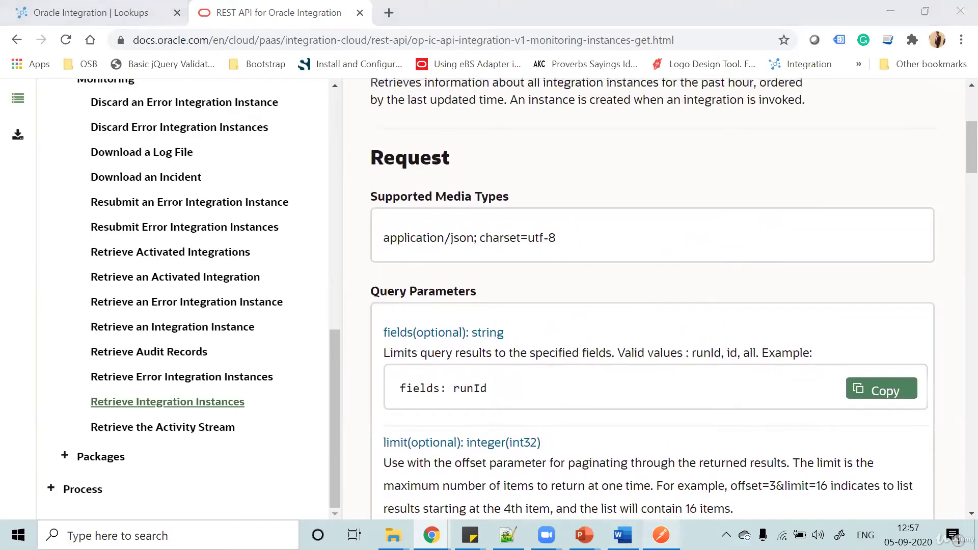
{"action": "left_click", "coordinate": [397, 102]}
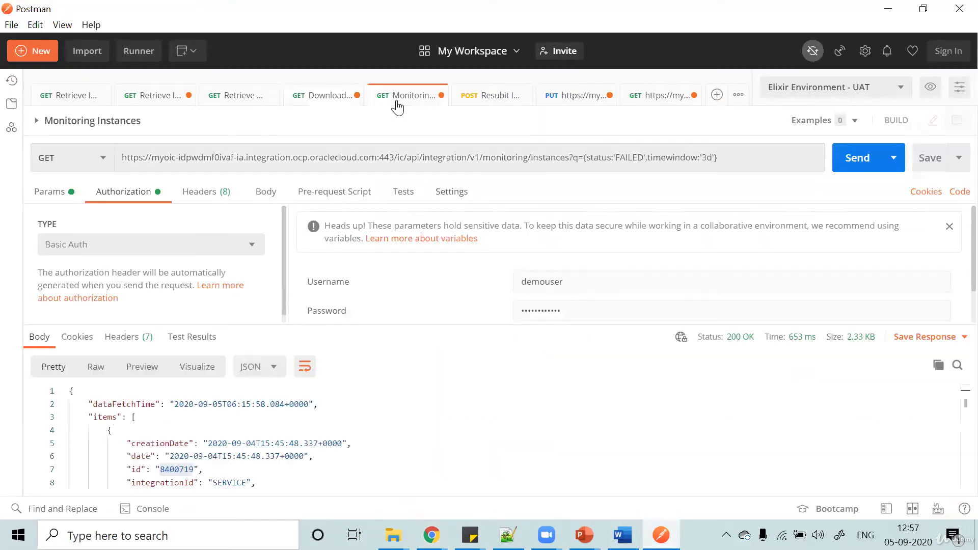
{"action": "left_click_drag", "start_coordinate": [736, 157], "coordinate": [570, 158]}
{"action": "mouse_move", "coordinate": [658, 158]}
{"action": "left_mouse_down"}
{"action": "mouse_move", "coordinate": [700, 158]}
{"action": "mouse_move", "coordinate": [662, 157]}
{"action": "left_mouse_up"}
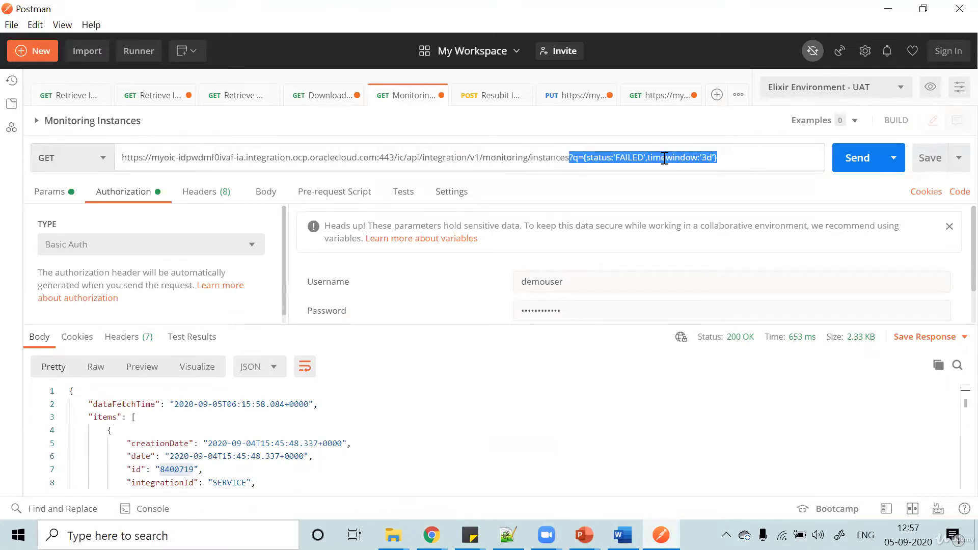
{"action": "key", "text": "Delete"}
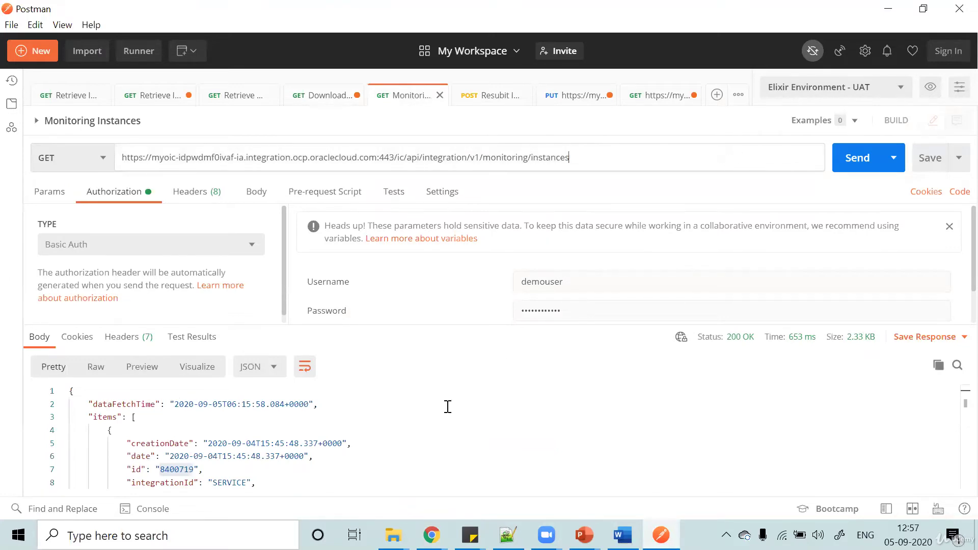
Check the monitoring/instances path in the URL and send the unfiltered GET request
{"action": "left_click", "coordinate": [448, 466]}
{"action": "double_click", "coordinate": [504, 158]}
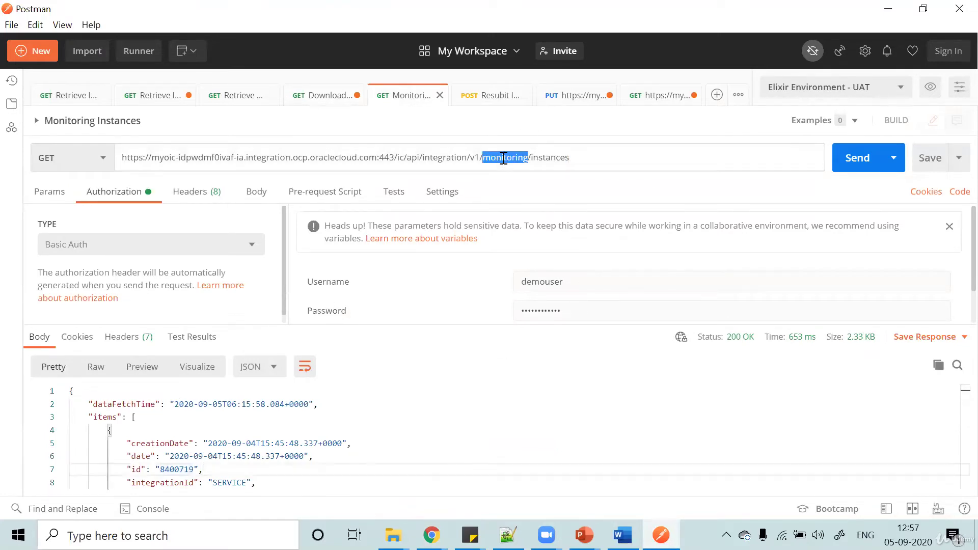
{"action": "double_click", "coordinate": [550, 157]}
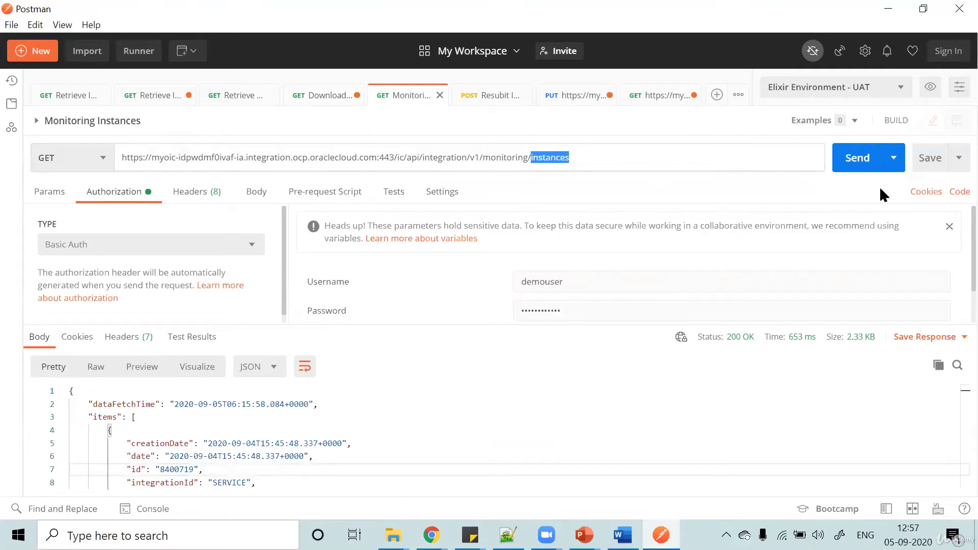
{"action": "left_click", "coordinate": [853, 166]}
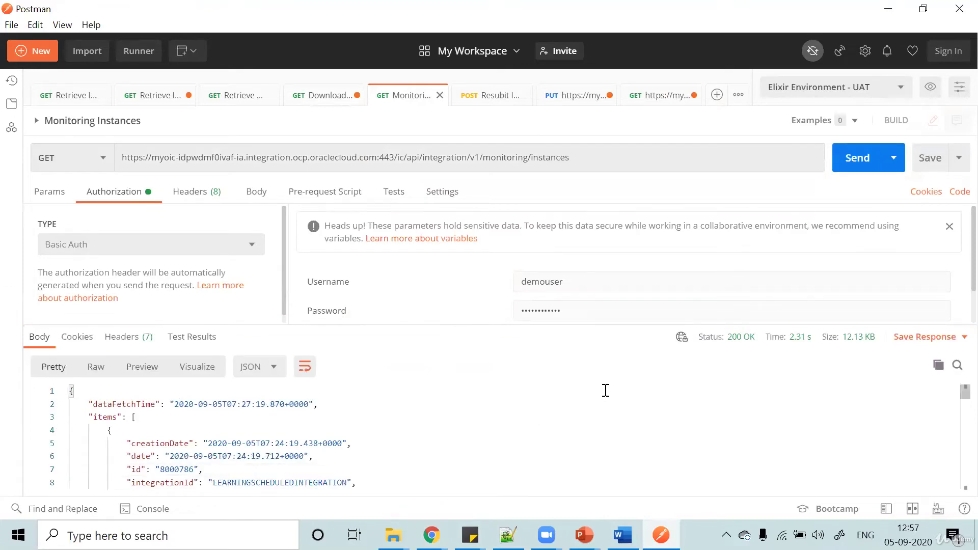
Examine the creationDate, date, id, integrationId and integrationName fields of the first instance in the response
{"action": "scroll", "coordinate": [606, 390], "scroll_direction": "down", "scroll_amount": 1}
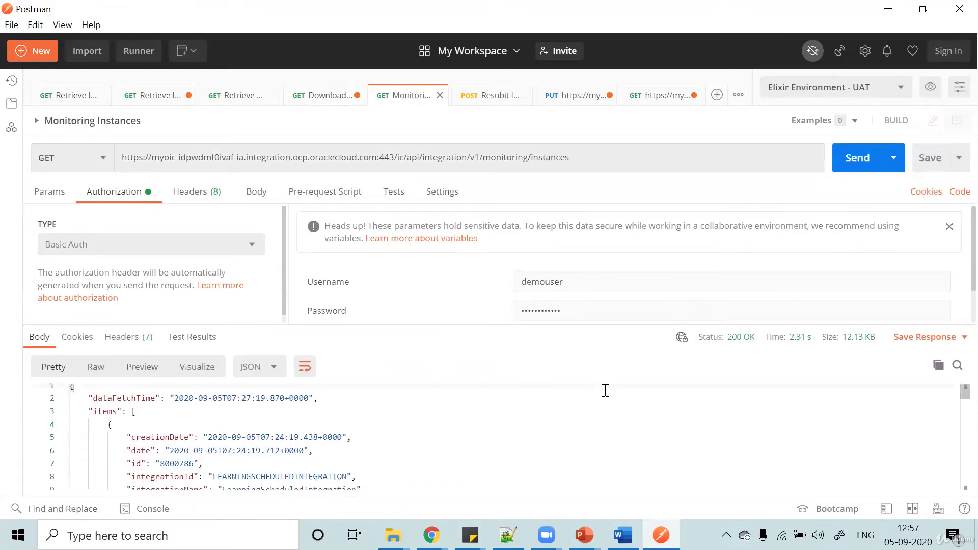
{"action": "double_click", "coordinate": [196, 476]}
{"action": "scroll", "coordinate": [196, 475], "scroll_direction": "down", "scroll_amount": 1}
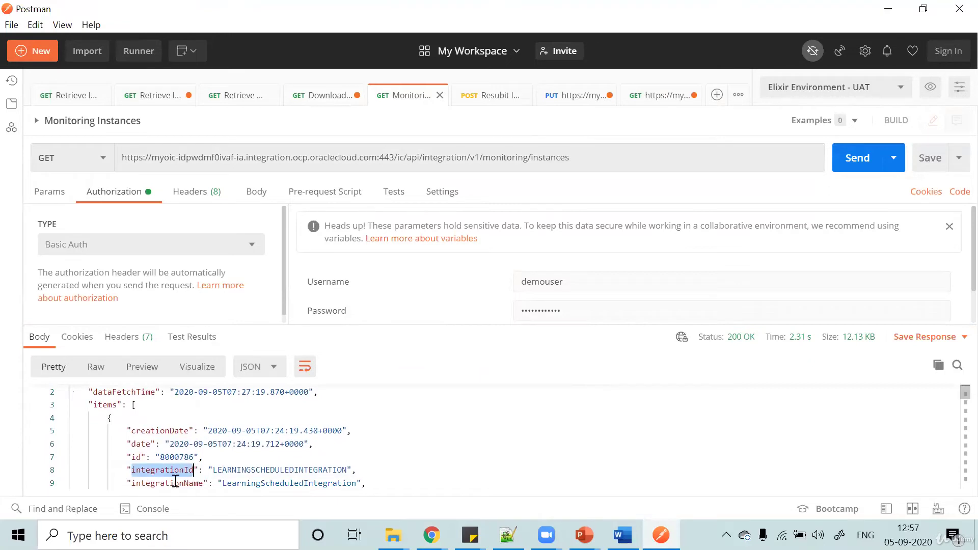
{"action": "left_click_drag", "start_coordinate": [183, 484], "coordinate": [175, 471]}
{"action": "left_click", "coordinate": [294, 431]}
{"action": "scroll", "coordinate": [272, 431], "scroll_direction": "up", "scroll_amount": 5}
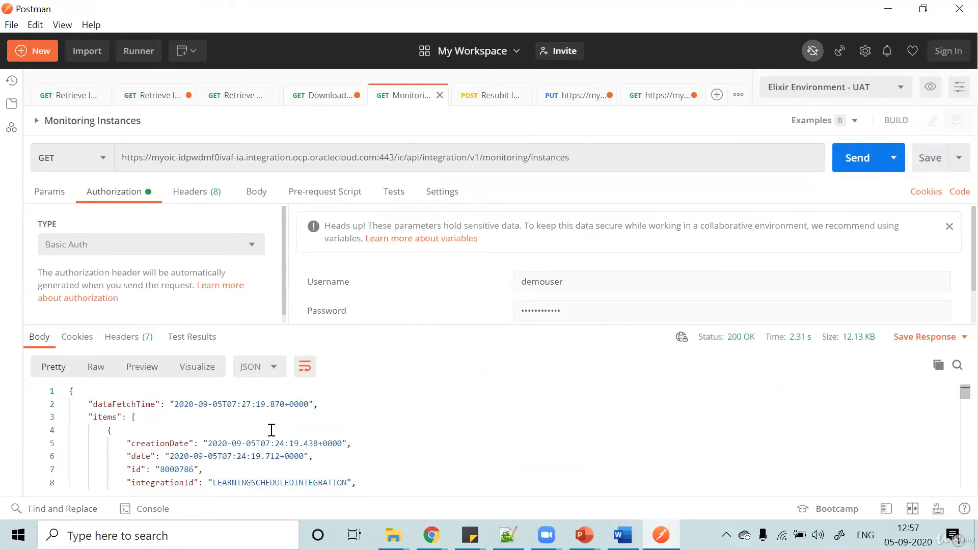
{"action": "double_click", "coordinate": [147, 443]}
{"action": "double_click", "coordinate": [140, 461]}
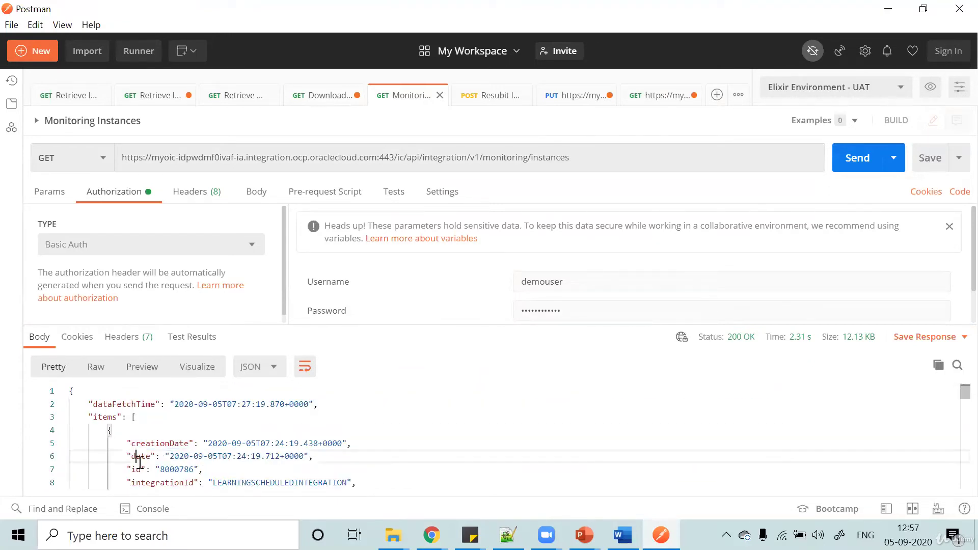
{"action": "double_click", "coordinate": [135, 470]}
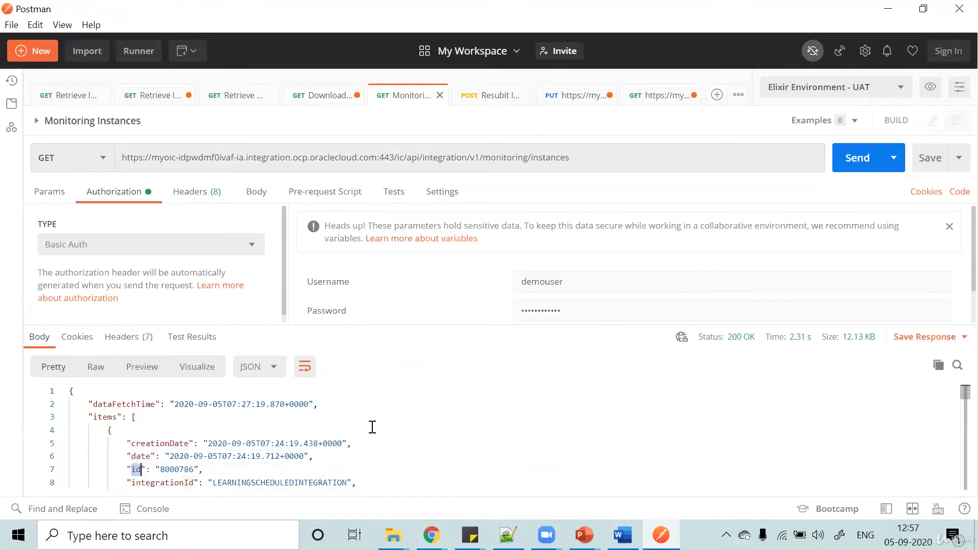
Examine the first instance's integrationVersion, status and tracking variables further down in the response body
{"action": "scroll", "coordinate": [373, 427], "scroll_direction": "down", "scroll_amount": 3}
{"action": "double_click", "coordinate": [194, 413]}
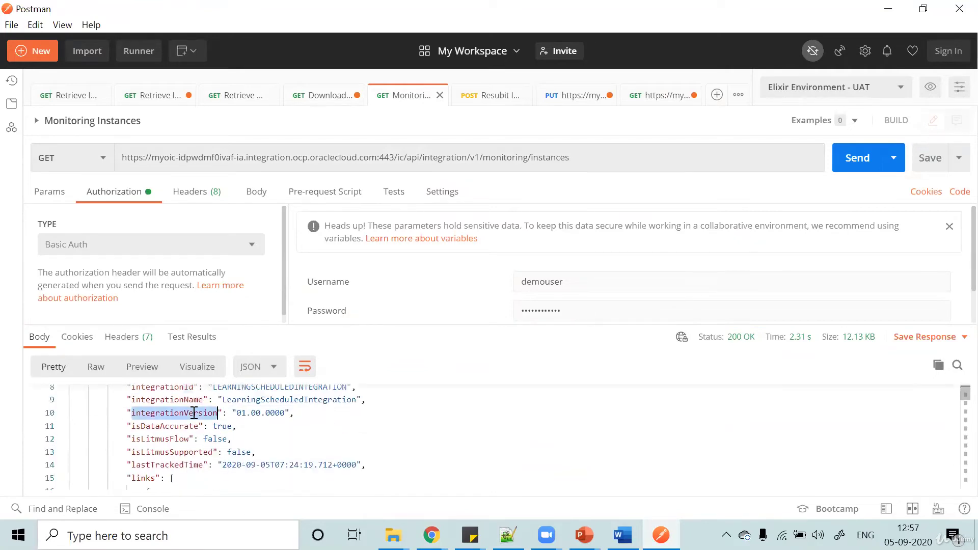
{"action": "scroll", "coordinate": [194, 413], "scroll_direction": "down", "scroll_amount": 6}
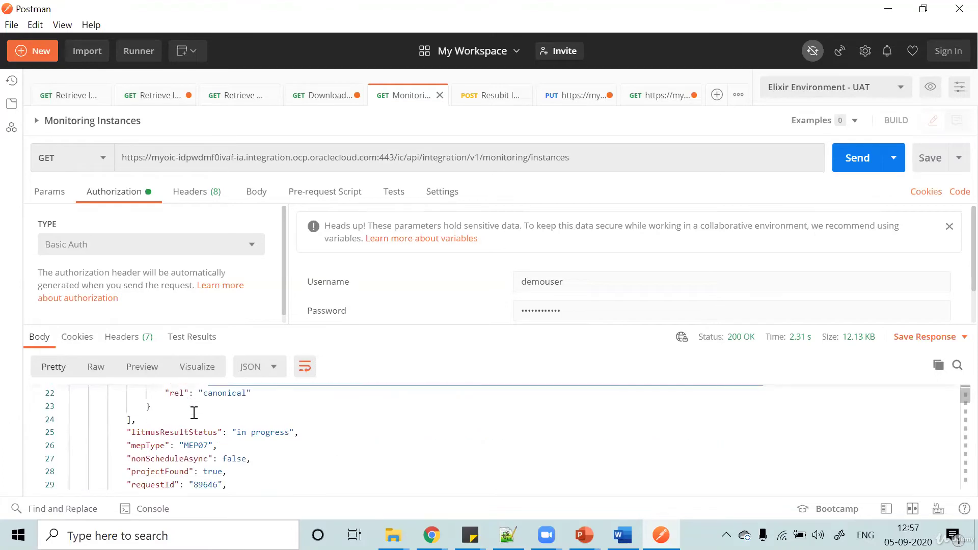
{"action": "scroll", "coordinate": [194, 413], "scroll_direction": "down", "scroll_amount": 1}
{"action": "double_click", "coordinate": [205, 470]}
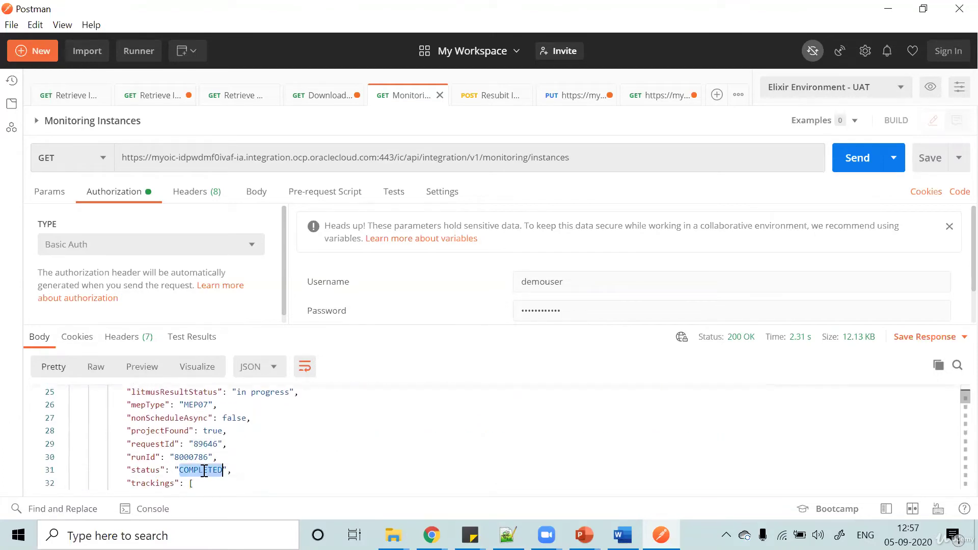
{"action": "scroll", "coordinate": [204, 470], "scroll_direction": "down", "scroll_amount": 6}
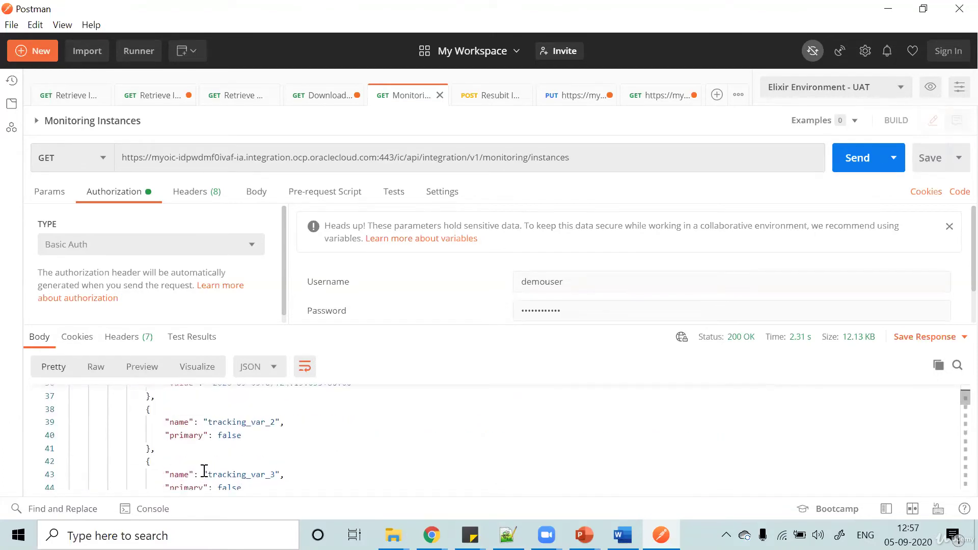
Review the links, status and trackings entries of the first two instances in the unfiltered response body
{"action": "scroll", "coordinate": [204, 471], "scroll_direction": "down", "scroll_amount": 7}
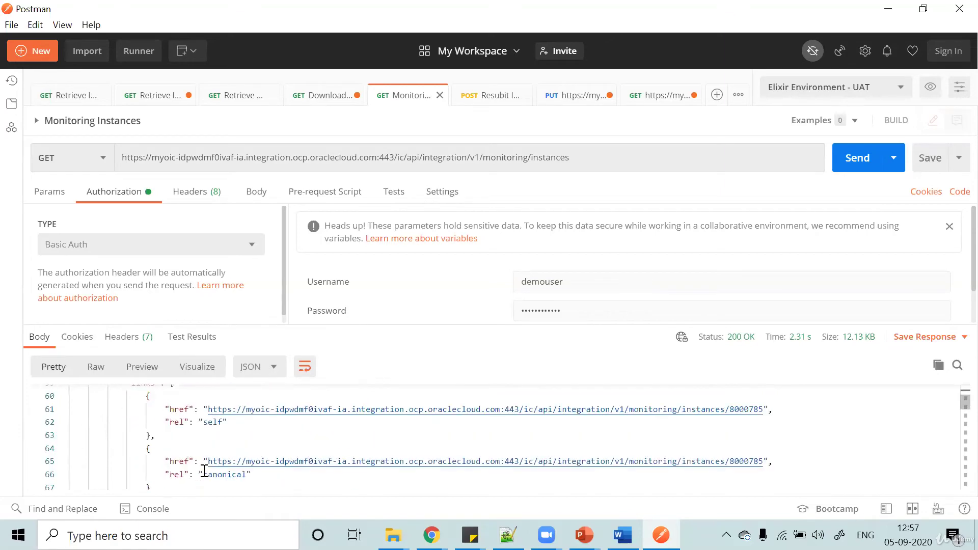
{"action": "scroll", "coordinate": [205, 471], "scroll_direction": "down", "scroll_amount": 5}
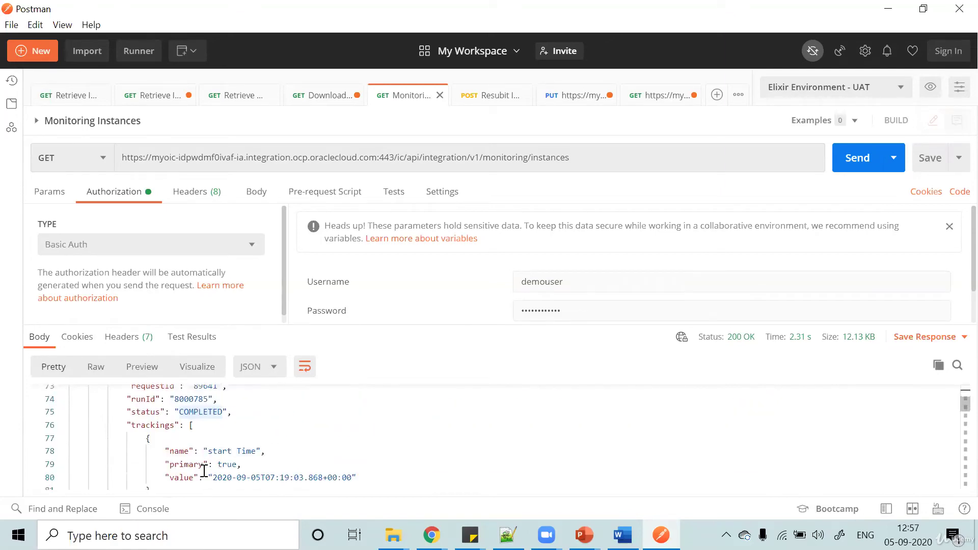
{"action": "scroll", "coordinate": [204, 471], "scroll_direction": "down", "scroll_amount": 6}
{"action": "scroll", "coordinate": [204, 470], "scroll_direction": "up", "scroll_amount": 20}
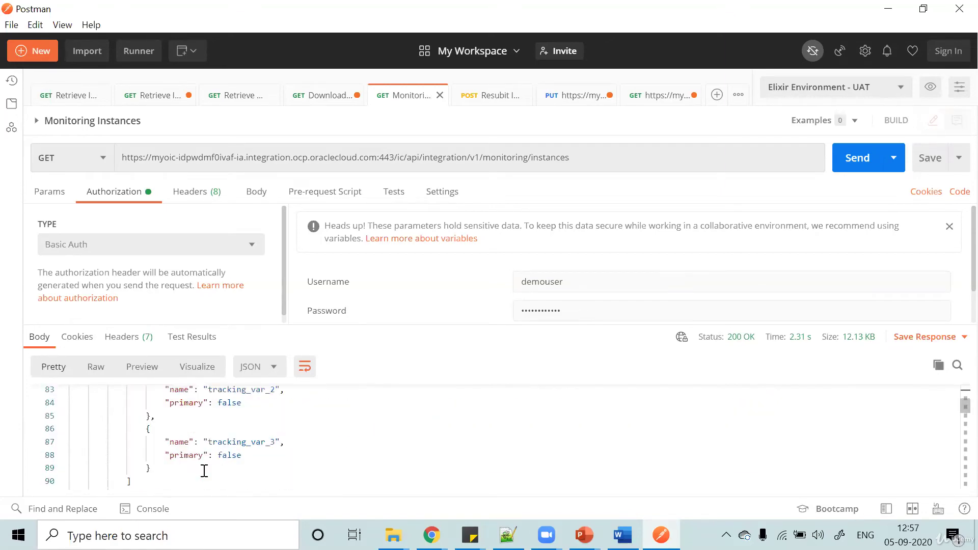
{"action": "scroll", "coordinate": [204, 470], "scroll_direction": "down", "scroll_amount": 6}
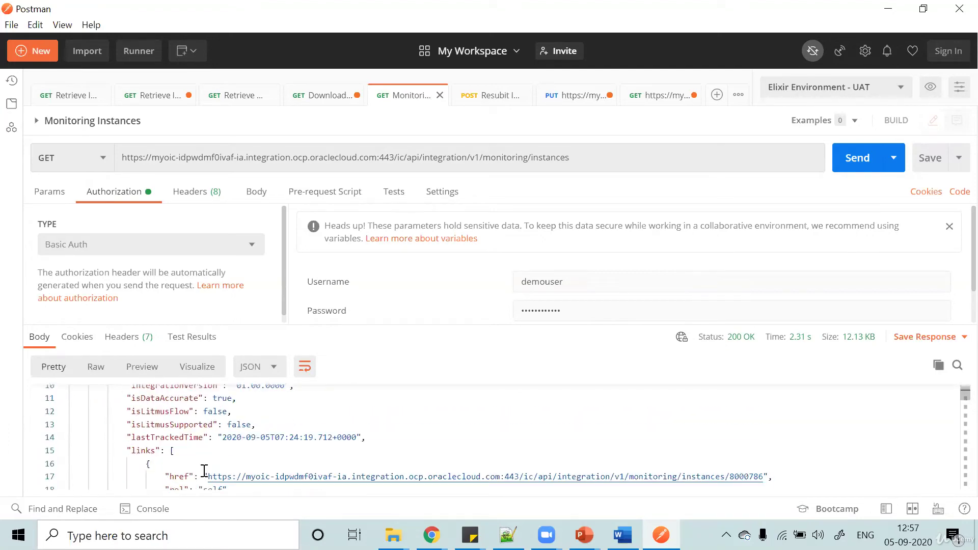
{"action": "scroll", "coordinate": [204, 470], "scroll_direction": "down", "scroll_amount": 6}
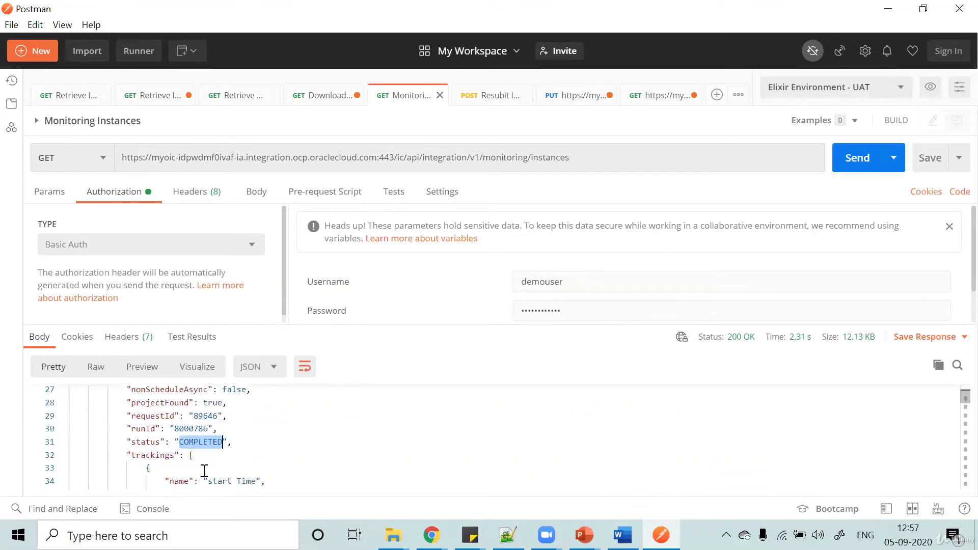
{"action": "scroll", "coordinate": [204, 471], "scroll_direction": "down", "scroll_amount": 2}
{"action": "scroll", "coordinate": [204, 471], "scroll_direction": "up", "scroll_amount": 15}
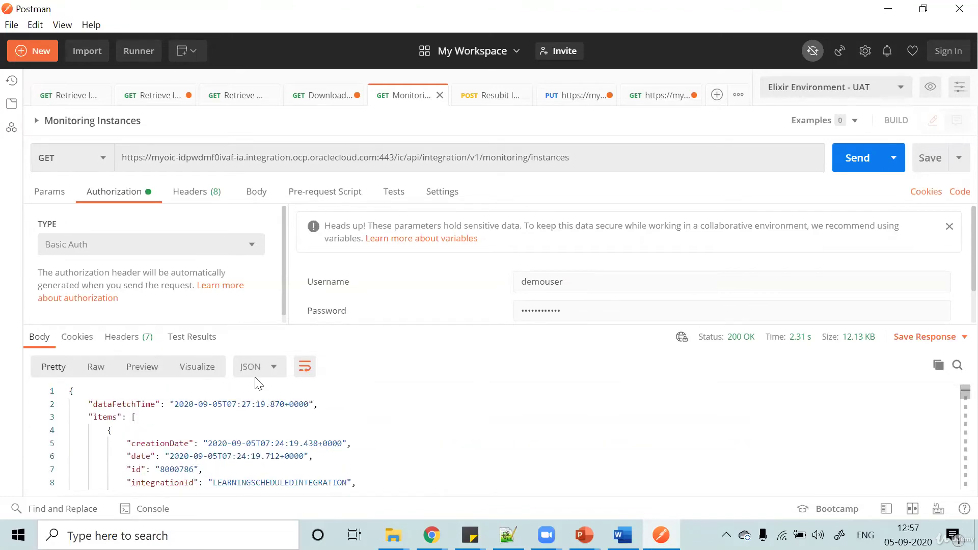
Switch to the Oracle REST API documentation in Chrome and examine the status filter and its valid values under the q parameter
{"action": "left_click", "coordinate": [432, 535]}
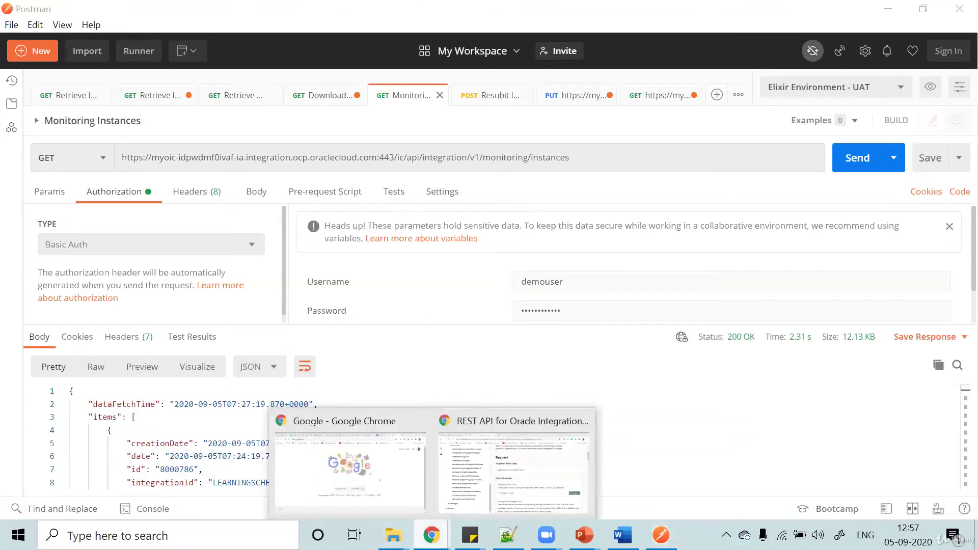
{"action": "left_click", "coordinate": [538, 471]}
{"action": "scroll", "coordinate": [602, 358], "scroll_direction": "down", "scroll_amount": 3}
{"action": "scroll", "coordinate": [602, 358], "scroll_direction": "down", "scroll_amount": 6}
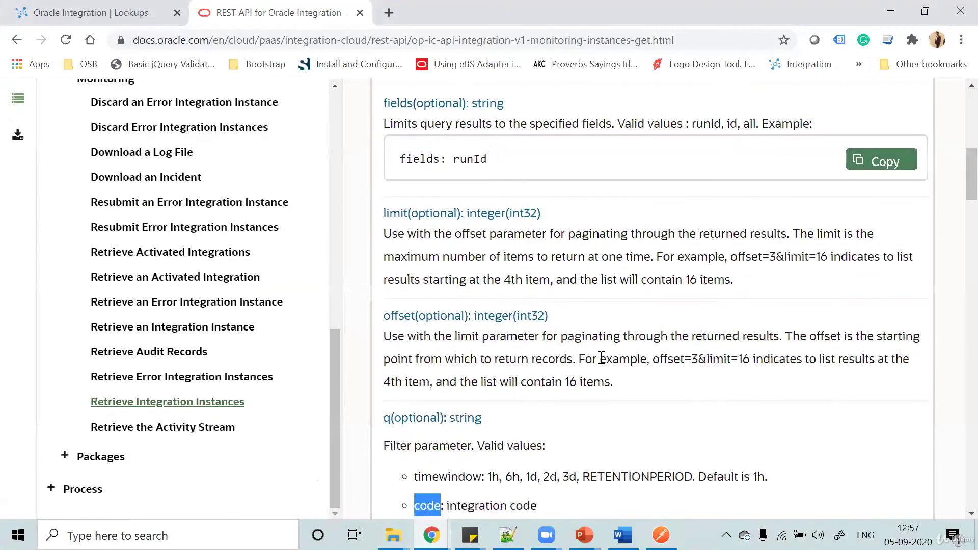
{"action": "scroll", "coordinate": [601, 356], "scroll_direction": "down", "scroll_amount": 3}
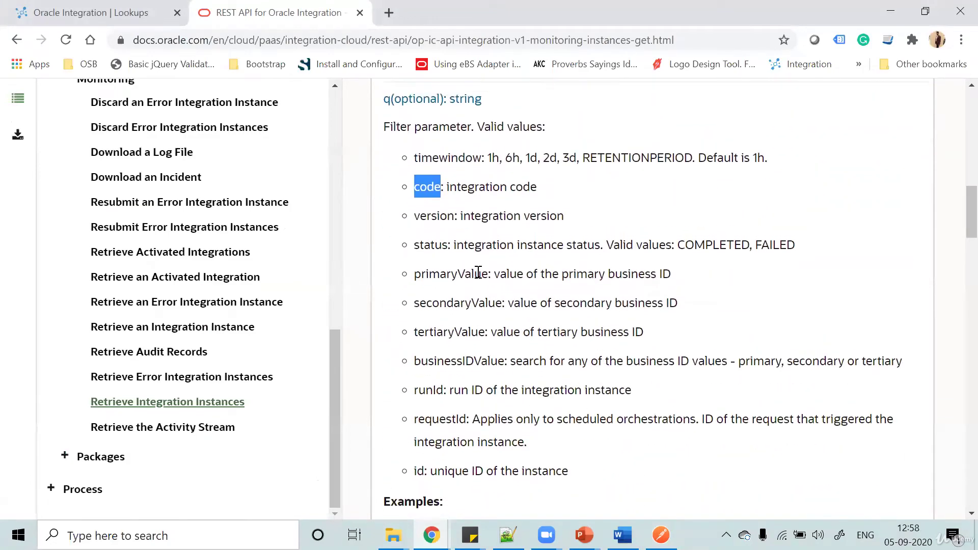
{"action": "double_click", "coordinate": [432, 250]}
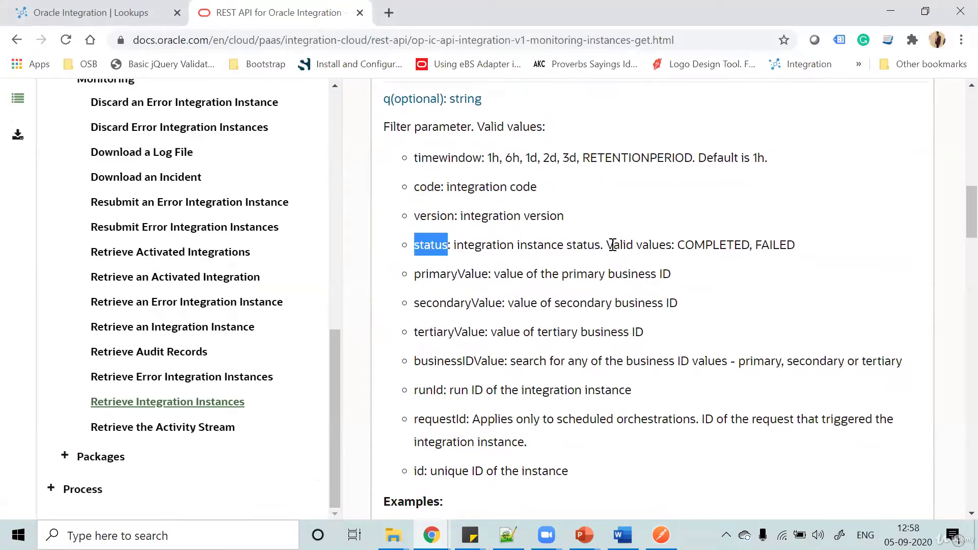
{"action": "double_click", "coordinate": [774, 246]}
{"action": "left_click", "coordinate": [731, 263]}
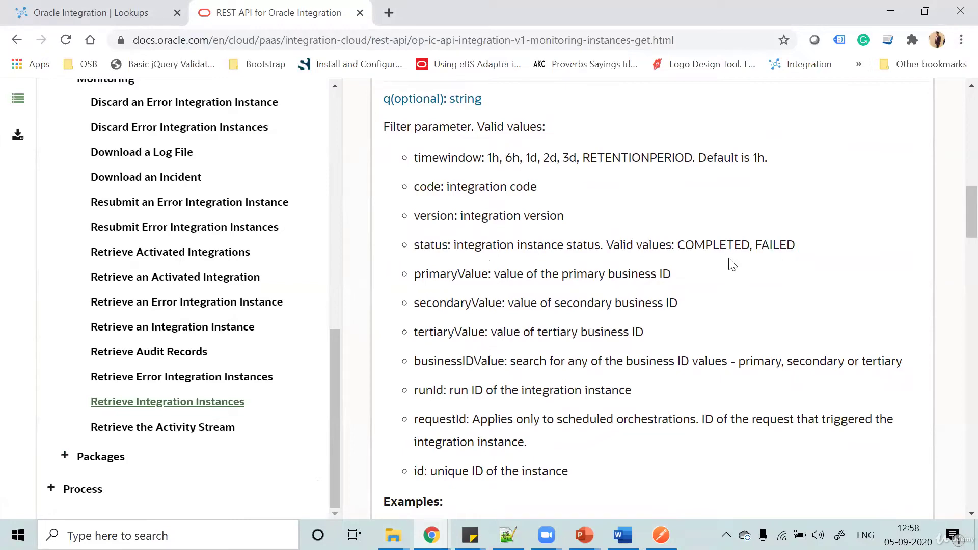
Switch to Postman and append the query ?q={status:'FAILED',timewindow:'3d'} to the Monitoring Instances URL
{"action": "key", "text": "alt+Tab"}
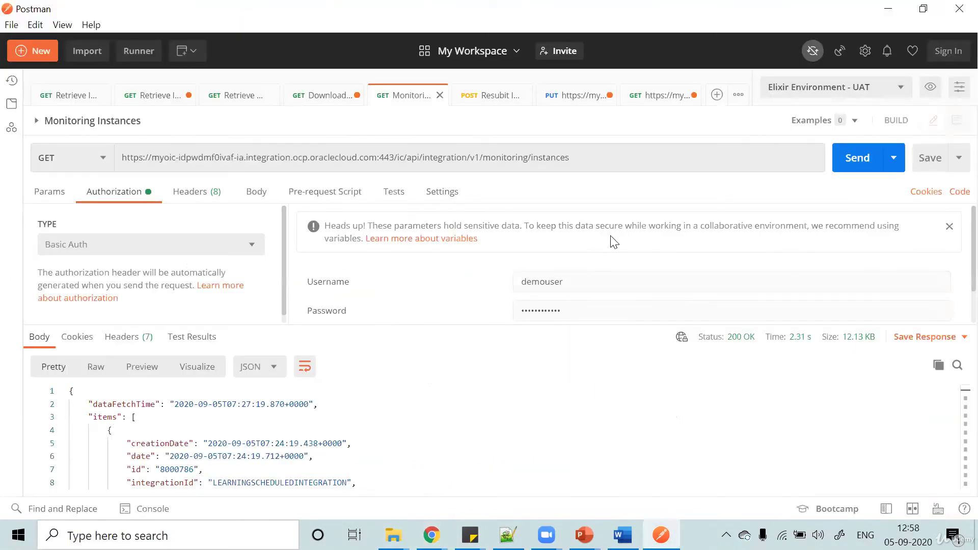
{"action": "double_click", "coordinate": [620, 160]}
{"action": "left_click", "coordinate": [620, 160]}
{"action": "type", "text": "?q={status:'FAILED',timewindow:'3d'}"}
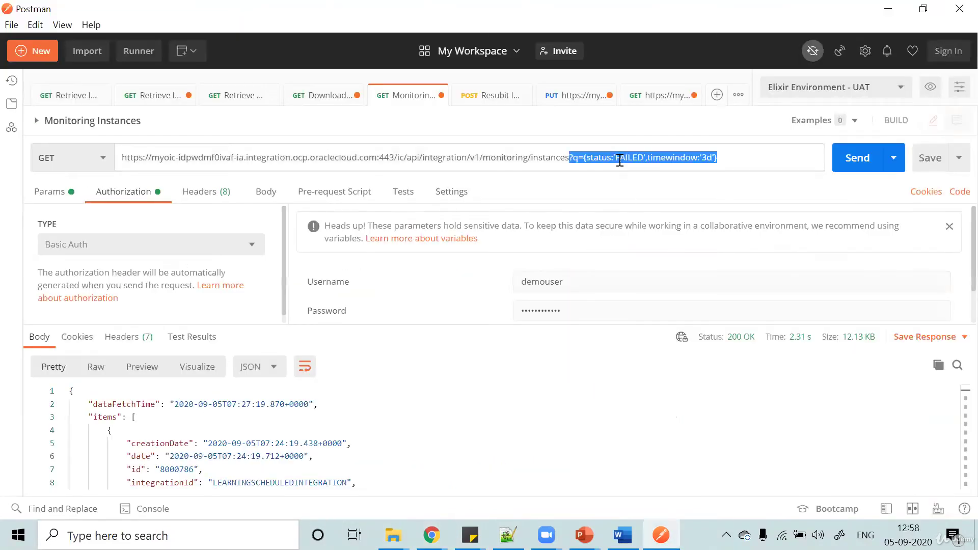
Check the status and timewindow conditions in the URL query and send the filtered GET request
{"action": "left_click", "coordinate": [606, 160]}
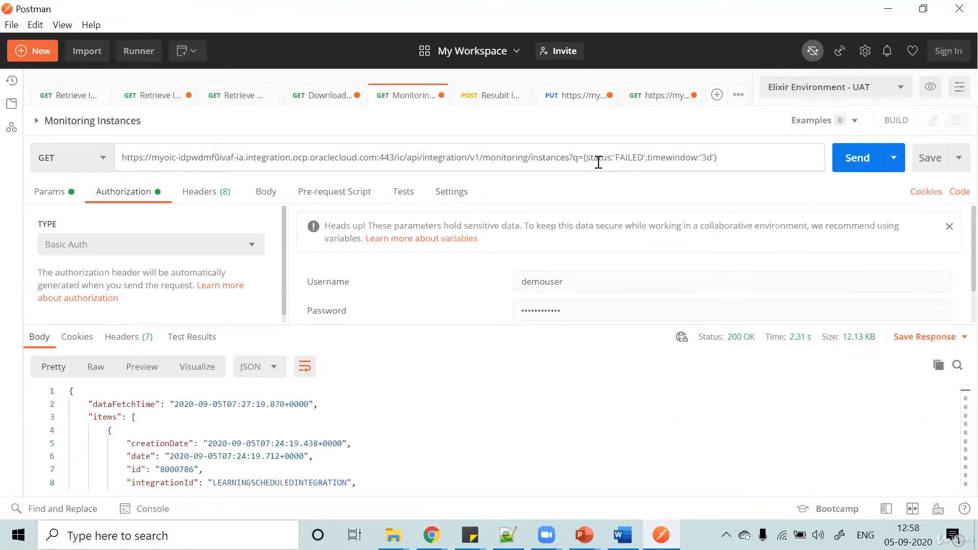
{"action": "double_click", "coordinate": [598, 160]}
{"action": "left_click", "coordinate": [597, 160]}
{"action": "double_click", "coordinate": [631, 159]}
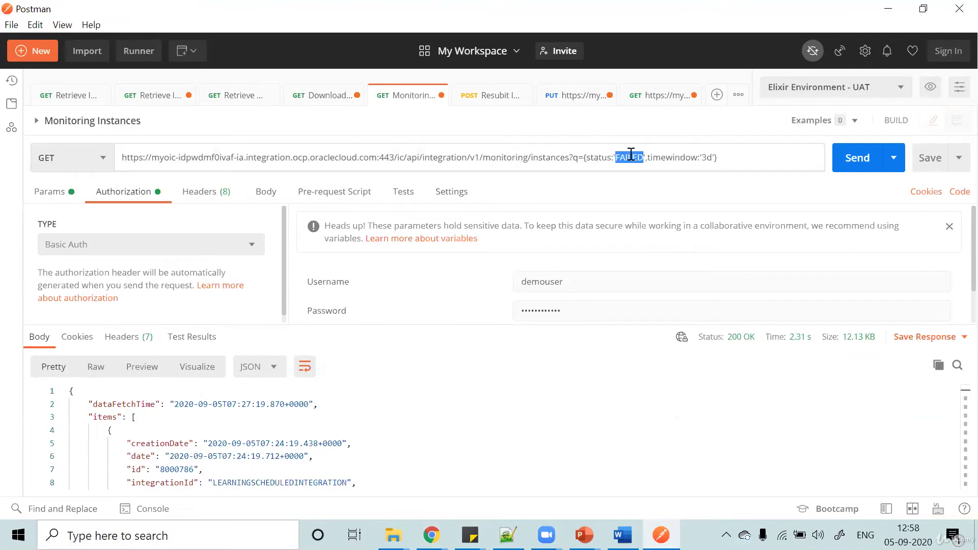
{"action": "left_click", "coordinate": [672, 159]}
{"action": "double_click", "coordinate": [671, 159]}
{"action": "double_click", "coordinate": [709, 157]}
{"action": "left_click", "coordinate": [857, 159]}
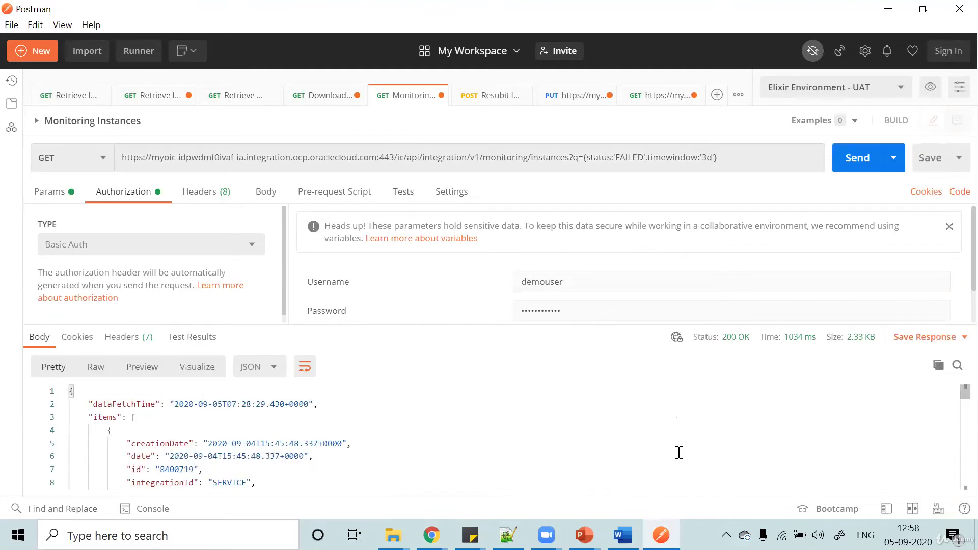
Examine the status field of each instance in the filtered response body
{"action": "scroll", "coordinate": [679, 452], "scroll_direction": "down", "scroll_amount": 4}
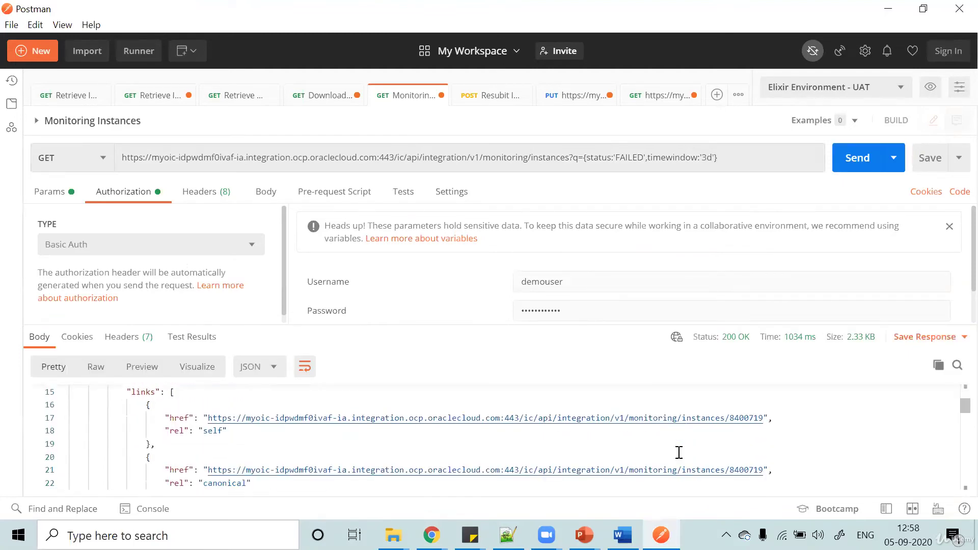
{"action": "scroll", "coordinate": [679, 452], "scroll_direction": "down", "scroll_amount": 2}
{"action": "scroll", "coordinate": [679, 452], "scroll_direction": "down", "scroll_amount": 1}
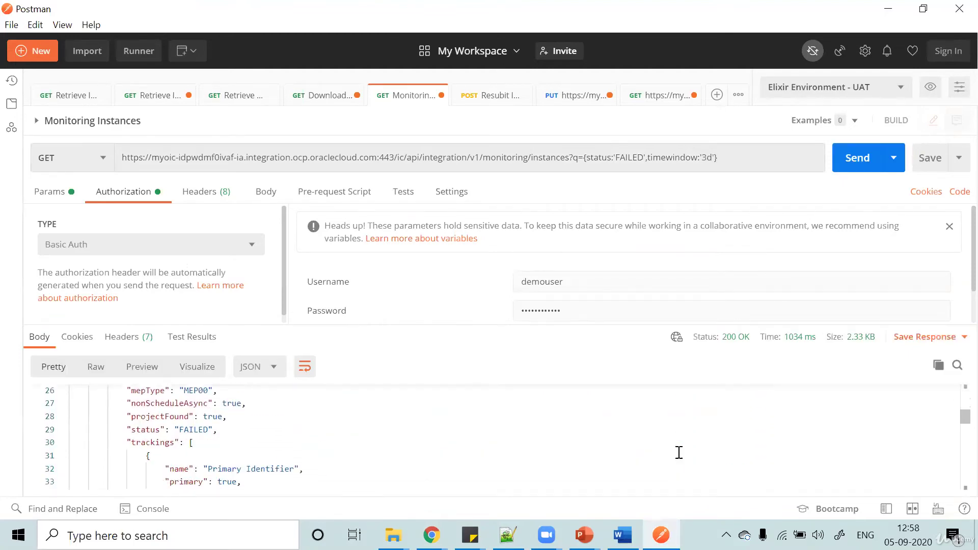
{"action": "double_click", "coordinate": [198, 430]}
{"action": "scroll", "coordinate": [420, 432], "scroll_direction": "down", "scroll_amount": 7}
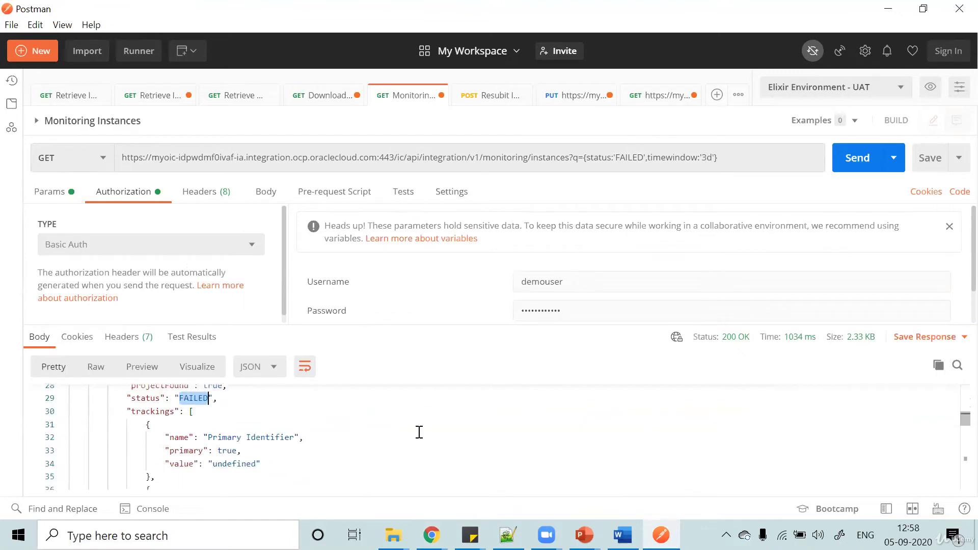
{"action": "scroll", "coordinate": [420, 432], "scroll_direction": "down", "scroll_amount": 6}
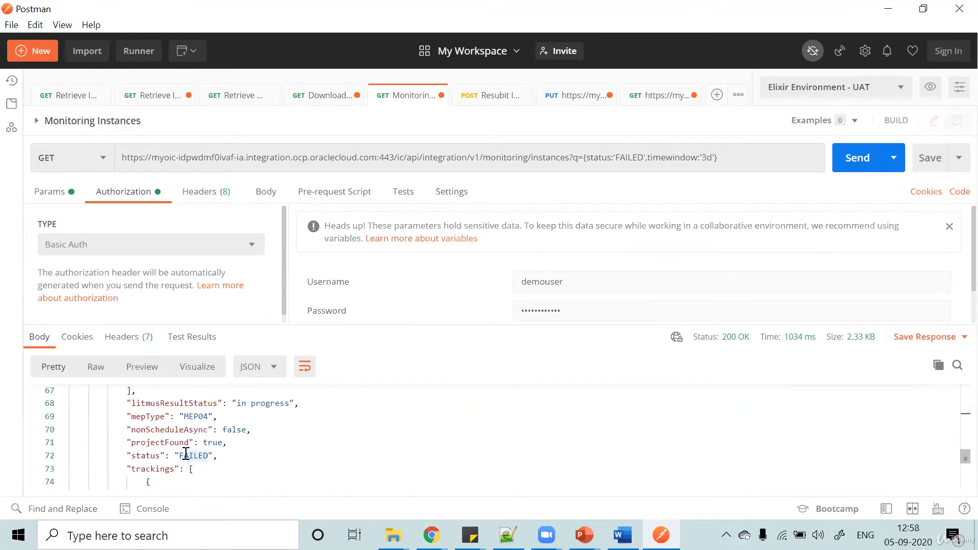
{"action": "double_click", "coordinate": [195, 455]}
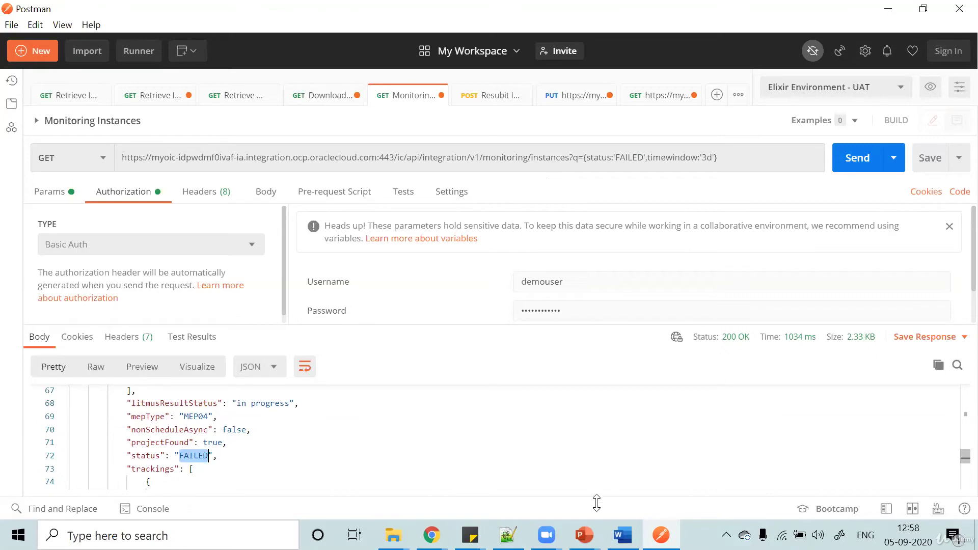
Switch to the documentation in Chrome, open Resubmit Error Integration Instances under Monitoring and examine its endpoint path and description
{"action": "left_click", "coordinate": [432, 535]}
{"action": "left_click", "coordinate": [541, 467]}
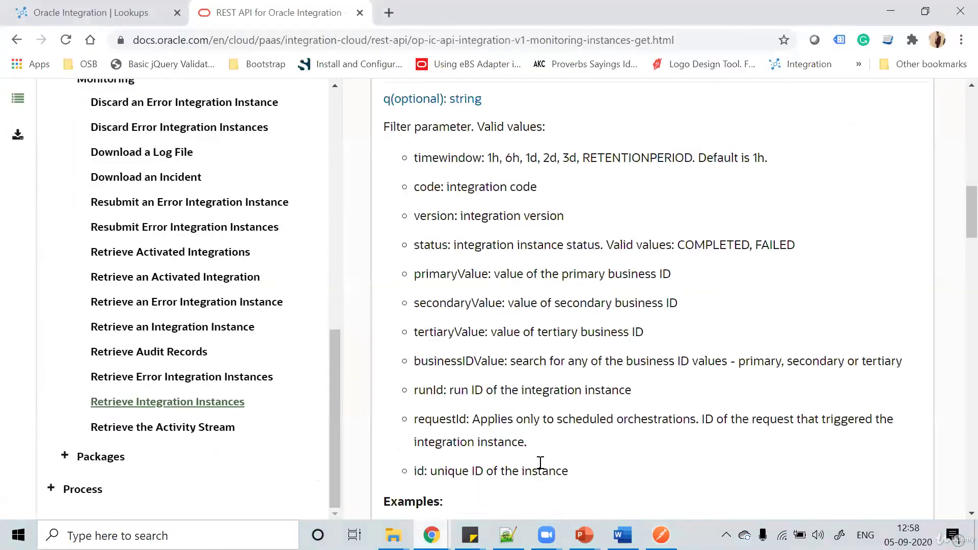
{"action": "scroll", "coordinate": [221, 278], "scroll_direction": "up", "scroll_amount": 1}
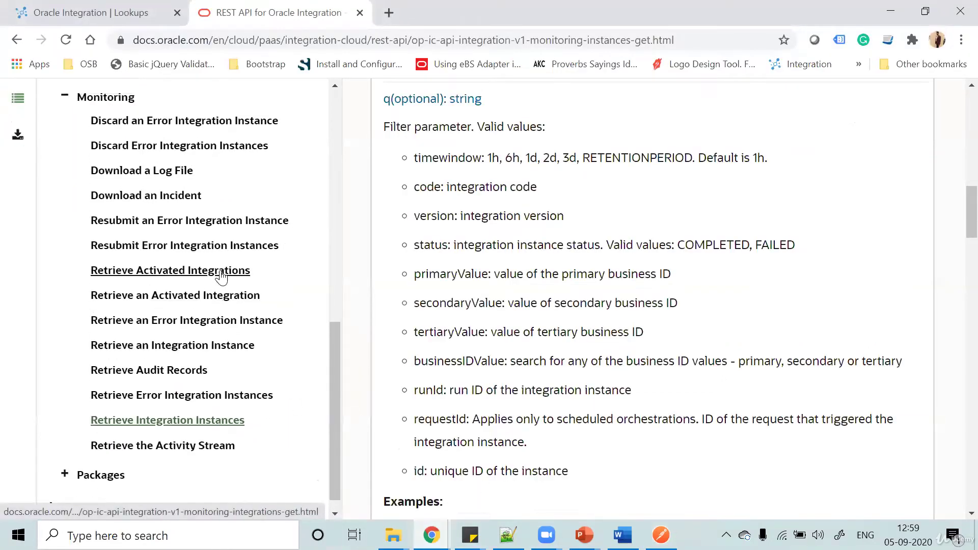
{"action": "scroll", "coordinate": [220, 276], "scroll_direction": "up", "scroll_amount": 1}
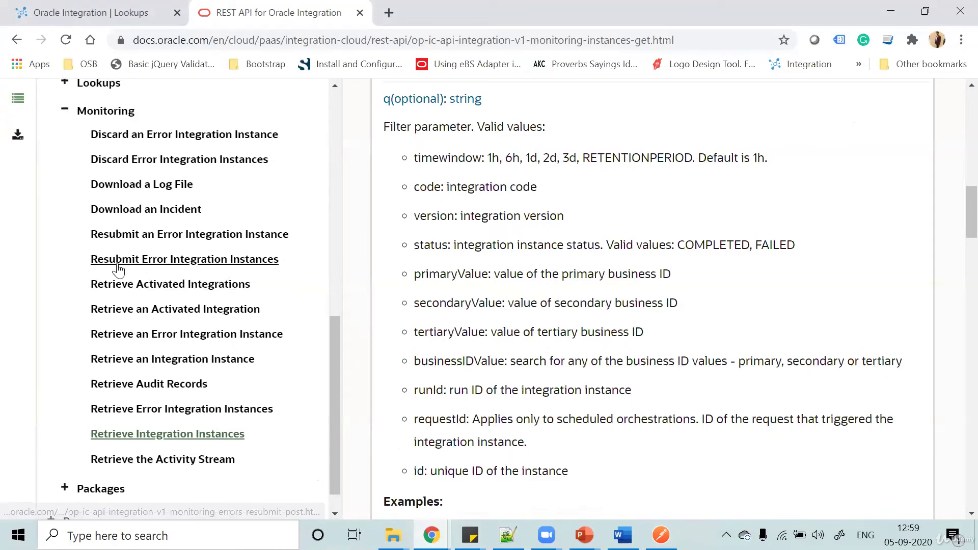
{"action": "left_click", "coordinate": [183, 262]}
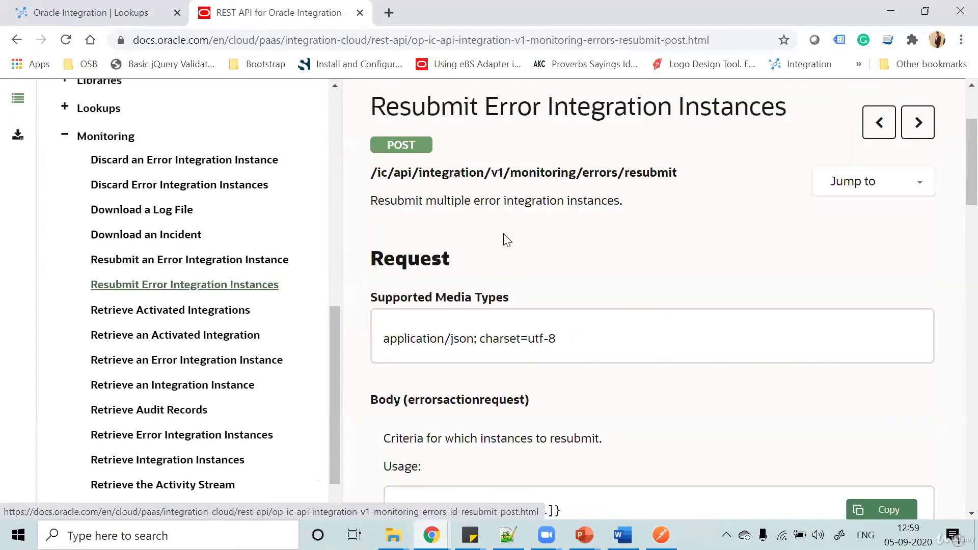
{"action": "double_click", "coordinate": [445, 174]}
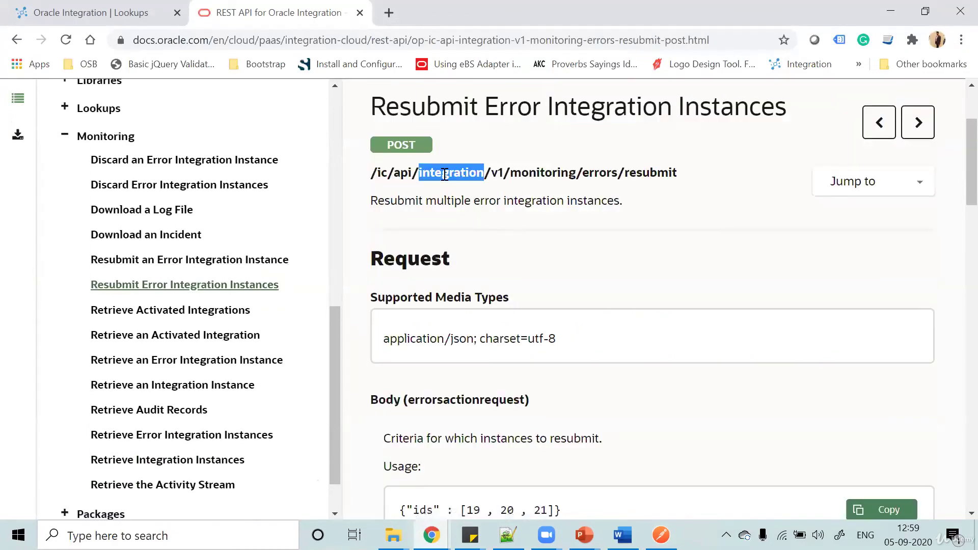
{"action": "double_click", "coordinate": [610, 172]}
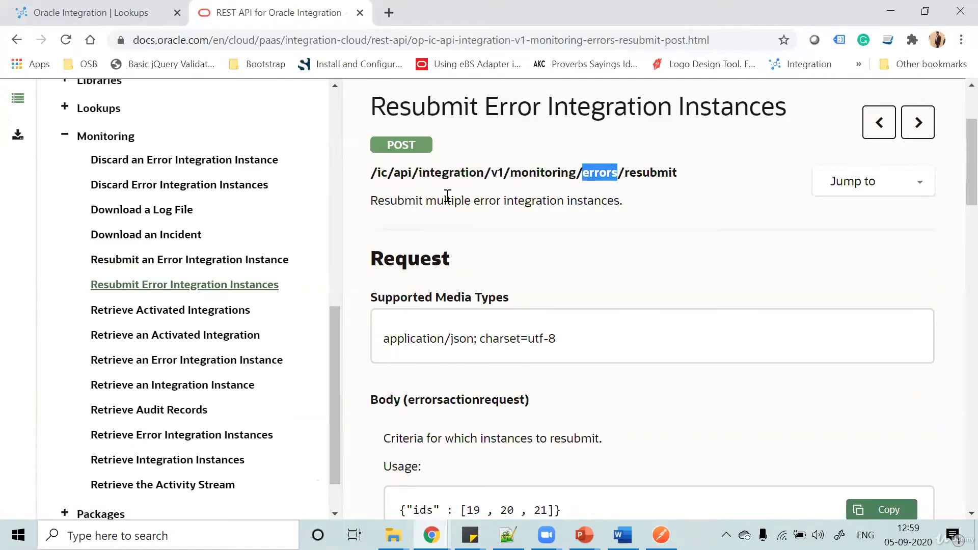
{"action": "double_click", "coordinate": [430, 201]}
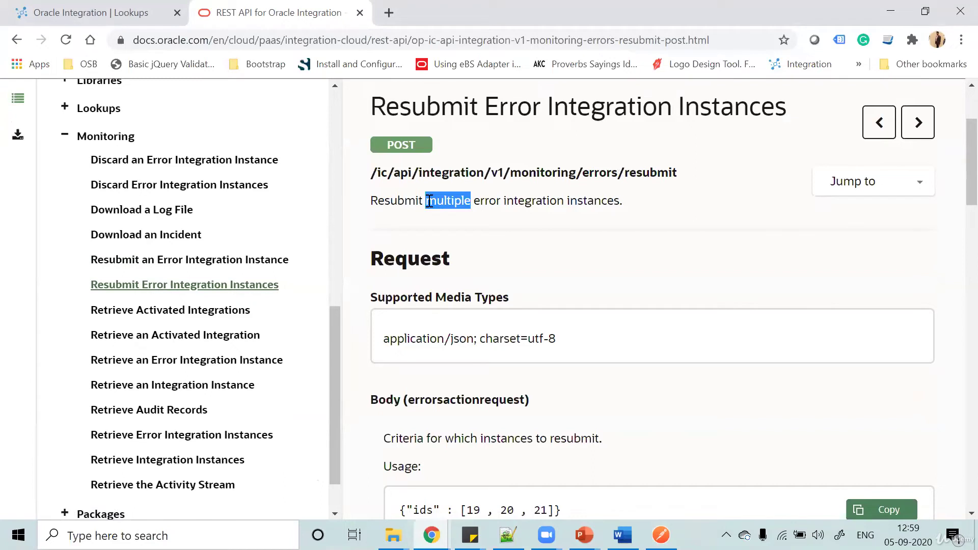
Open the Resubmit an Error Integration Instance page and examine the {id} parameter in its endpoint path
{"action": "left_click", "coordinate": [204, 260]}
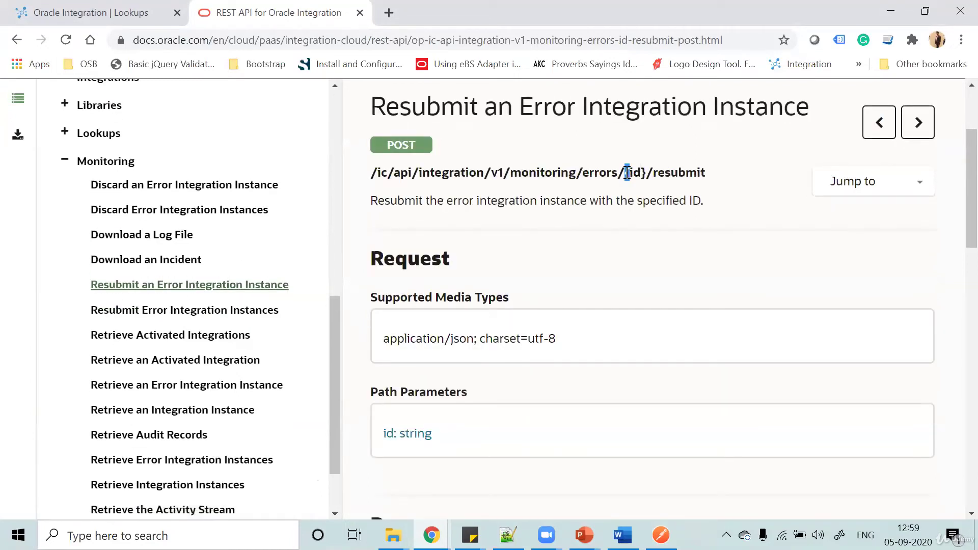
{"action": "triple_click", "coordinate": [561, 172]}
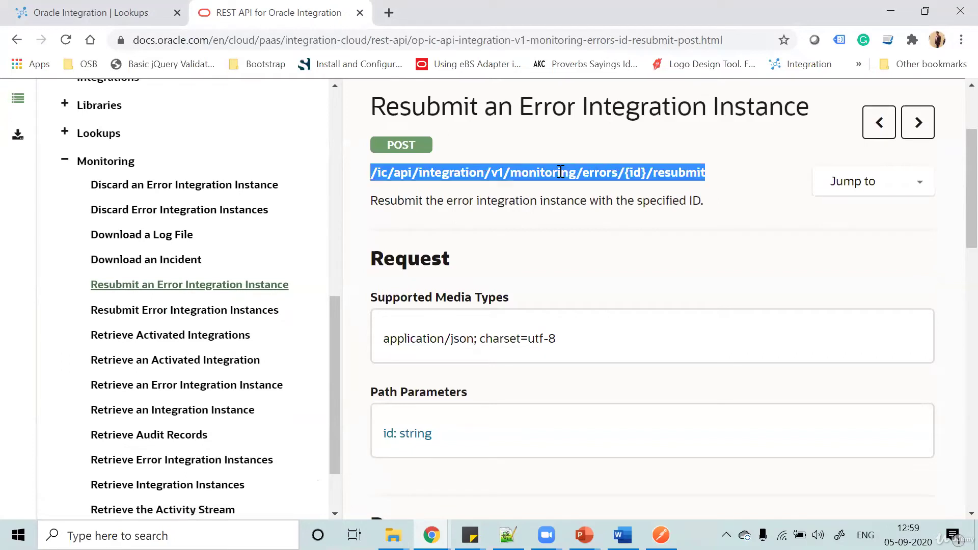
{"action": "left_click", "coordinate": [637, 173]}
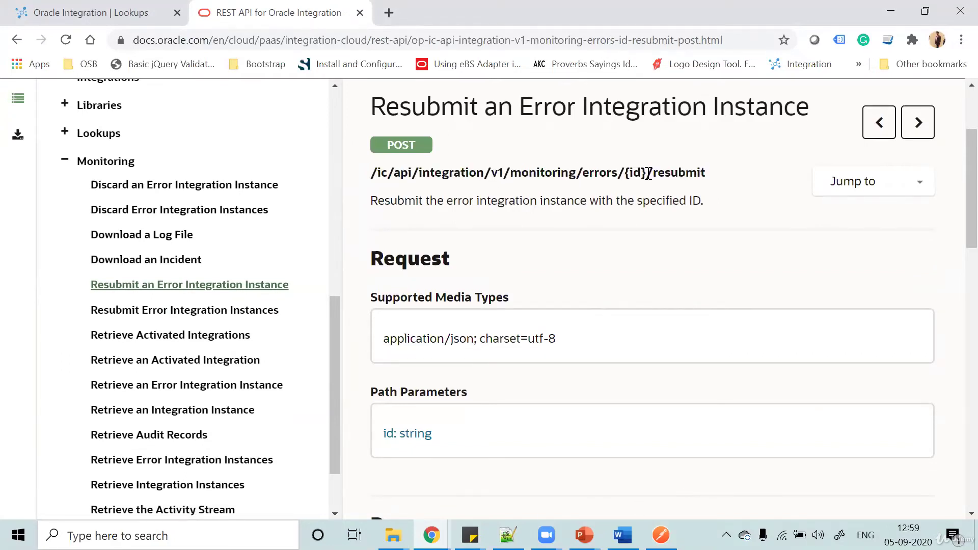
{"action": "left_click_drag", "start_coordinate": [646, 173], "coordinate": [625, 173]}
Switch to Postman and select the id value of the first failed instance in the response body
{"action": "left_click", "coordinate": [661, 535]}
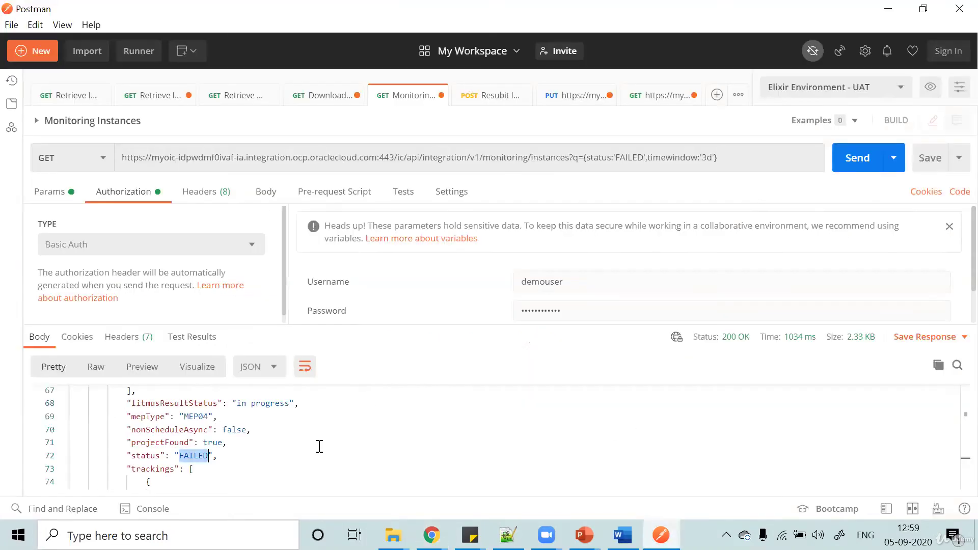
{"action": "scroll", "coordinate": [320, 446], "scroll_direction": "up", "scroll_amount": 15}
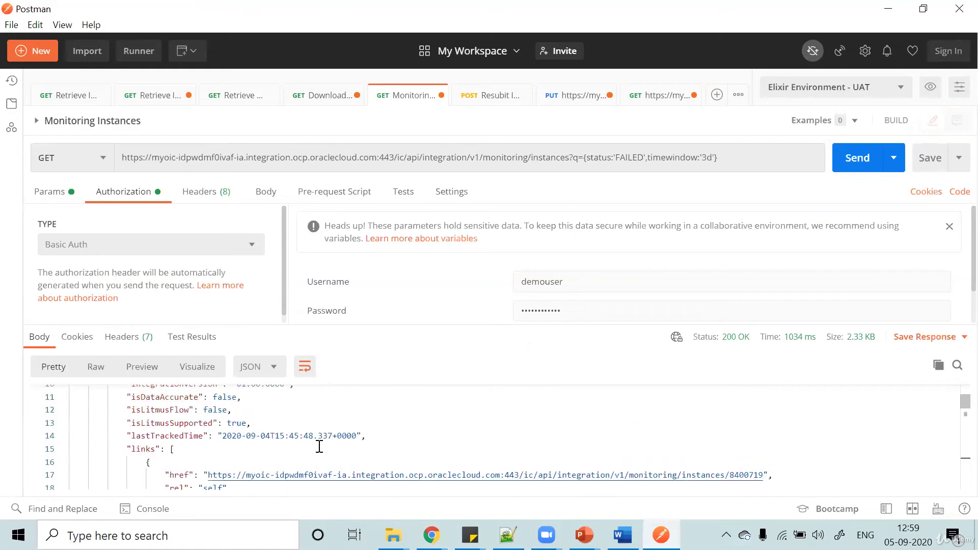
{"action": "scroll", "coordinate": [319, 447], "scroll_direction": "up", "scroll_amount": 3}
{"action": "scroll", "coordinate": [319, 446], "scroll_direction": "down", "scroll_amount": 1}
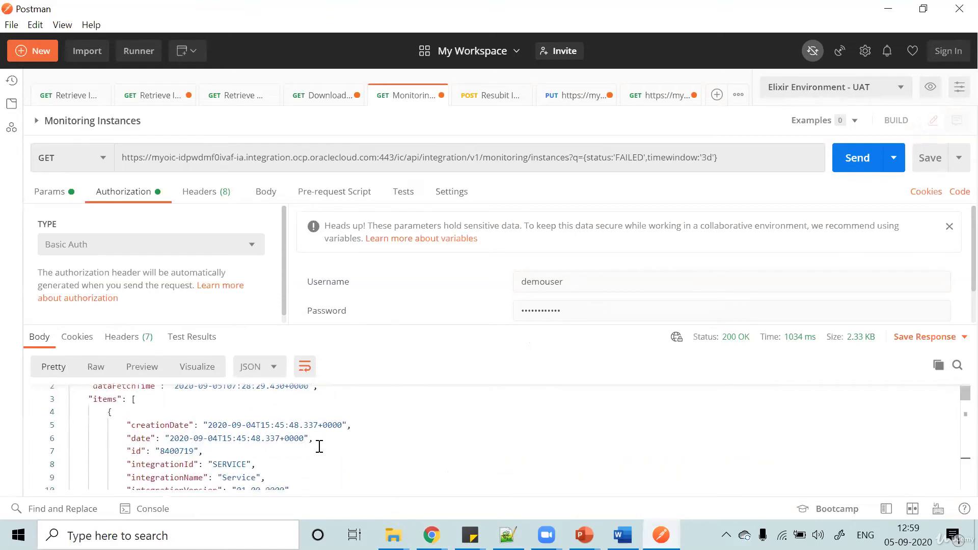
{"action": "double_click", "coordinate": [164, 448]}
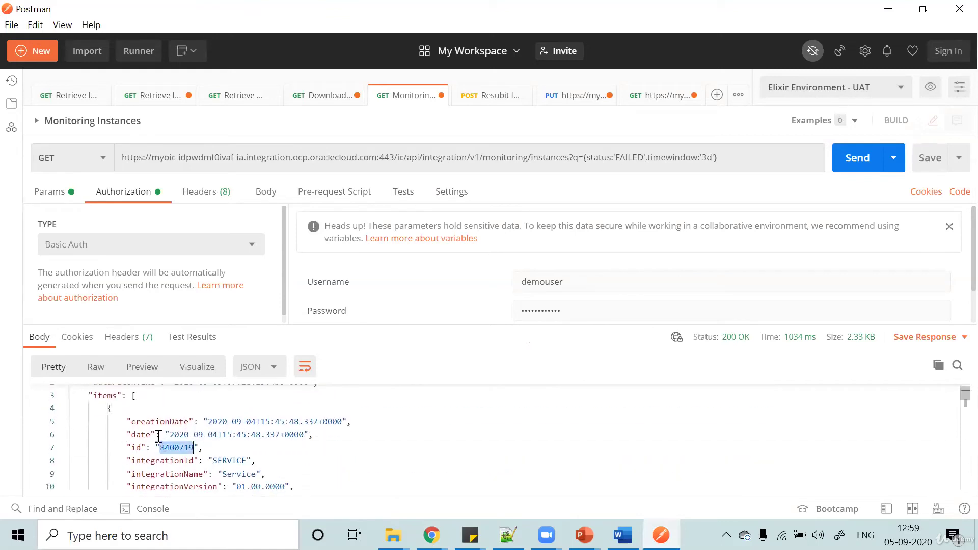
Open the Resubit Itegration Instance request and examine the instance id and resubmit segment in its URL and the existing response
{"action": "left_click", "coordinate": [475, 102]}
{"action": "left_click", "coordinate": [572, 159], "text": "shift"}
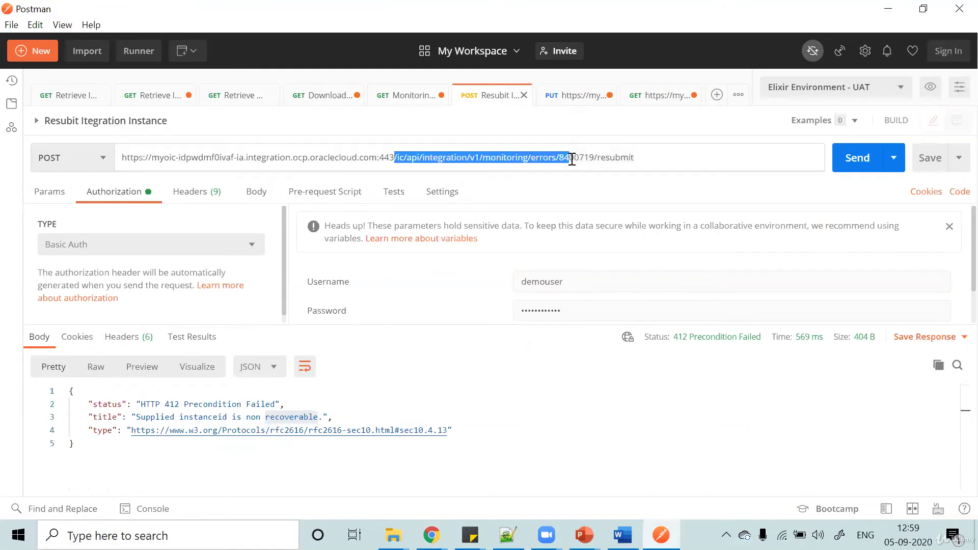
{"action": "double_click", "coordinate": [581, 158]}
{"action": "double_click", "coordinate": [614, 158]}
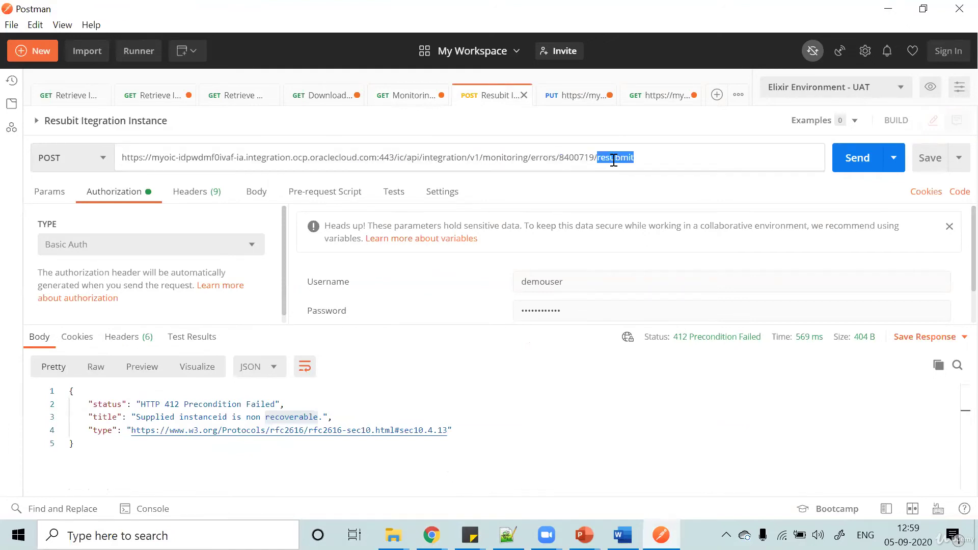
{"action": "left_click", "coordinate": [547, 159]}
{"action": "mouse_move", "coordinate": [704, 338]}
{"action": "double_click", "coordinate": [287, 417]}
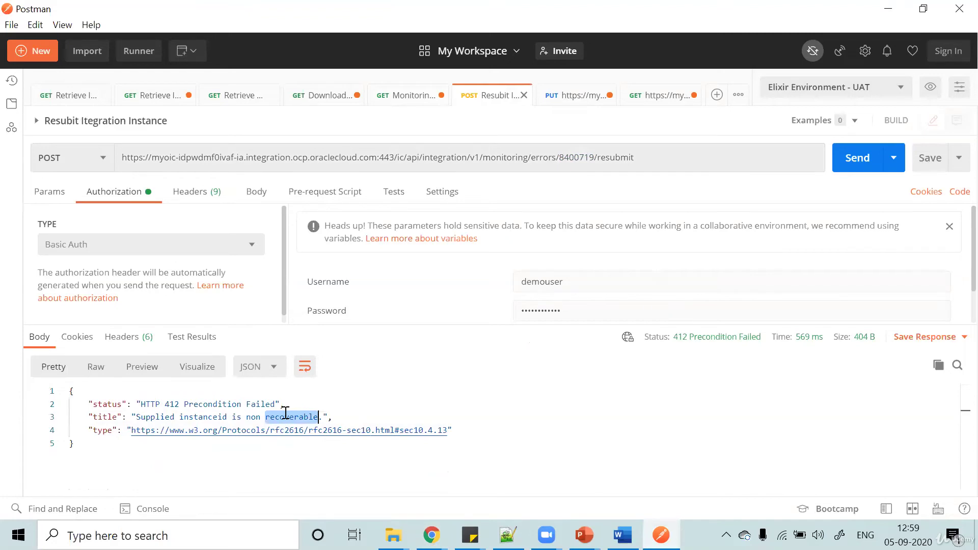
Send the POST resubmit request for the failed instance and examine the title field of the response
{"action": "left_click", "coordinate": [848, 160]}
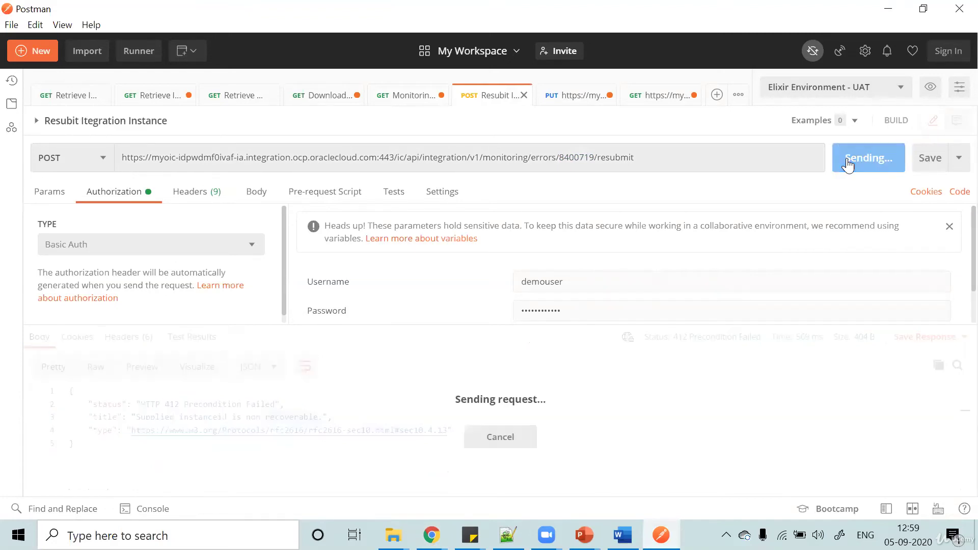
{"action": "double_click", "coordinate": [578, 159]}
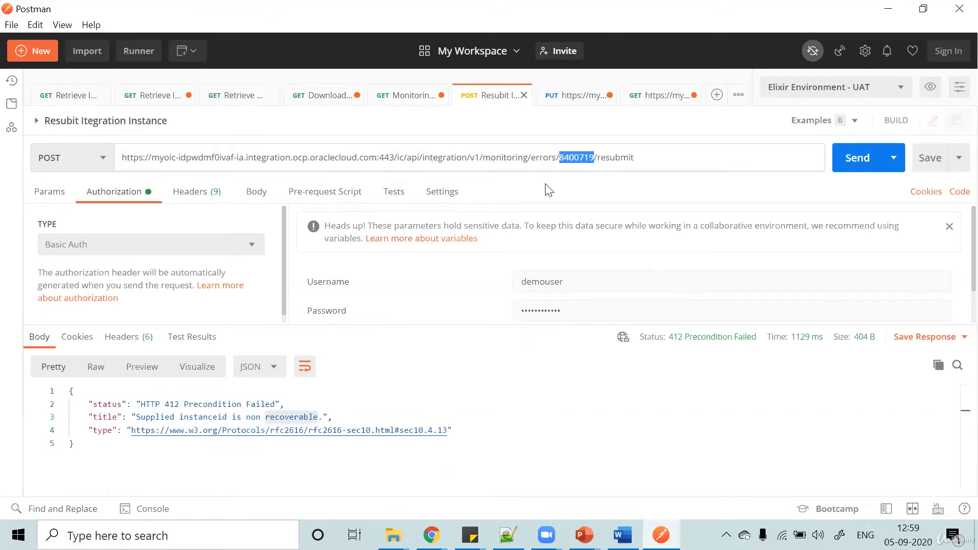
{"action": "double_click", "coordinate": [253, 417]}
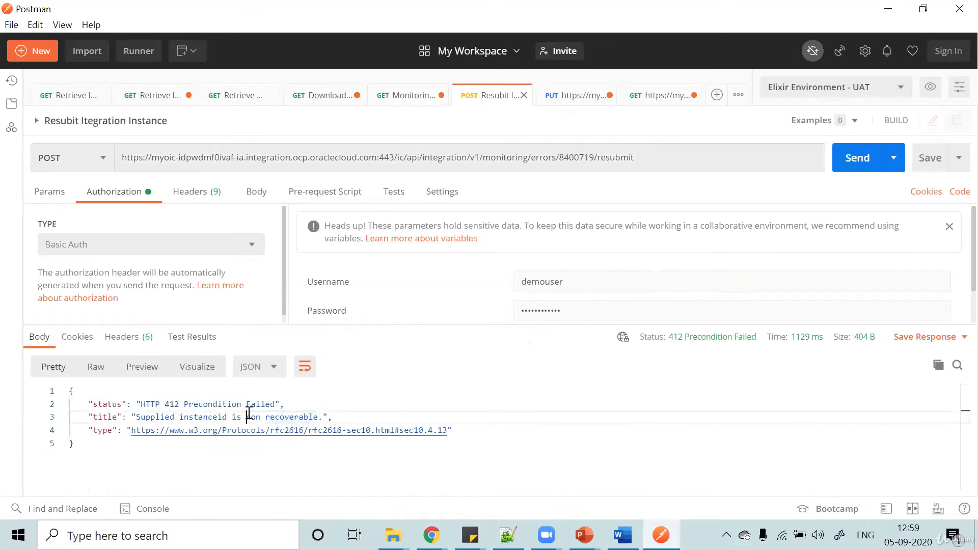
{"action": "left_click", "coordinate": [662, 452]}
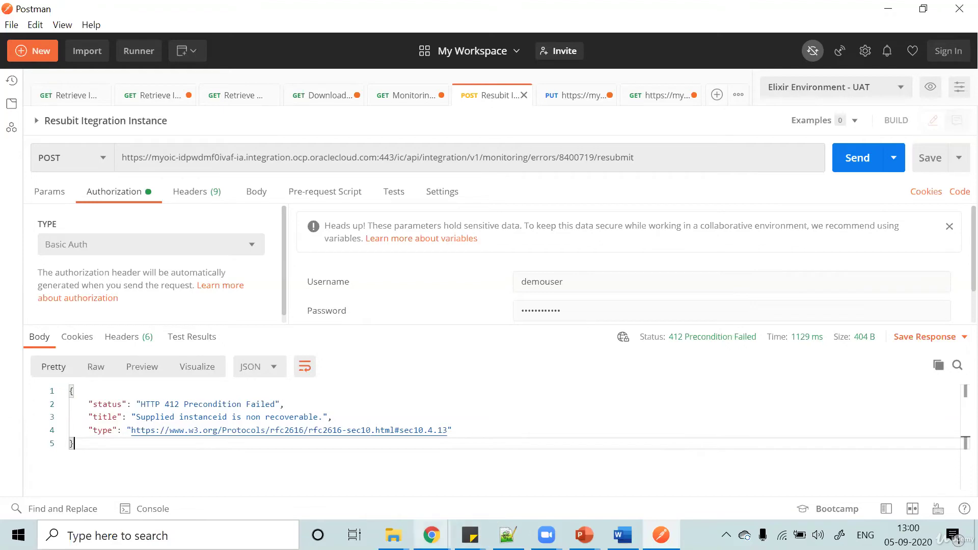
Switch to the REST API documentation in Chrome, collapse Monitoring, expand Lookups and open the Update a Lookup page
{"action": "mouse_move", "coordinate": [431, 535]}
{"action": "left_click", "coordinate": [541, 486]}
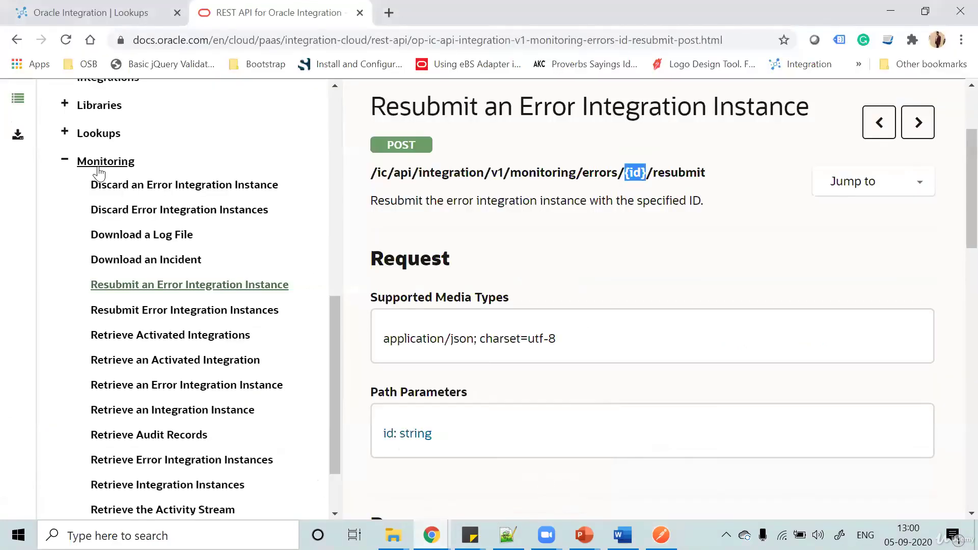
{"action": "left_click", "coordinate": [64, 161]}
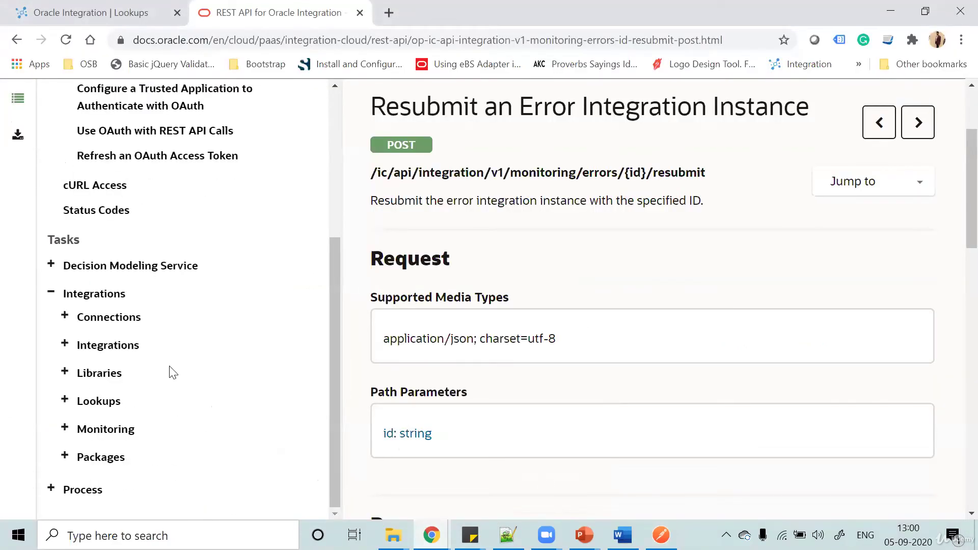
{"action": "left_click", "coordinate": [67, 402]}
{"action": "scroll", "coordinate": [284, 295], "scroll_direction": "down", "scroll_amount": 3}
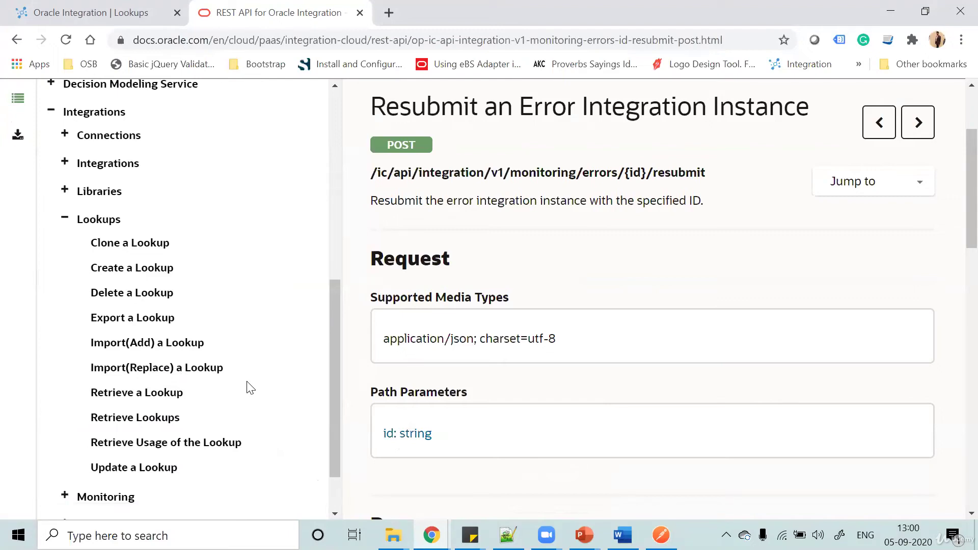
{"action": "left_click", "coordinate": [131, 467]}
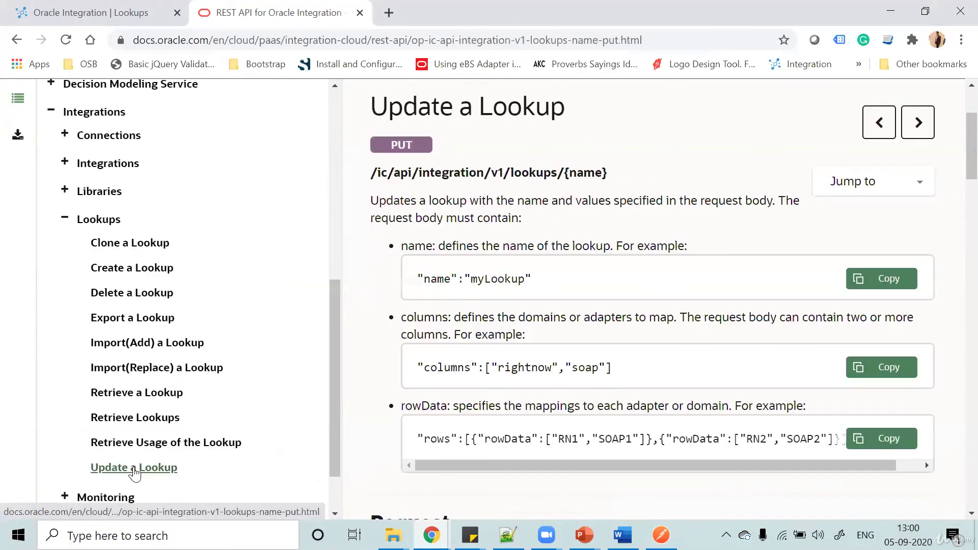
Examine the Update a Lookup endpoint path, its {name} parameter, the PUT method and the example lookup name
{"action": "double_click", "coordinate": [586, 173]}
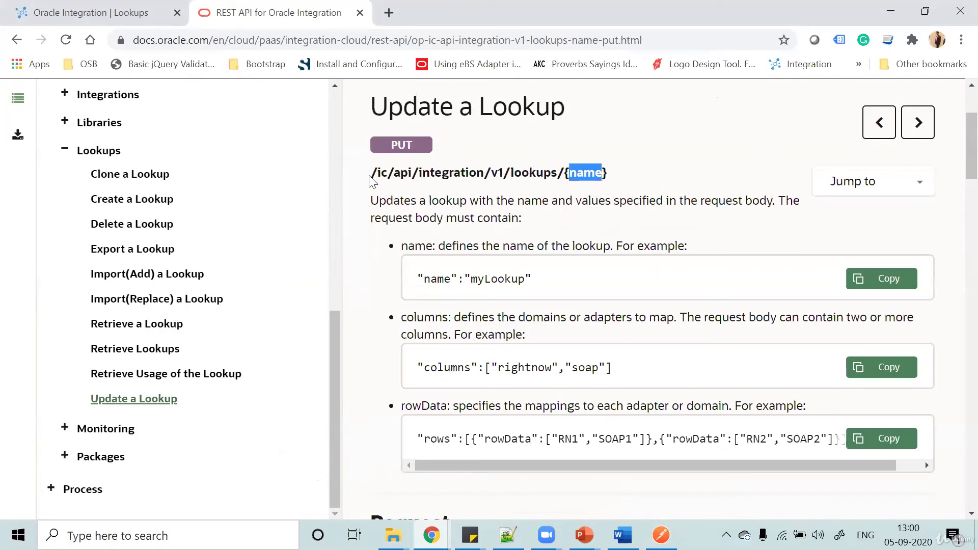
{"action": "left_click_drag", "start_coordinate": [371, 174], "coordinate": [559, 176]}
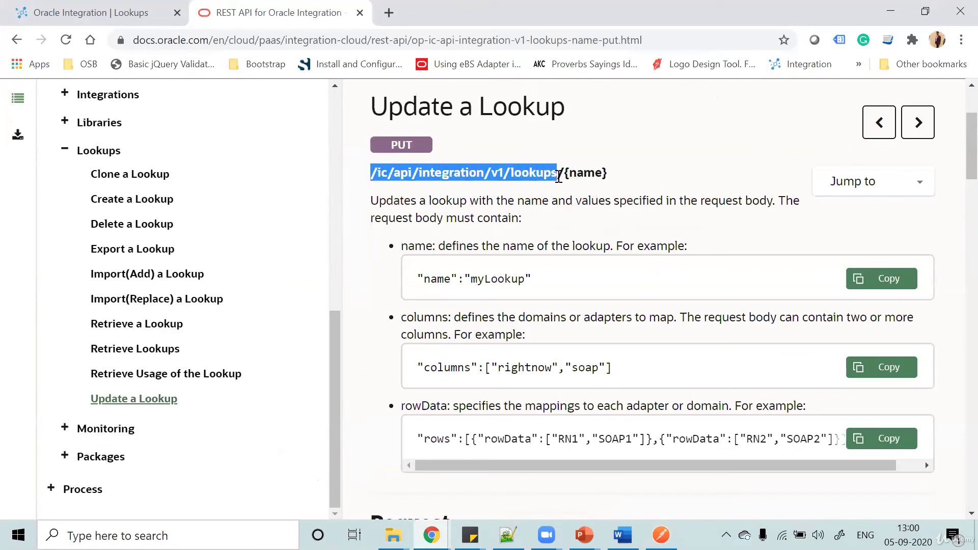
{"action": "left_click", "coordinate": [410, 145]}
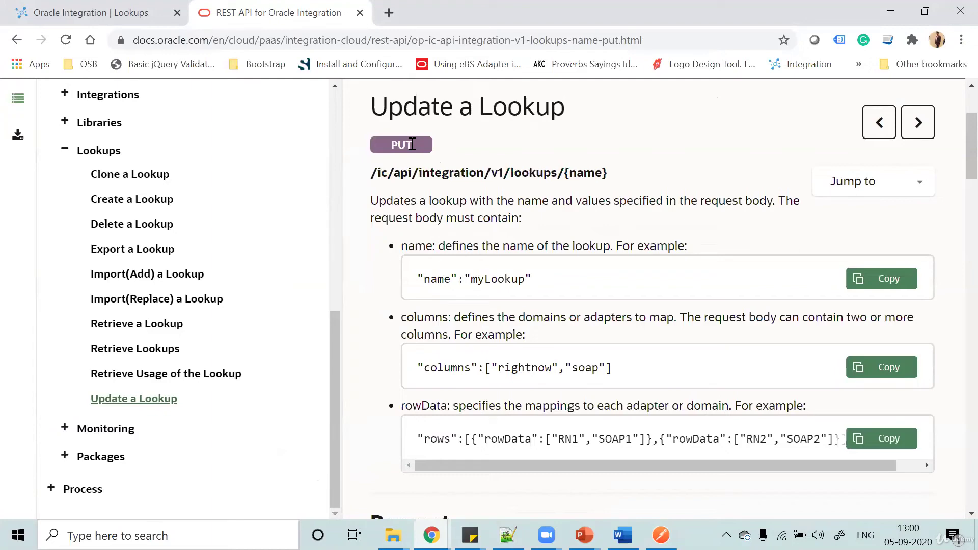
{"action": "double_click", "coordinate": [495, 281]}
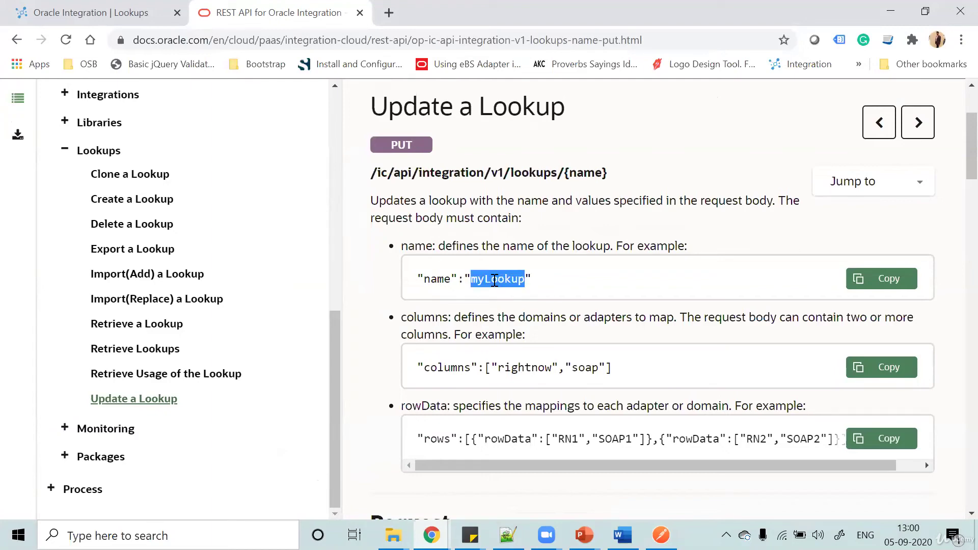
Switch to the Oracle Integration Lookups page and open FileDirLookup to view its key and value row
{"action": "left_click", "coordinate": [75, 7]}
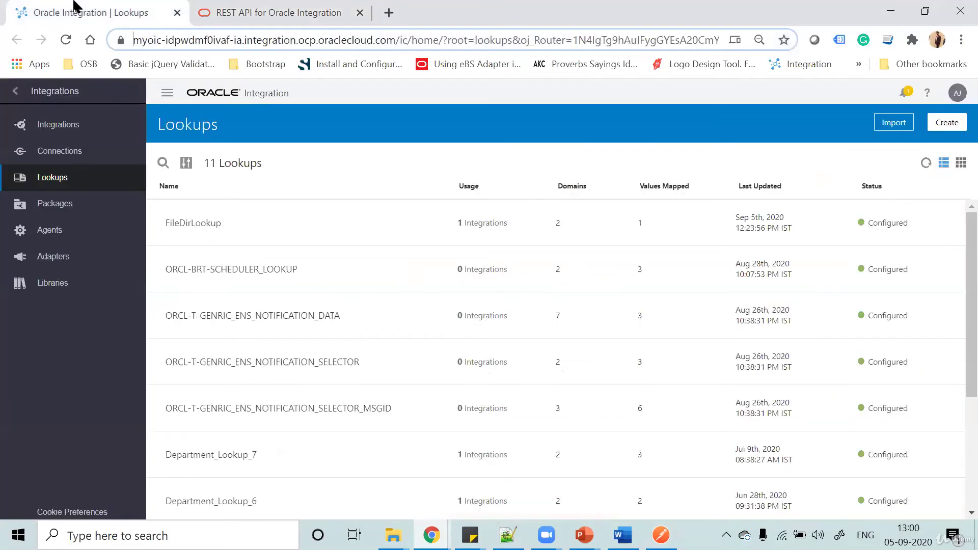
{"action": "left_click", "coordinate": [209, 227]}
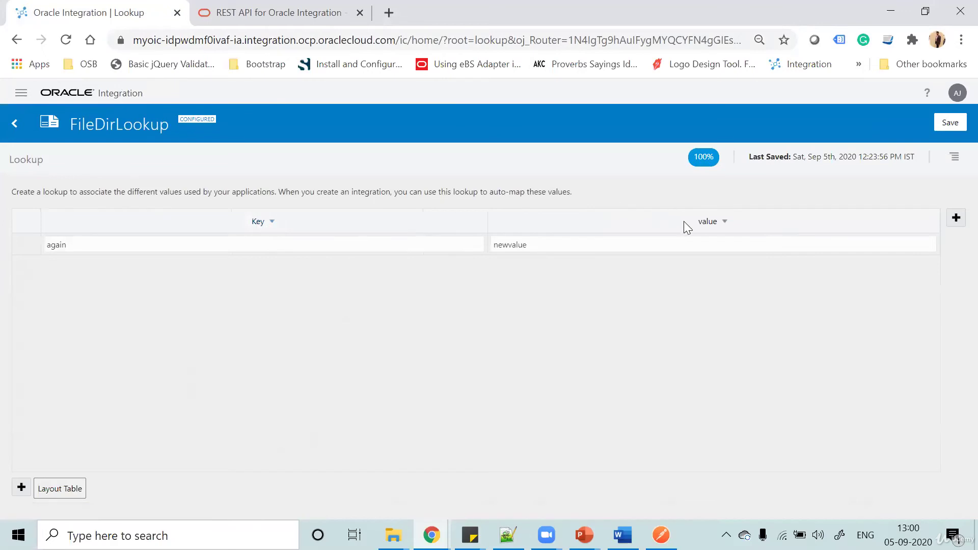
{"action": "left_click", "coordinate": [195, 245]}
{"action": "left_click", "coordinate": [347, 356]}
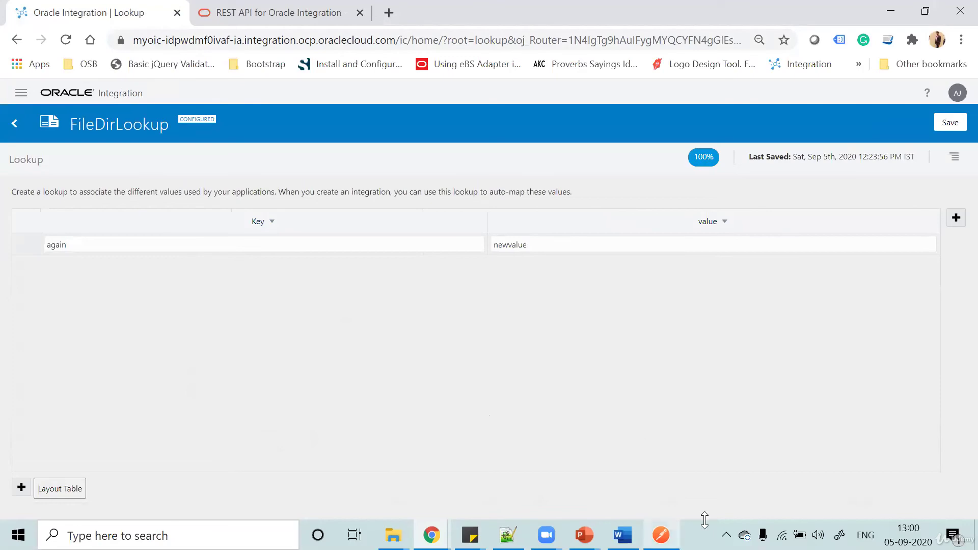
Switch to Postman, open the GET request for lookups/FileDirLookup and send it
{"action": "left_click", "coordinate": [661, 535]}
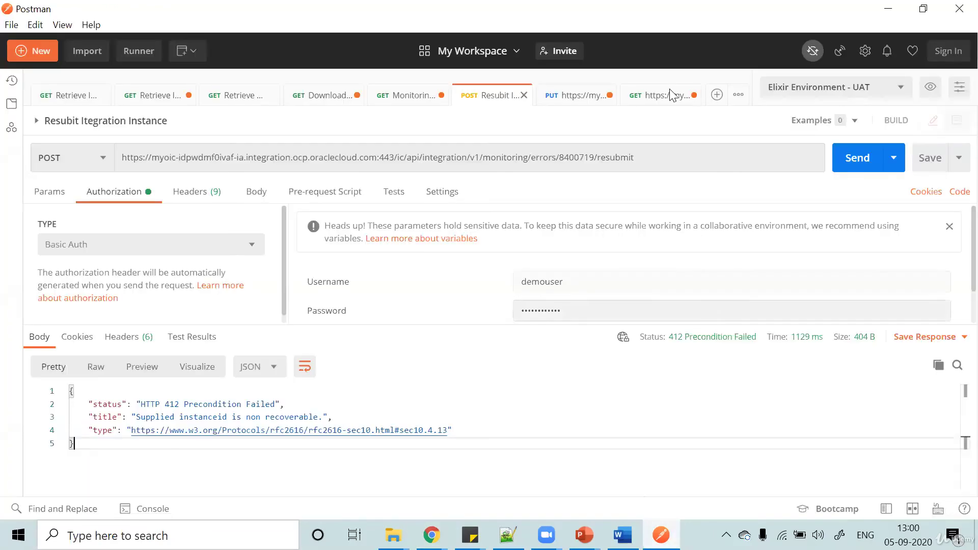
{"action": "left_click", "coordinate": [644, 102]}
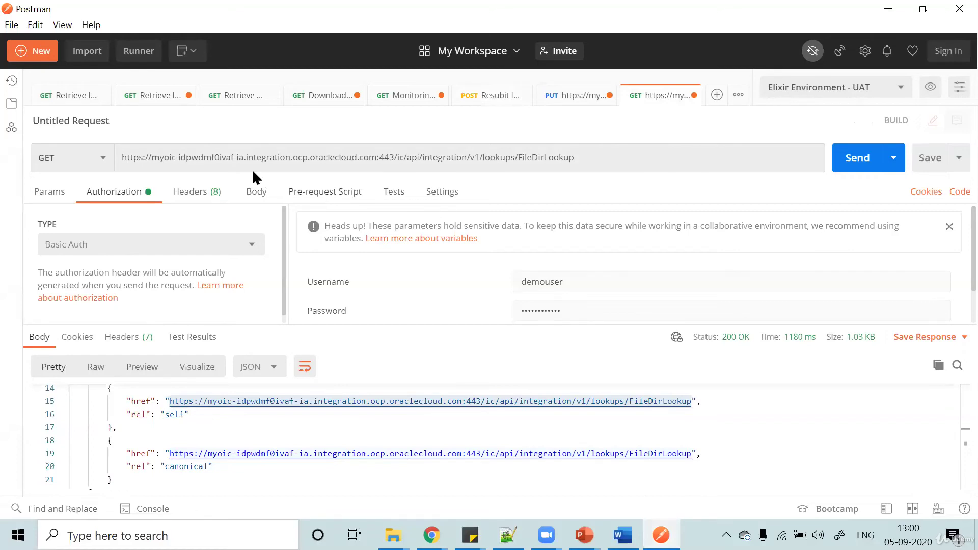
{"action": "double_click", "coordinate": [140, 161]}
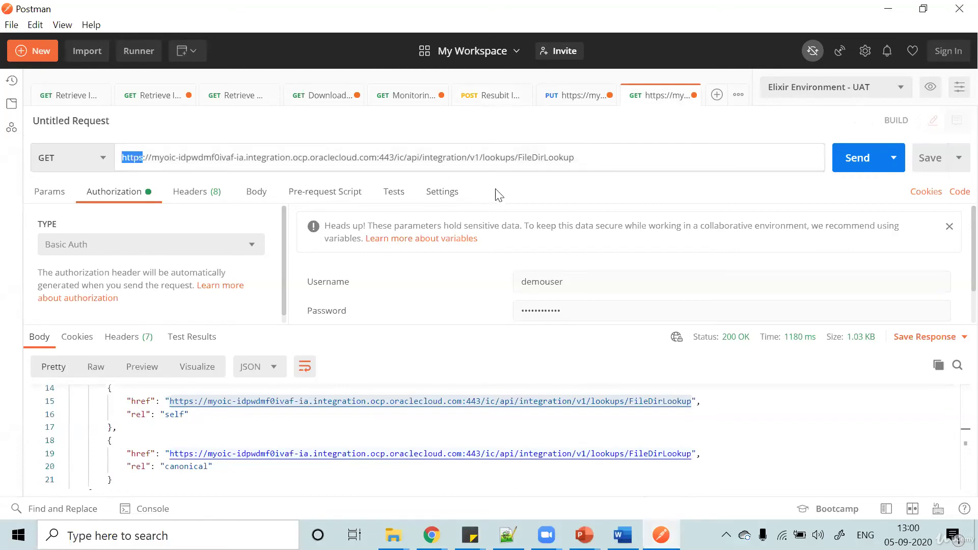
{"action": "double_click", "coordinate": [544, 158]}
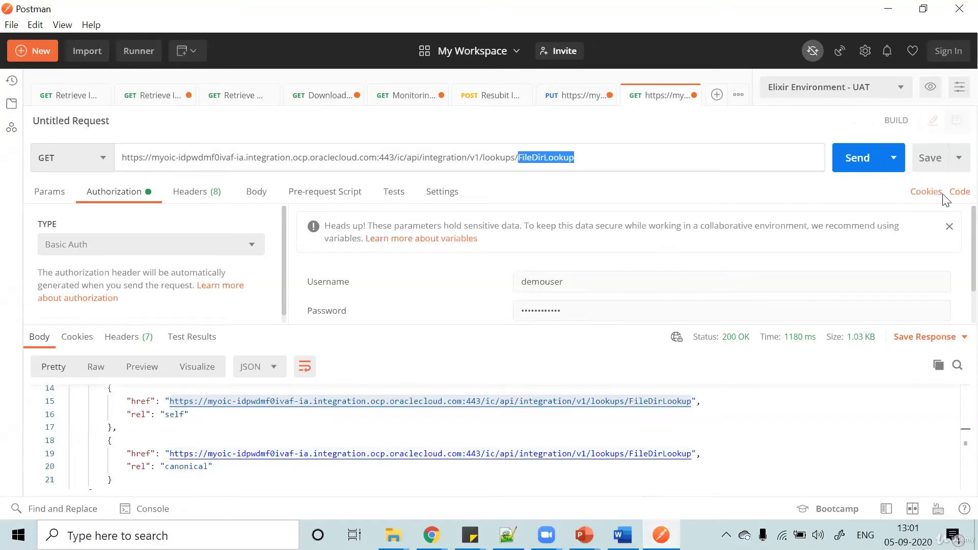
{"action": "left_click", "coordinate": [850, 162]}
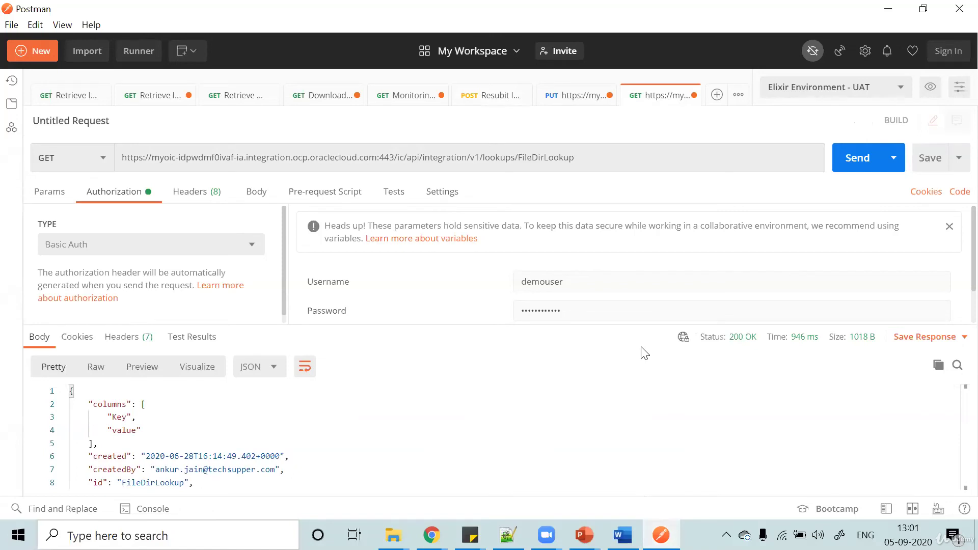
Examine the columns, rowCount and status fields in the FileDirLookup response body
{"action": "double_click", "coordinate": [108, 404]}
{"action": "scroll", "coordinate": [334, 470], "scroll_direction": "down", "scroll_amount": 5}
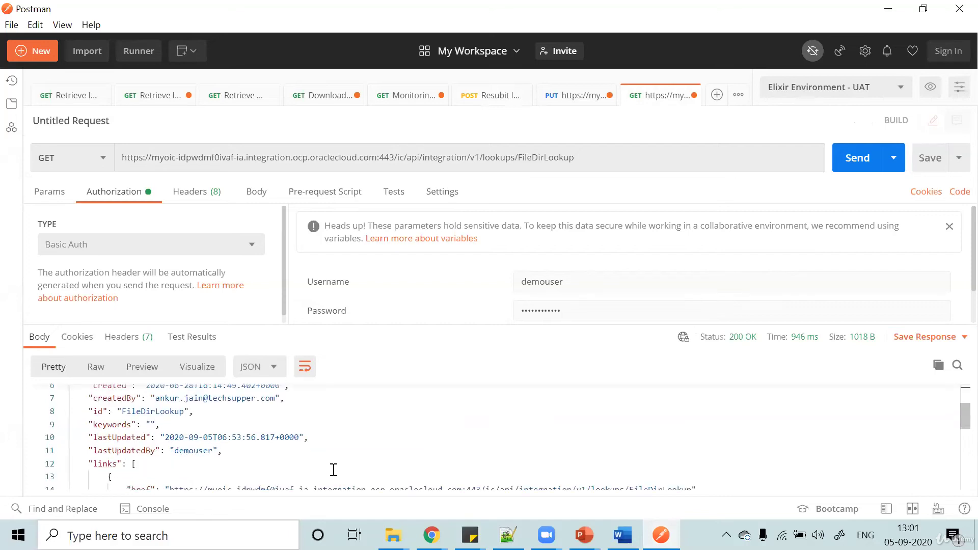
{"action": "scroll", "coordinate": [333, 469], "scroll_direction": "down", "scroll_amount": 2}
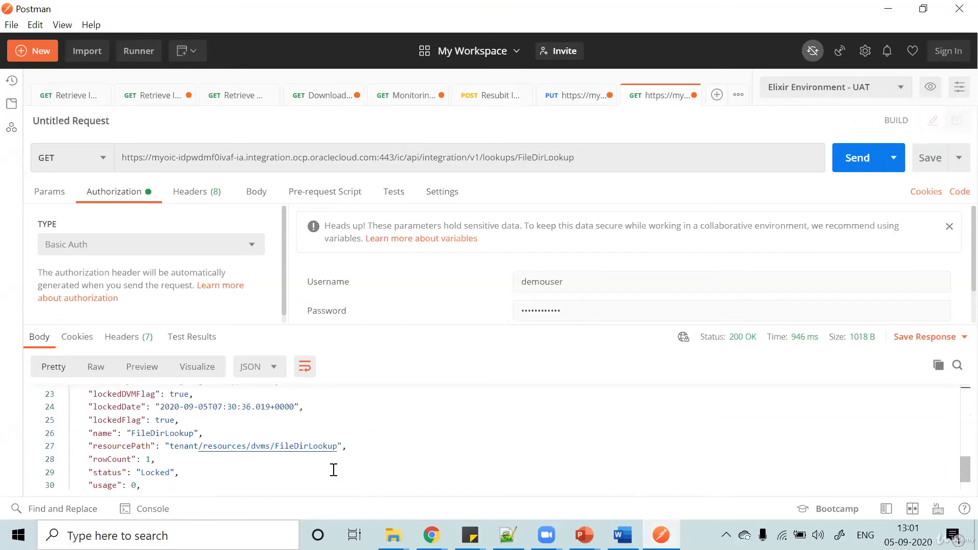
{"action": "double_click", "coordinate": [104, 458]}
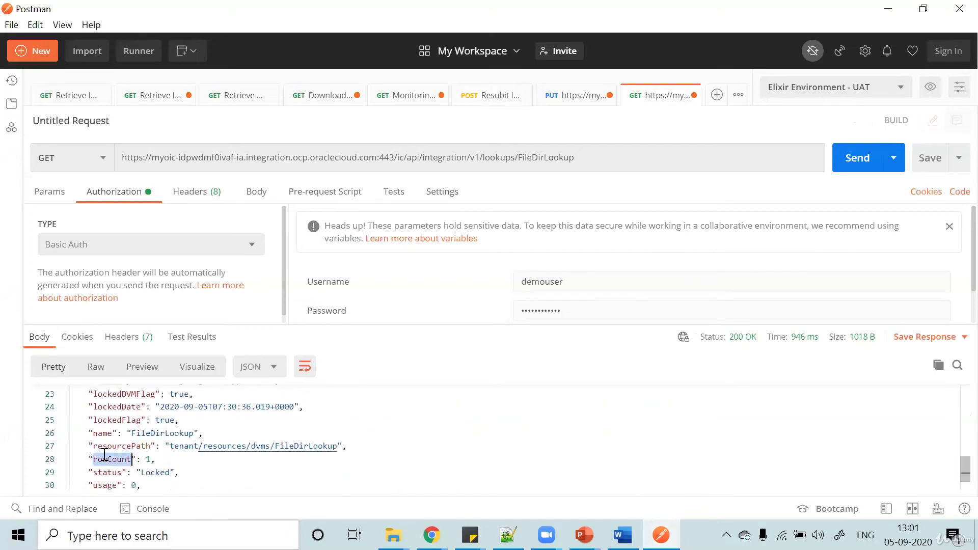
{"action": "scroll", "coordinate": [103, 454], "scroll_direction": "down", "scroll_amount": 1}
{"action": "scroll", "coordinate": [104, 454], "scroll_direction": "up", "scroll_amount": 5}
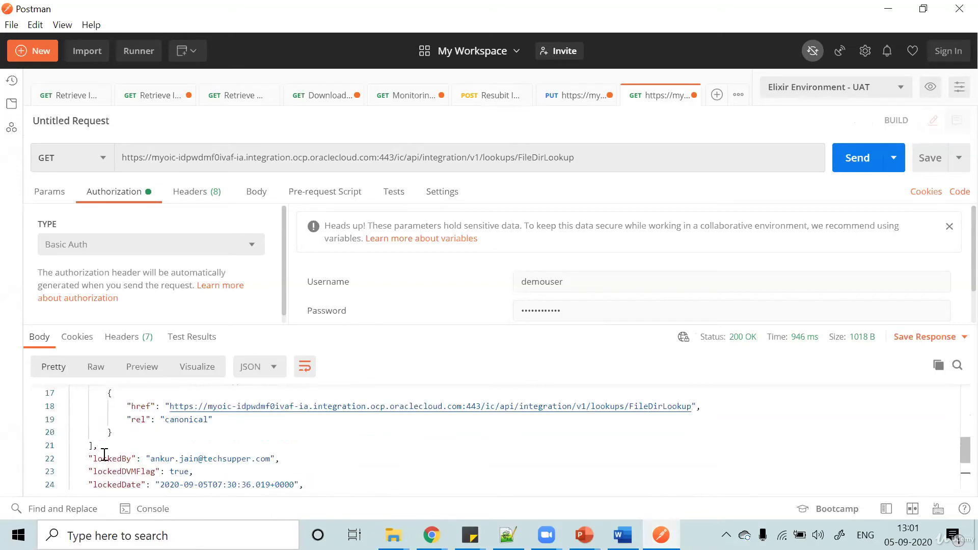
{"action": "scroll", "coordinate": [104, 454], "scroll_direction": "down", "scroll_amount": 5}
{"action": "double_click", "coordinate": [158, 445]}
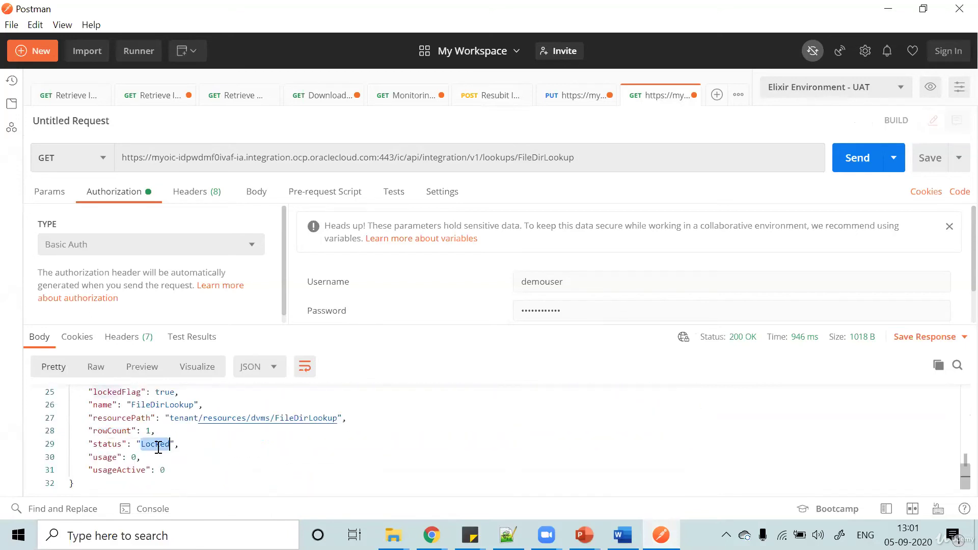
Switch to Oracle Integration in Chrome and exit the FileDirLookup editor, discarding the changes
{"action": "left_click", "coordinate": [432, 535]}
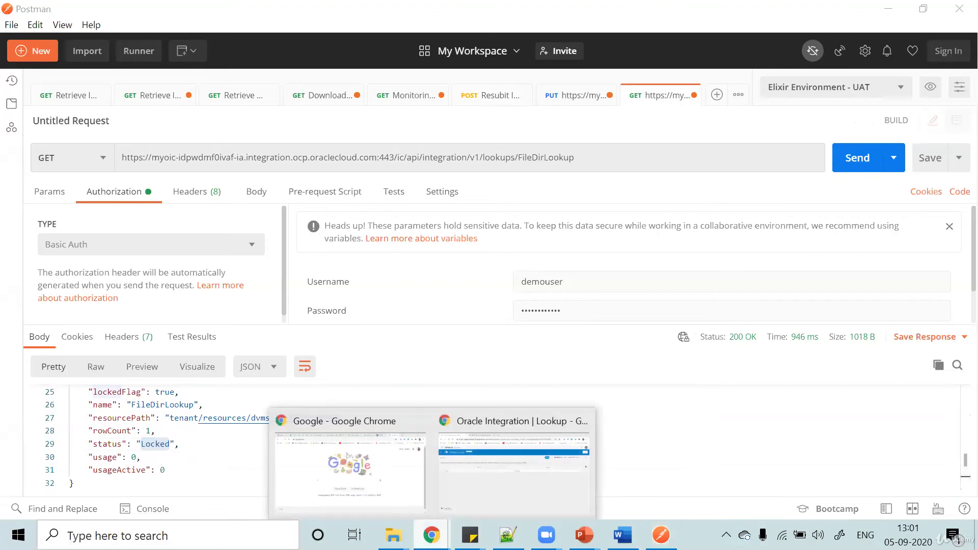
{"action": "left_click", "coordinate": [498, 467]}
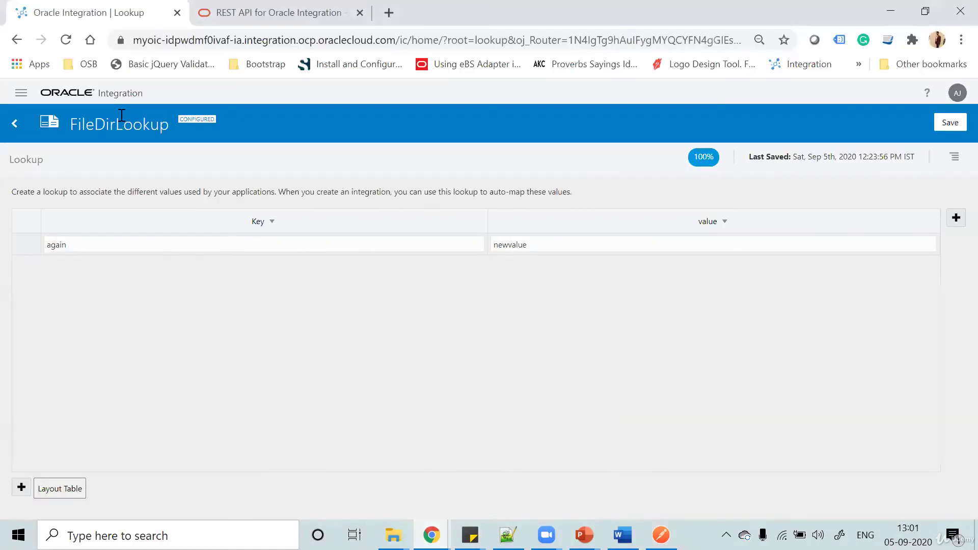
{"action": "left_click", "coordinate": [16, 127]}
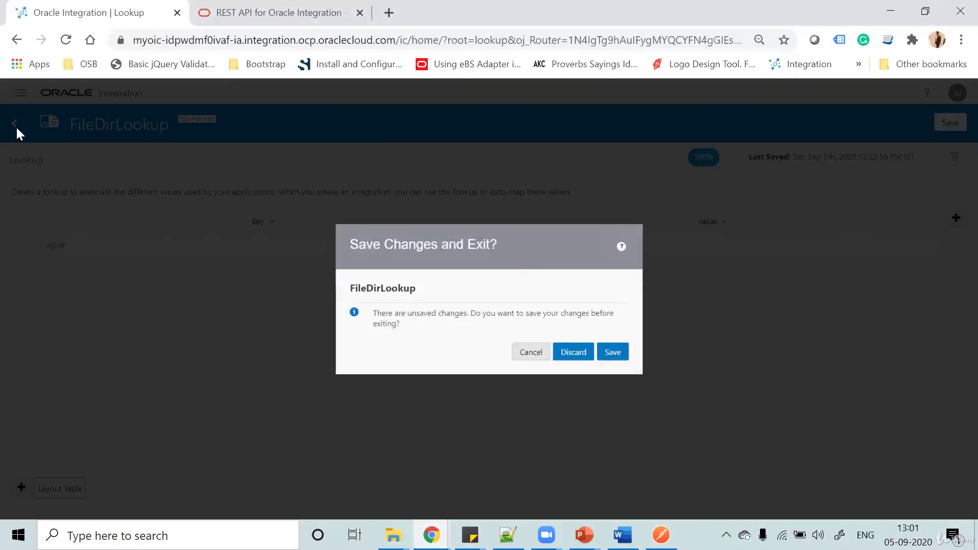
{"action": "left_click", "coordinate": [576, 353]}
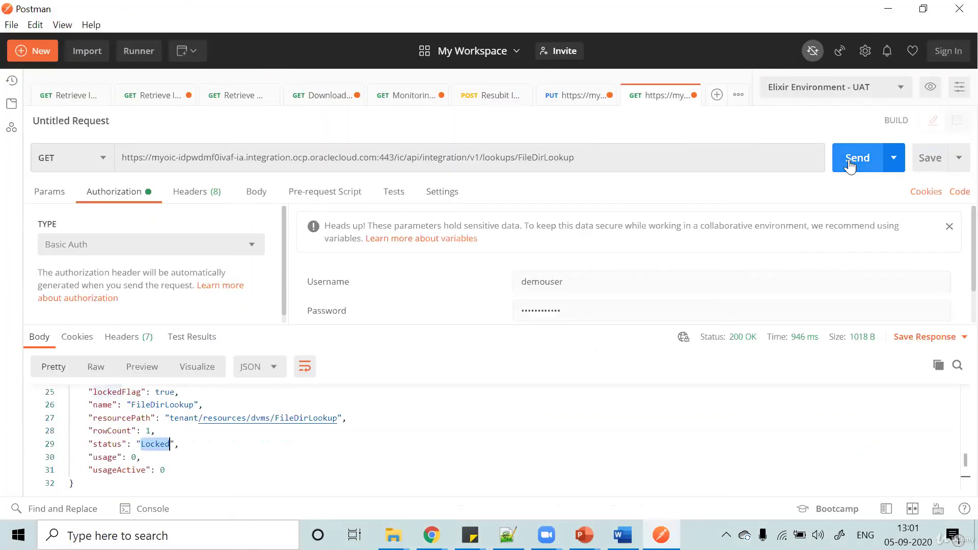
In Postman, resend the GET request for FileDirLookup and examine the status field in the response body
{"action": "left_click", "coordinate": [854, 162]}
{"action": "scroll", "coordinate": [372, 441], "scroll_direction": "down", "scroll_amount": 7}
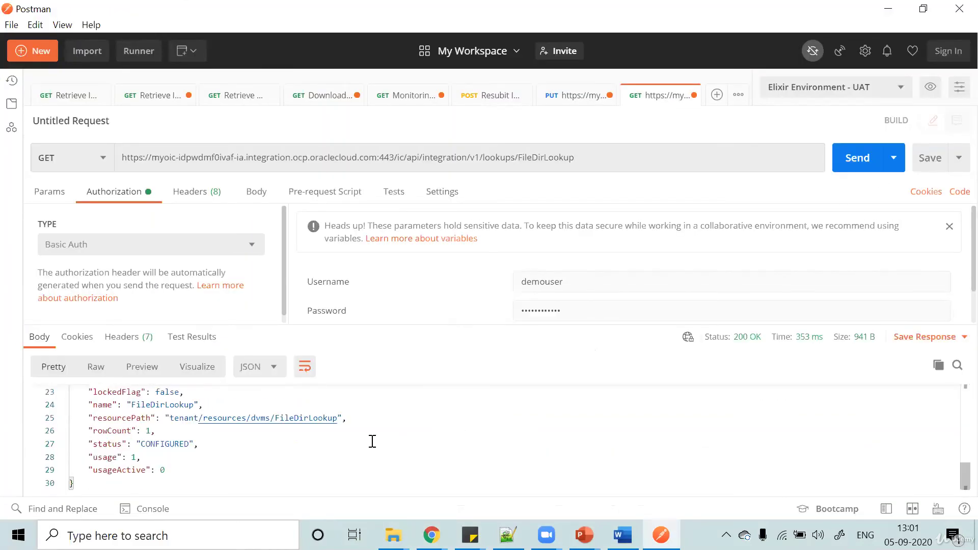
{"action": "double_click", "coordinate": [162, 444]}
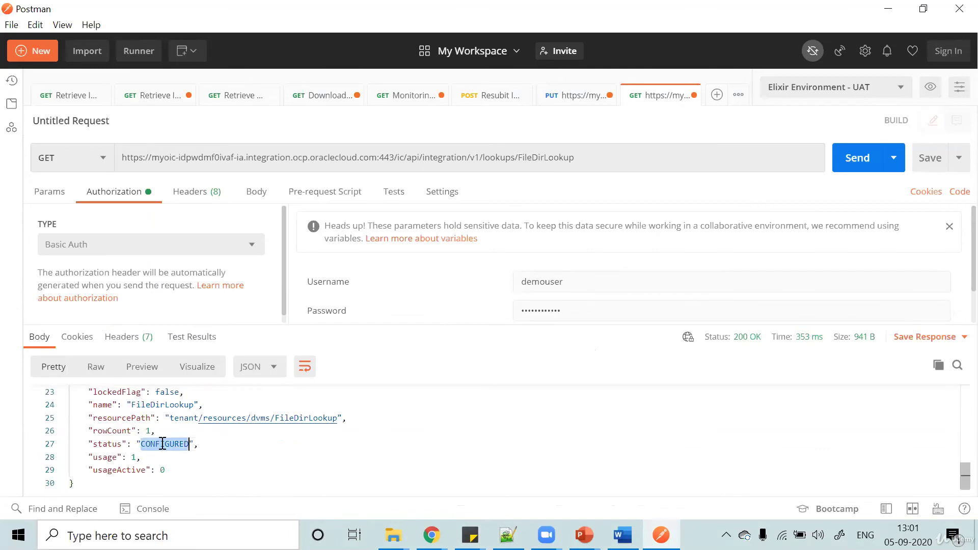
{"action": "scroll", "coordinate": [433, 445], "scroll_direction": "up", "scroll_amount": 7}
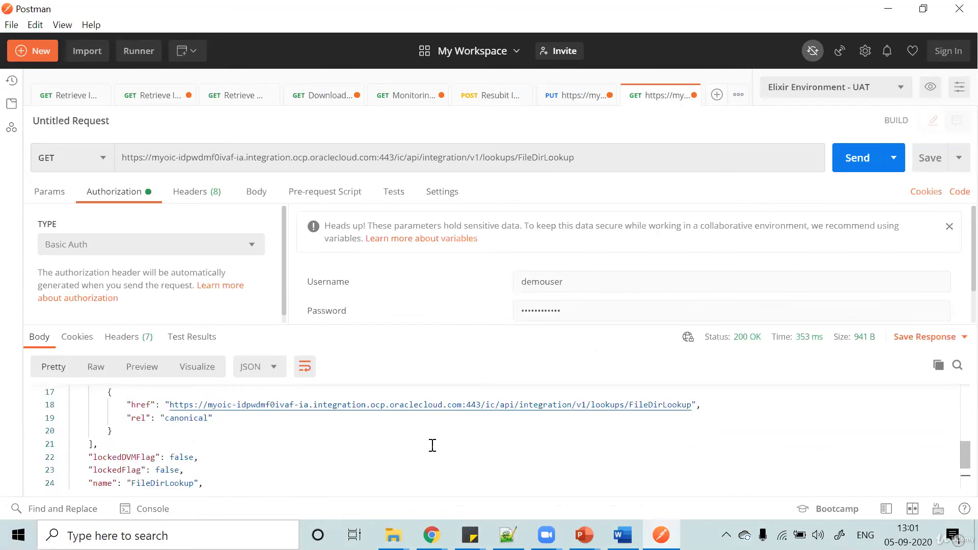
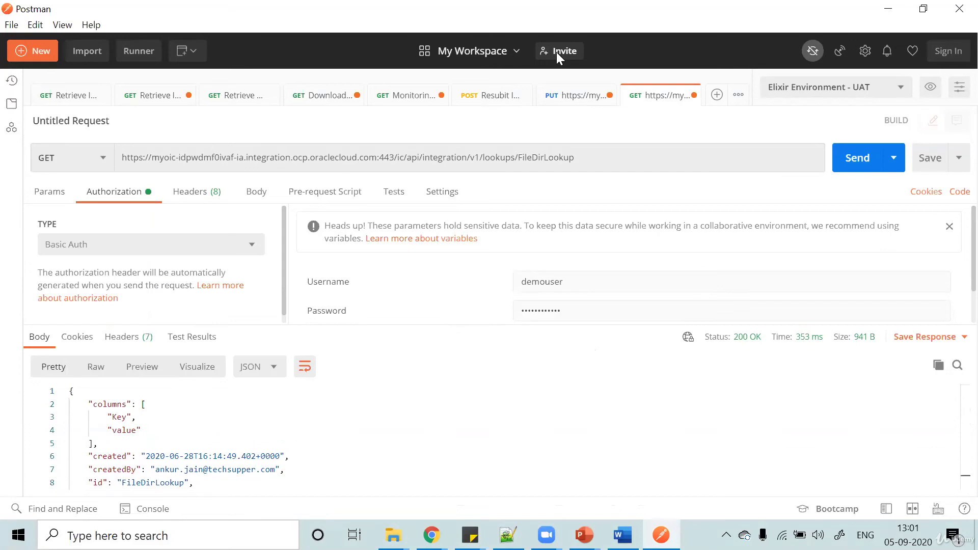
Open the PUT request for lookups/FileDirLookup and examine its URL and JSON request body
{"action": "left_click", "coordinate": [577, 102]}
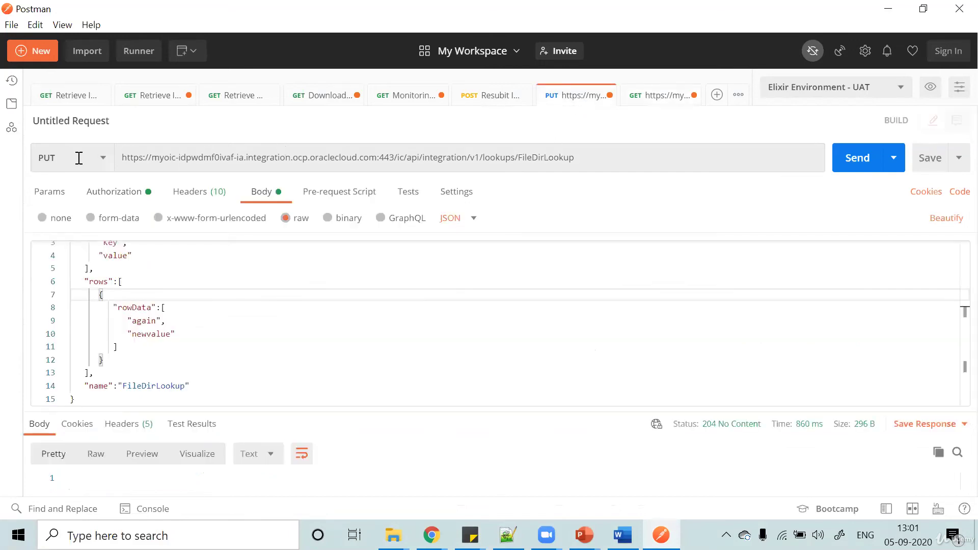
{"action": "double_click", "coordinate": [560, 158]}
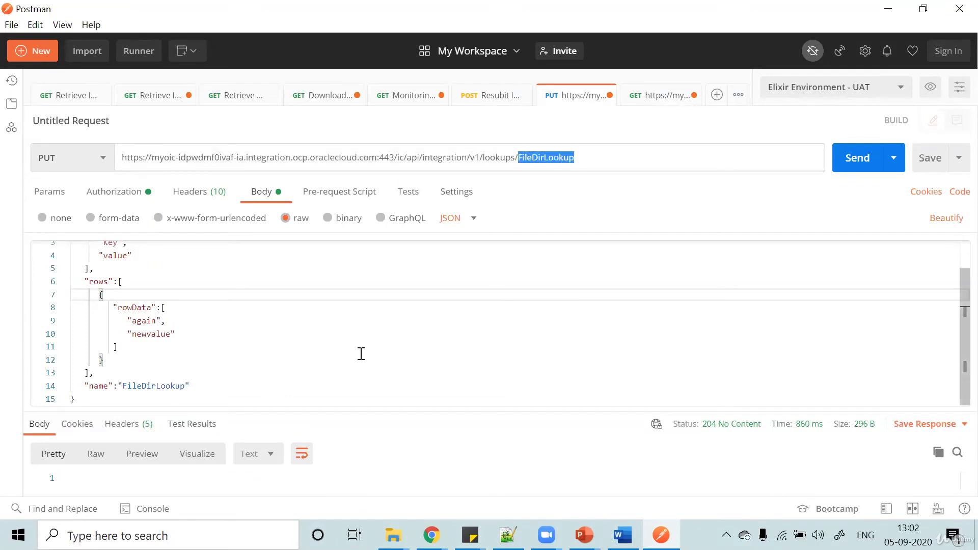
{"action": "scroll", "coordinate": [360, 354], "scroll_direction": "up", "scroll_amount": 1}
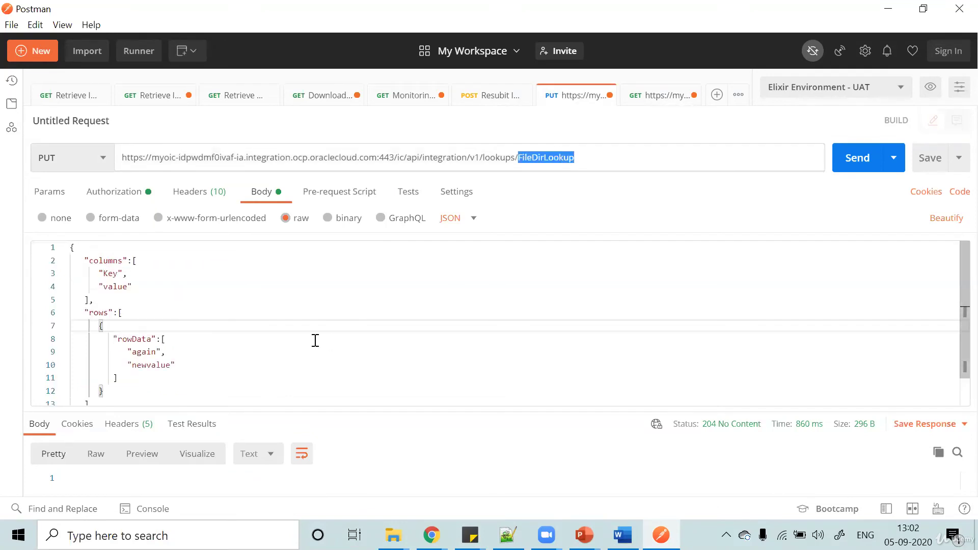
{"action": "left_click", "coordinate": [177, 291]}
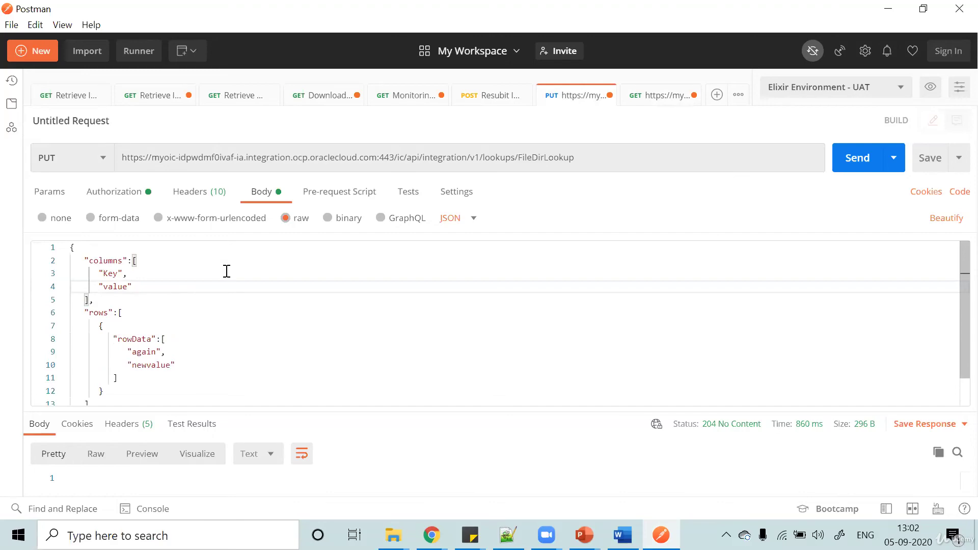
Switch to the REST API documentation in Chrome and examine the example request body for Update a Lookup
{"action": "left_click", "coordinate": [432, 535]}
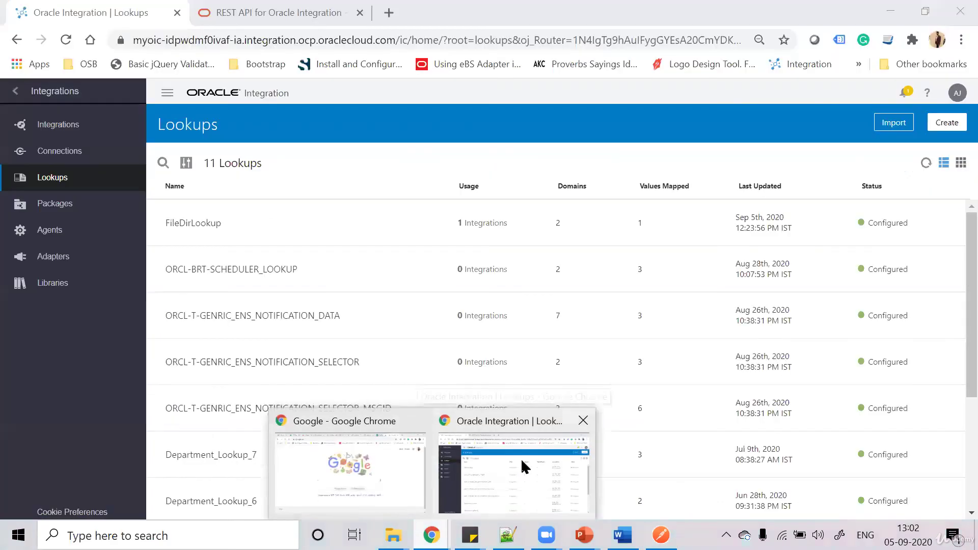
{"action": "left_click", "coordinate": [515, 464]}
{"action": "left_click", "coordinate": [275, 12]}
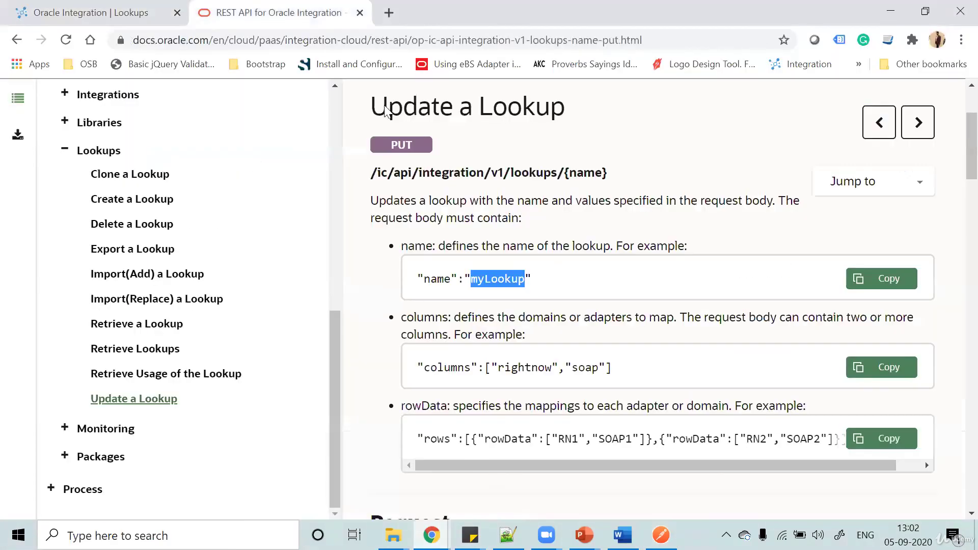
{"action": "scroll", "coordinate": [561, 351], "scroll_direction": "down", "scroll_amount": 15}
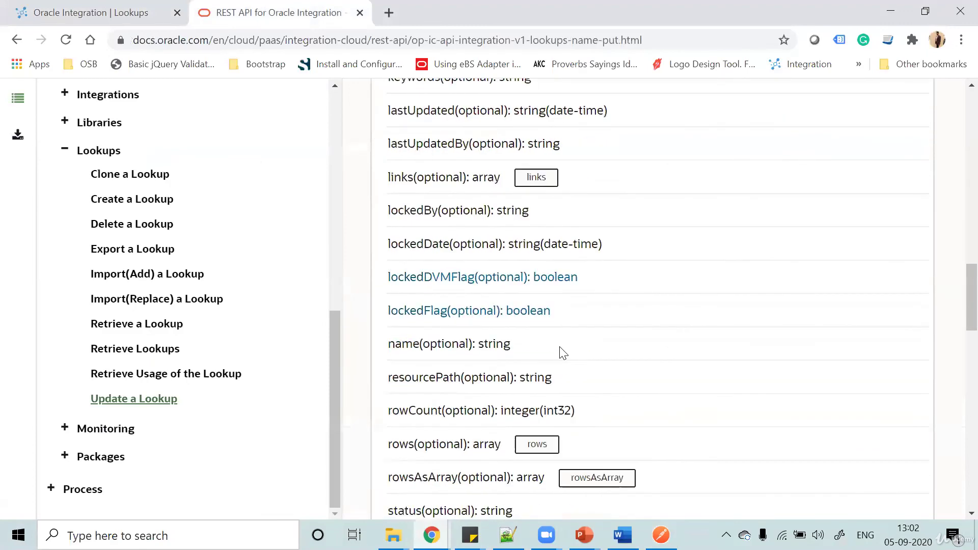
{"action": "scroll", "coordinate": [562, 351], "scroll_direction": "down", "scroll_amount": 15}
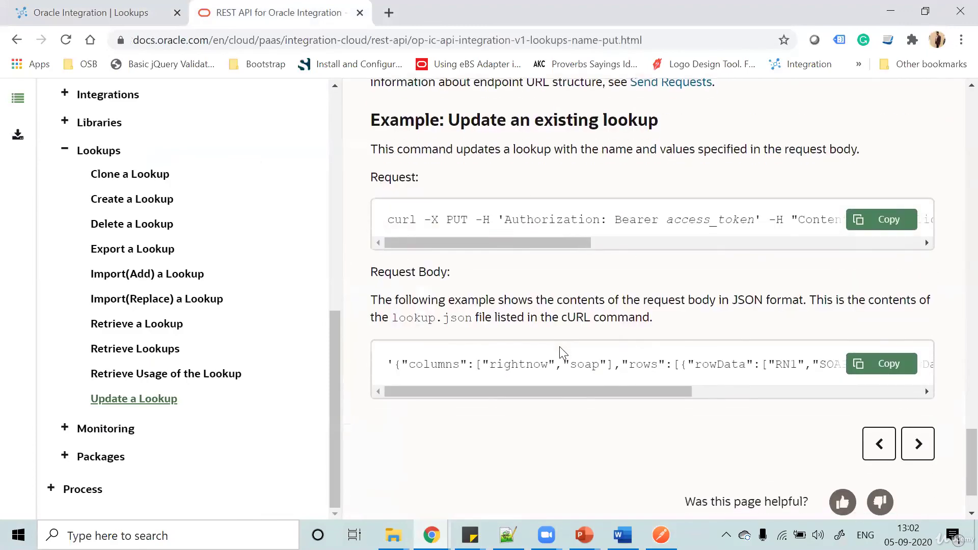
{"action": "left_click_drag", "start_coordinate": [549, 392], "coordinate": [452, 410]}
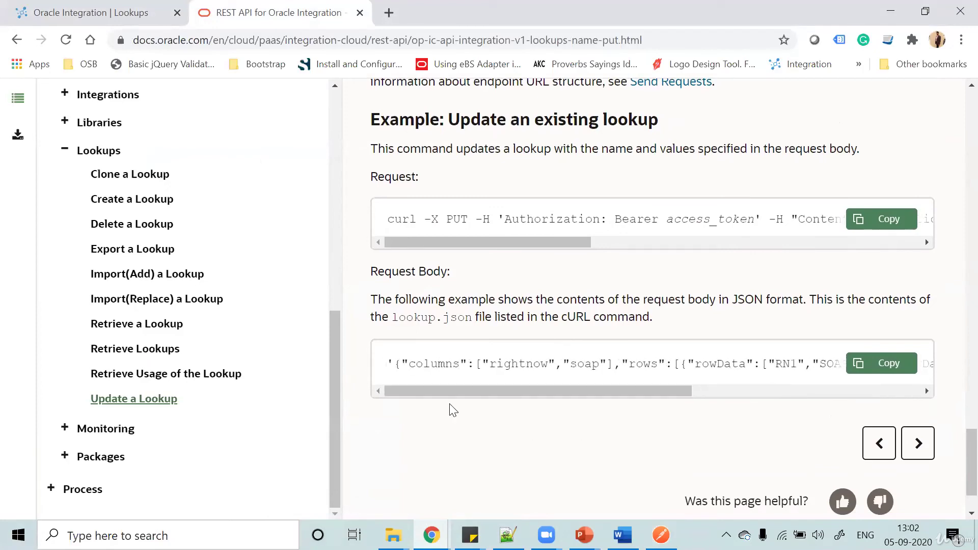
Switch back to Postman and examine the Key and value entries under columns in the PUT request body
{"action": "key", "text": "alt+Tab"}
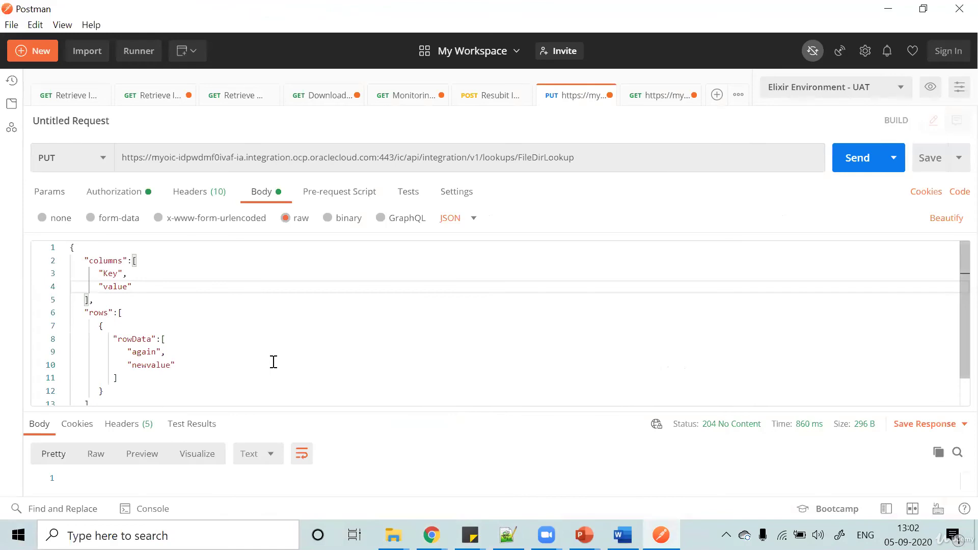
{"action": "double_click", "coordinate": [112, 274]}
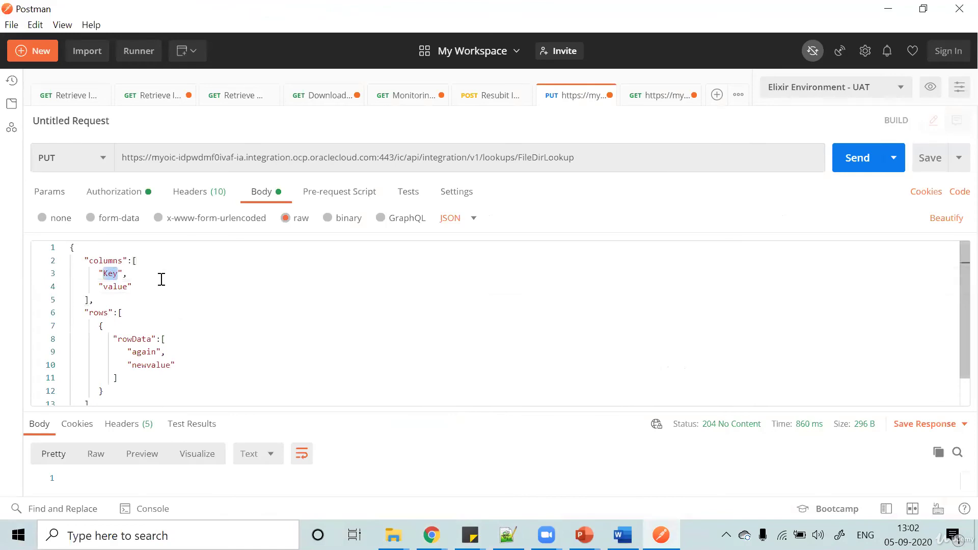
{"action": "double_click", "coordinate": [111, 284]}
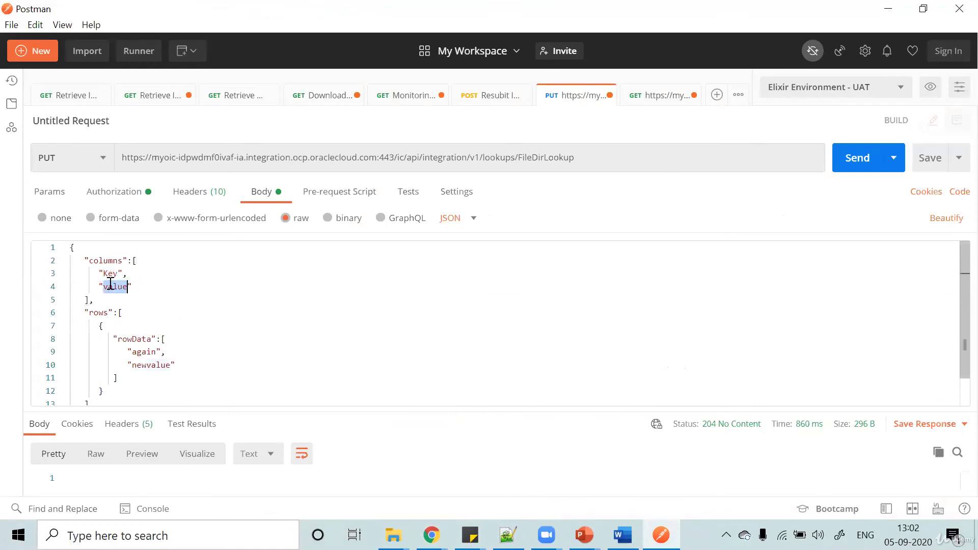
{"action": "double_click", "coordinate": [115, 275]}
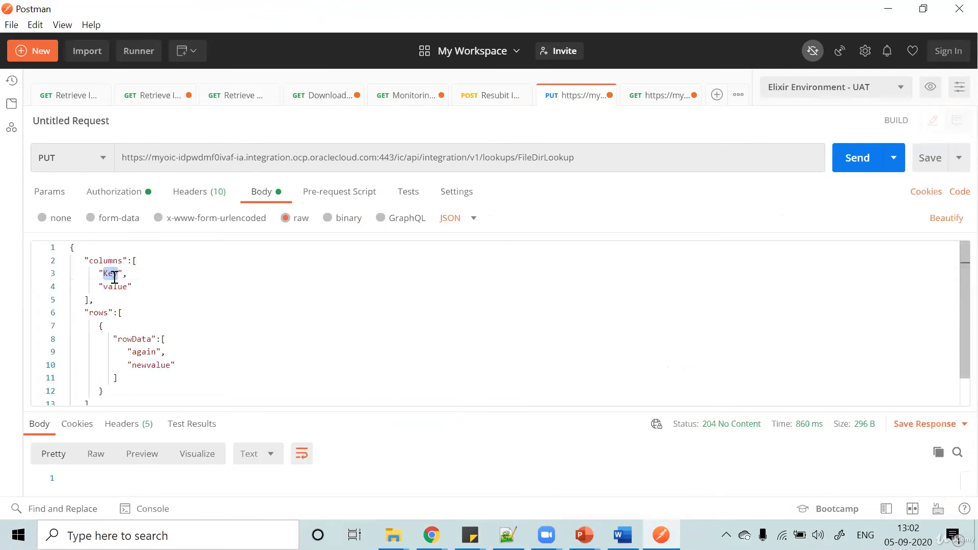
{"action": "left_click_drag", "start_coordinate": [97, 286], "coordinate": [149, 287]}
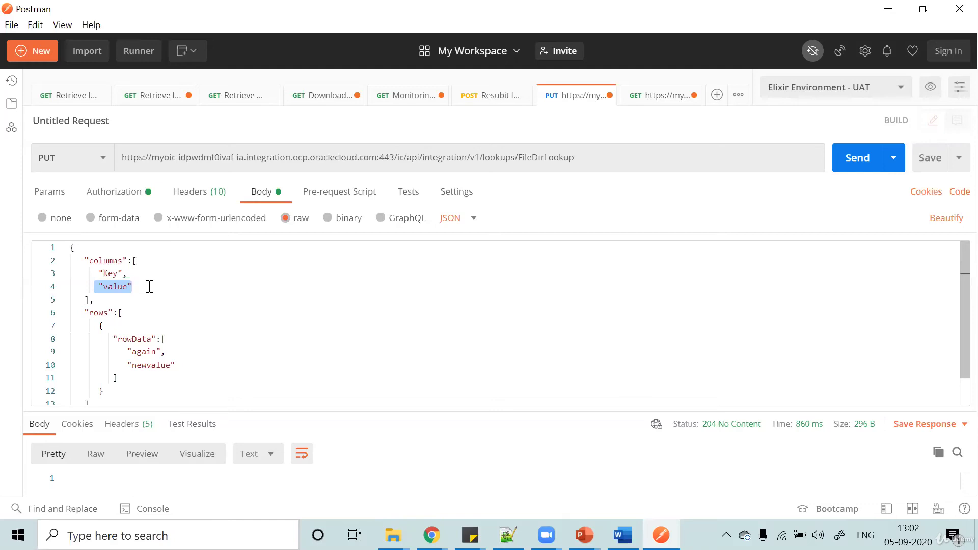
{"action": "double_click", "coordinate": [113, 285]}
{"action": "double_click", "coordinate": [106, 256]}
Examine the rows array and its rowData entries in the PUT request body
{"action": "double_click", "coordinate": [94, 309]}
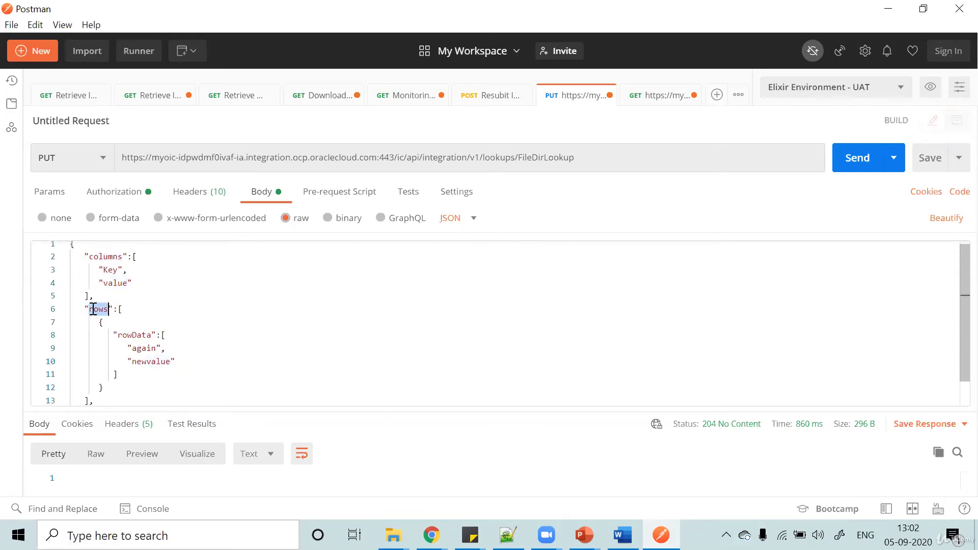
{"action": "double_click", "coordinate": [136, 335]}
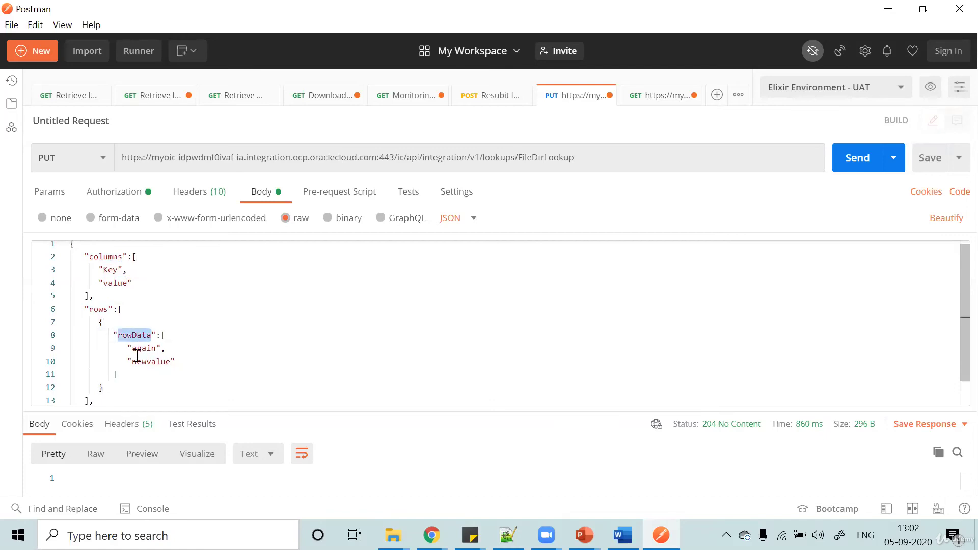
{"action": "double_click", "coordinate": [143, 348]}
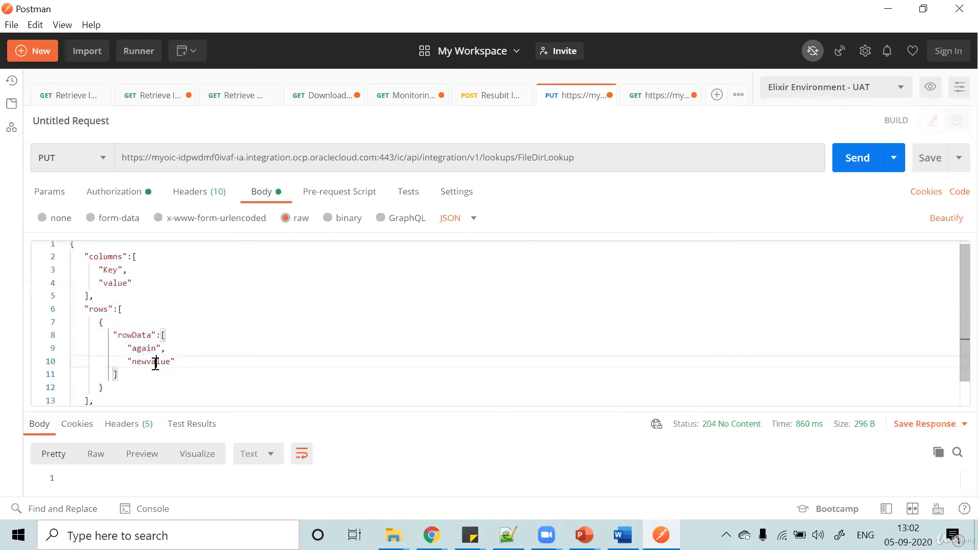
{"action": "double_click", "coordinate": [156, 361]}
{"action": "scroll", "coordinate": [340, 323], "scroll_direction": "down", "scroll_amount": 1}
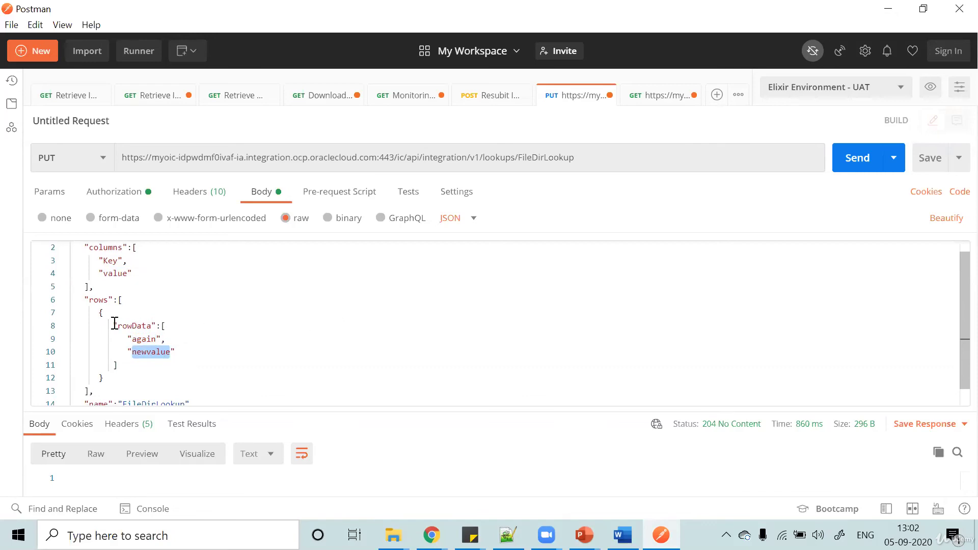
{"action": "left_click_drag", "start_coordinate": [113, 325], "coordinate": [122, 366]}
{"action": "left_click", "coordinate": [272, 313]}
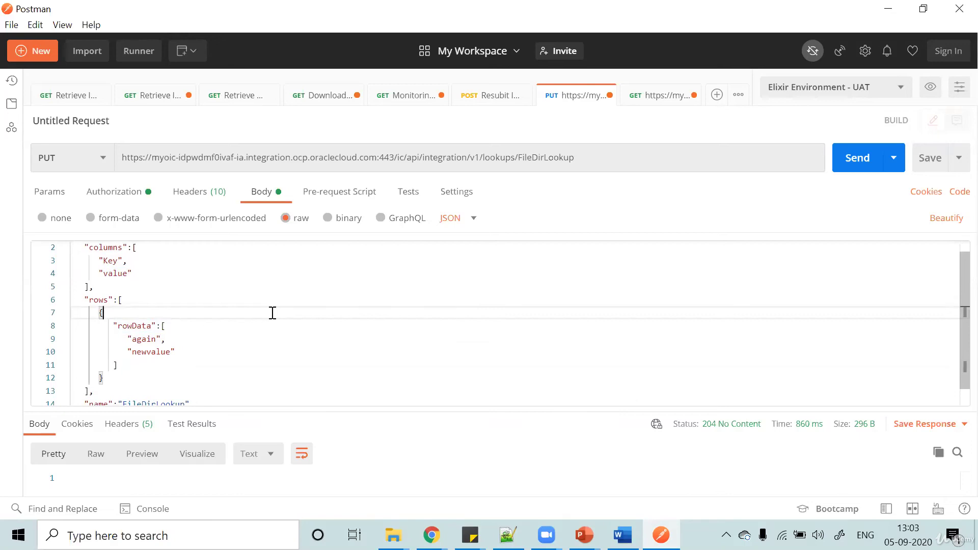
Change the two rowData entries in the request body to "NewKey" and "New Value updated"
{"action": "double_click", "coordinate": [142, 338]}
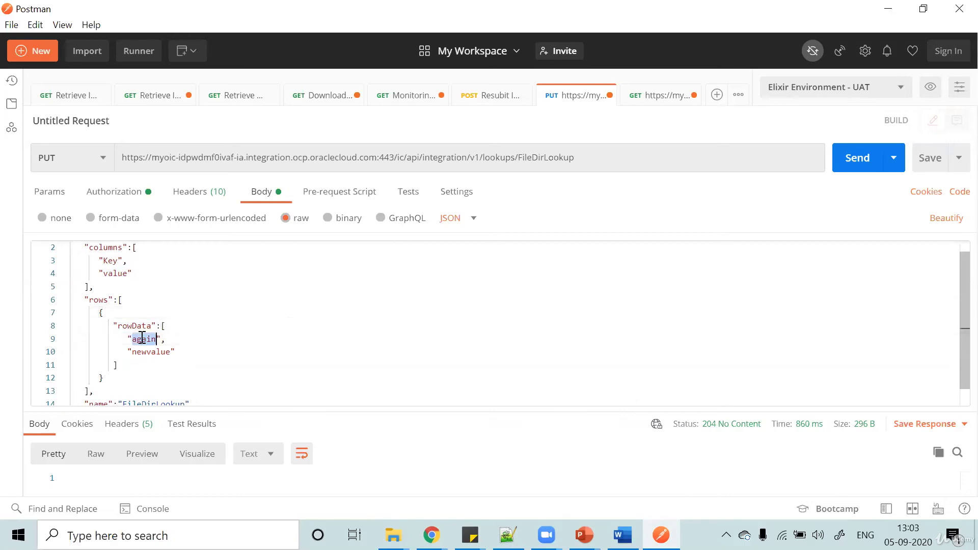
{"action": "type", "text": "New"}
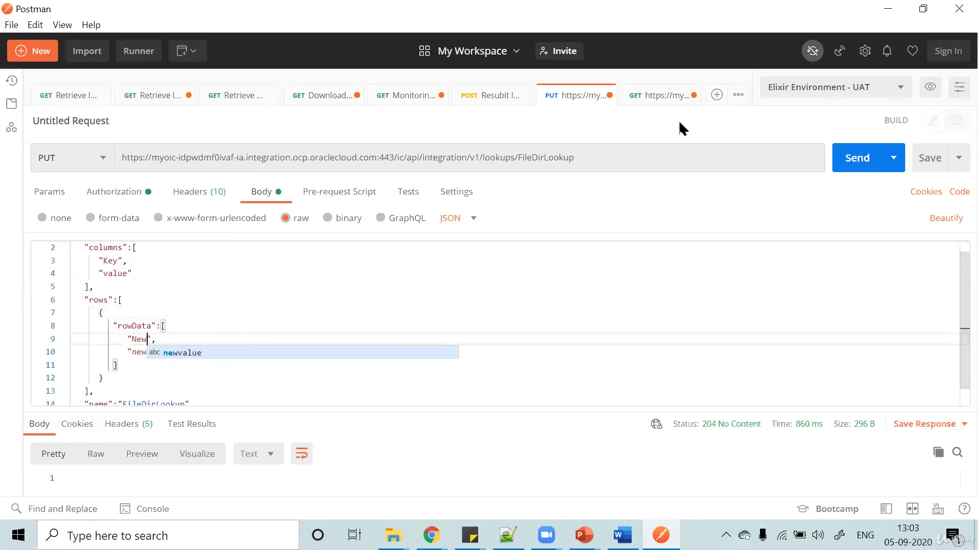
{"action": "type", "text": "Ke"}
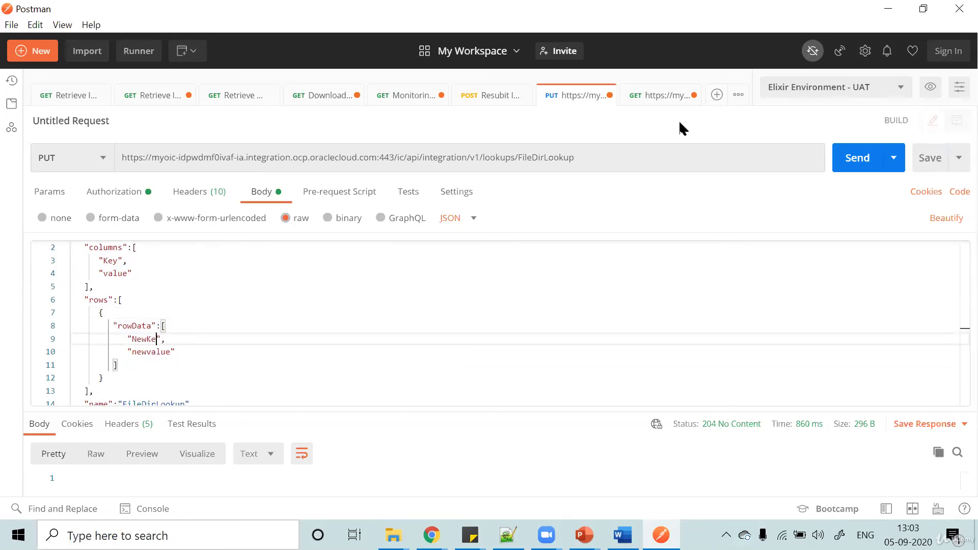
{"action": "type", "text": "y"}
{"action": "double_click", "coordinate": [159, 352]}
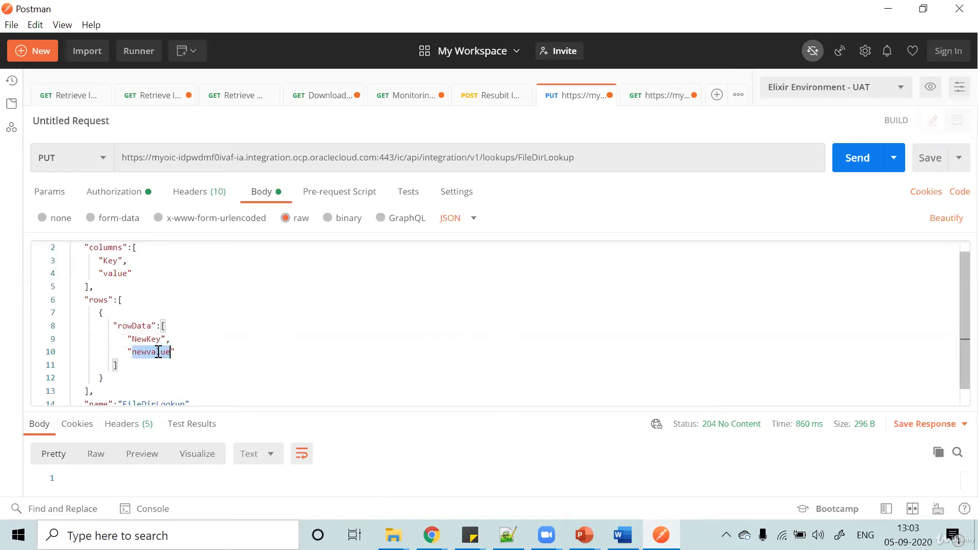
{"action": "type", "text": "New V"}
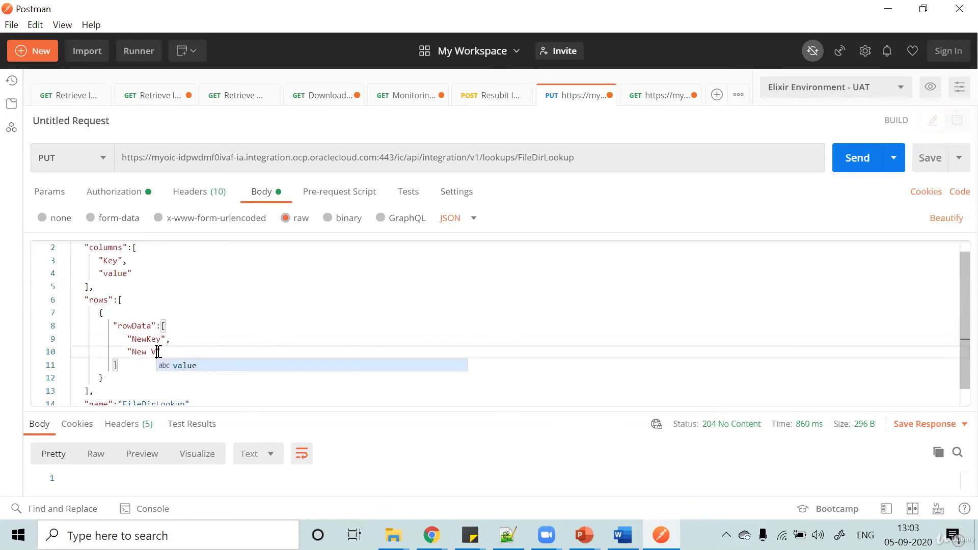
{"action": "type", "text": "alue updated"}
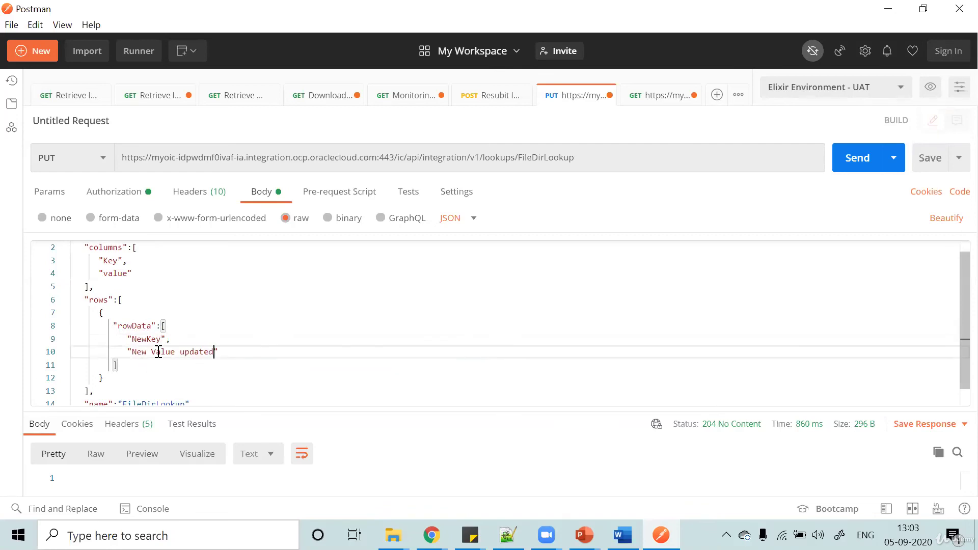
Check the name field at the end of the request body and send the PUT request for FileDirLookup
{"action": "scroll", "coordinate": [380, 331], "scroll_direction": "down", "scroll_amount": 1}
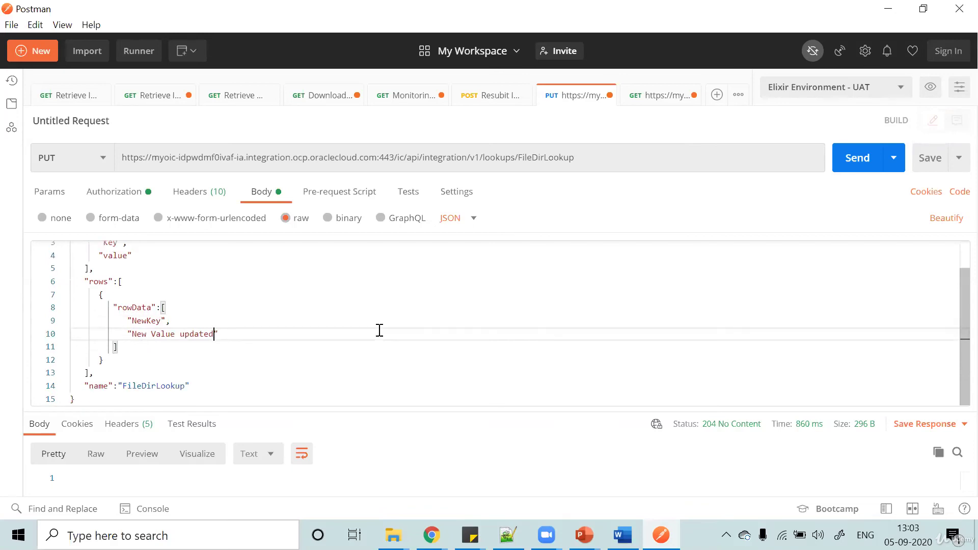
{"action": "double_click", "coordinate": [96, 385]}
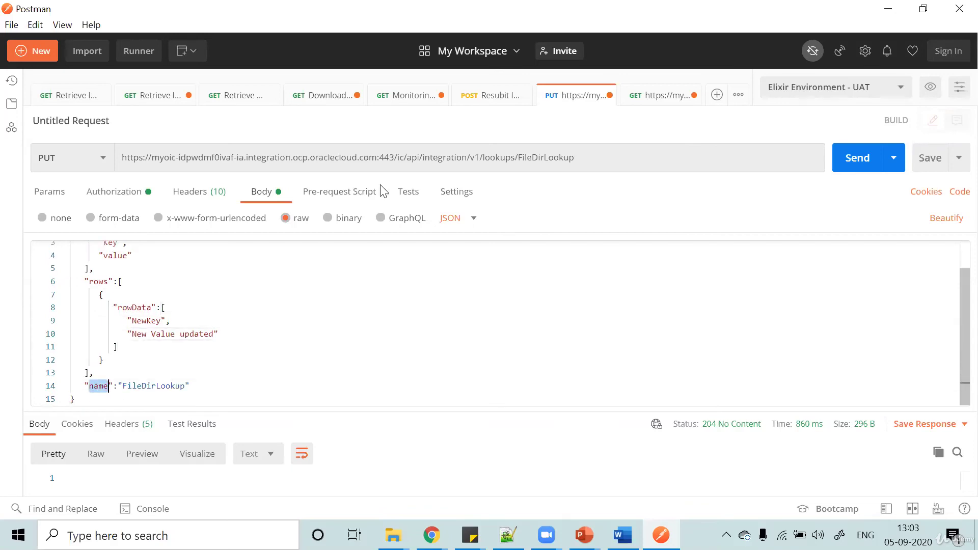
{"action": "left_click", "coordinate": [850, 159]}
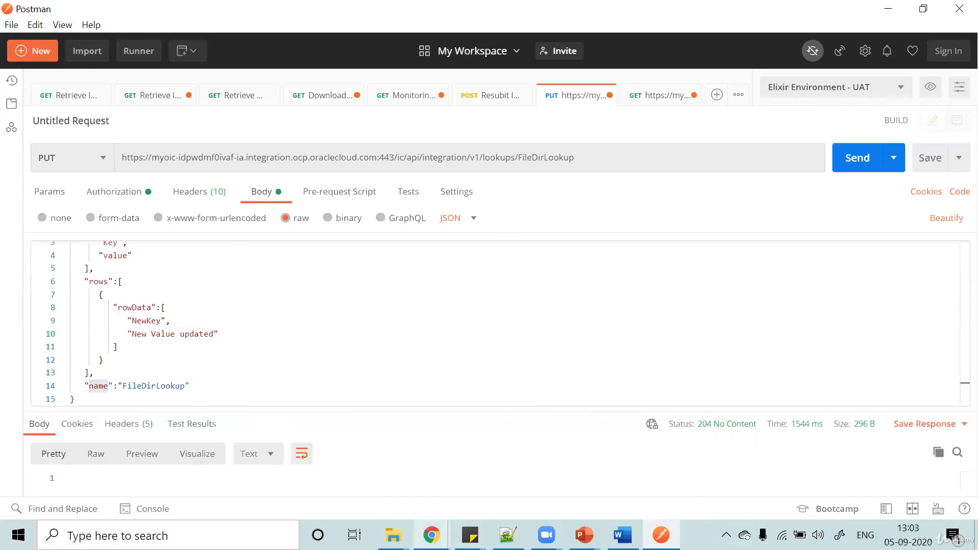
Switch to Oracle Integration in Chrome, open FileDirLookup from the lookups list and check its key and value row
{"action": "mouse_move", "coordinate": [432, 535]}
{"action": "left_click", "coordinate": [503, 491]}
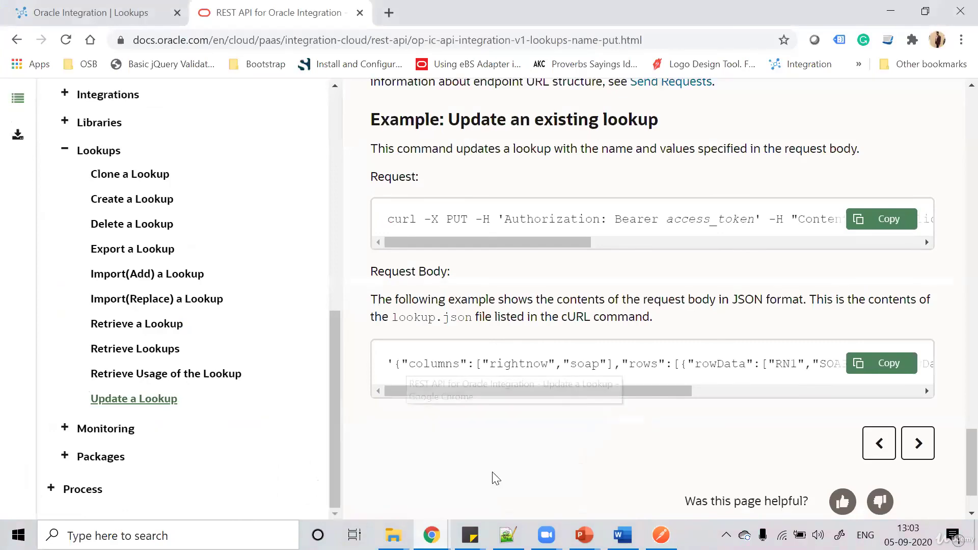
{"action": "left_click", "coordinate": [59, 8]}
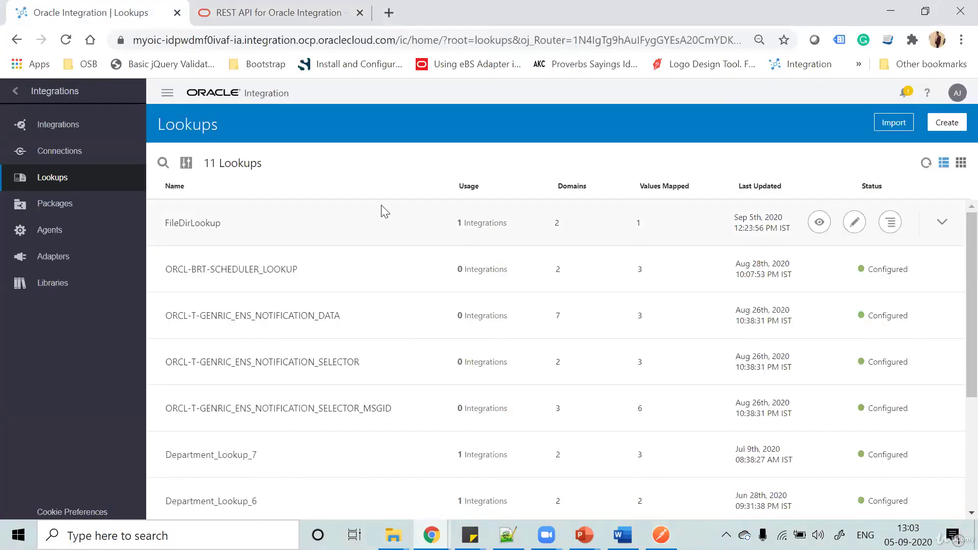
{"action": "left_click", "coordinate": [190, 223]}
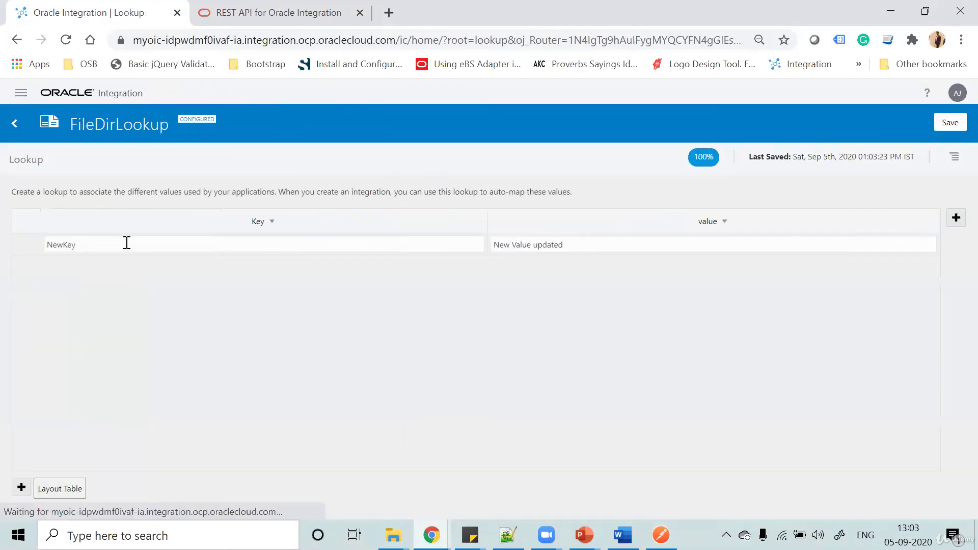
{"action": "left_click", "coordinate": [127, 243]}
{"action": "double_click", "coordinate": [585, 239]}
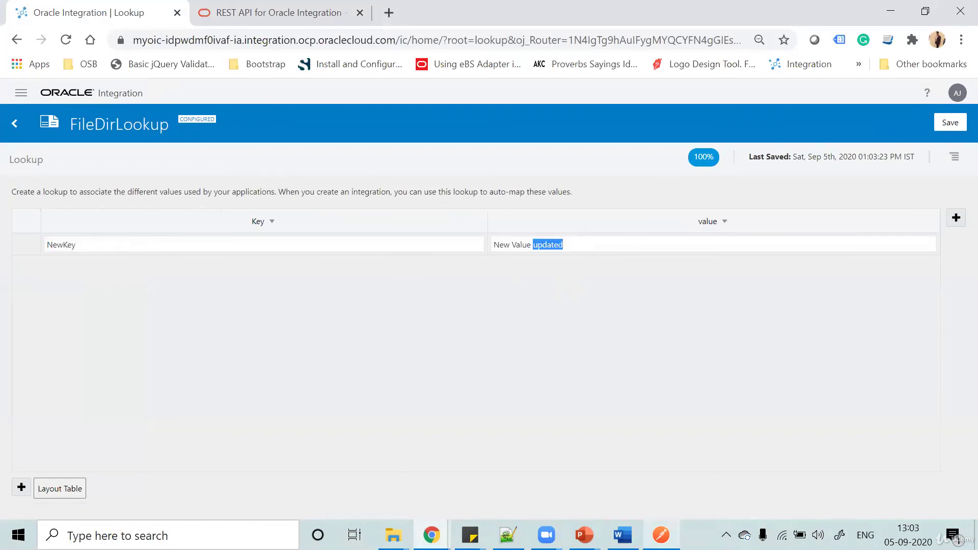
With FileDirLookup still open for editing, switch to Postman, resend its PUT request and examine the response body
{"action": "left_click", "coordinate": [661, 535]}
{"action": "left_click", "coordinate": [867, 157]}
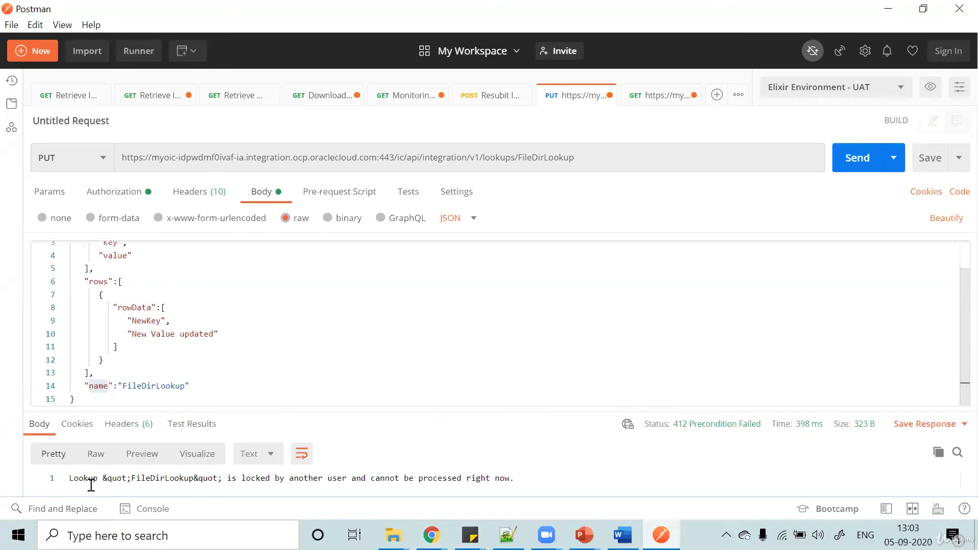
{"action": "left_click", "coordinate": [295, 478]}
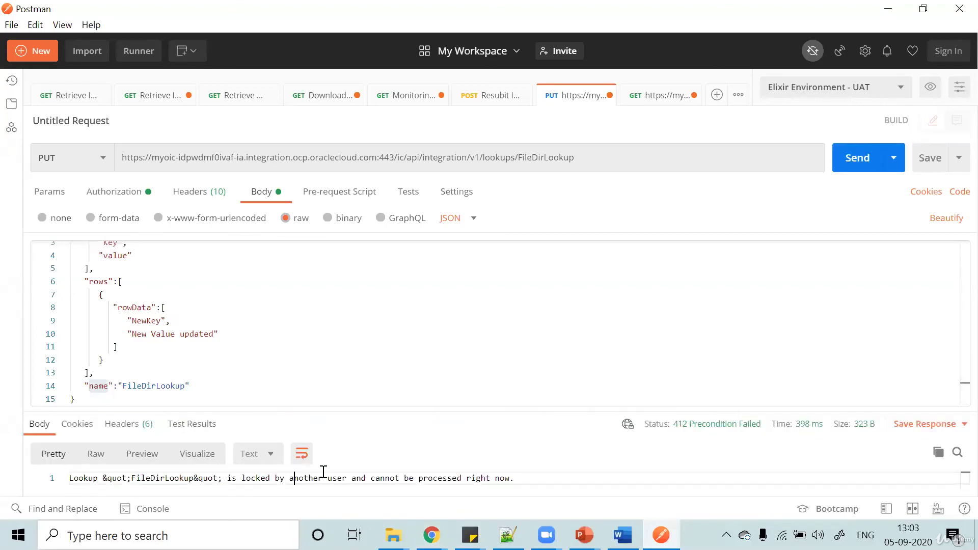
Remove the "value" column and the "New Value updated" row entry from the request body, and send the PUT request for FileDirLookup
{"action": "double_click", "coordinate": [432, 478]}
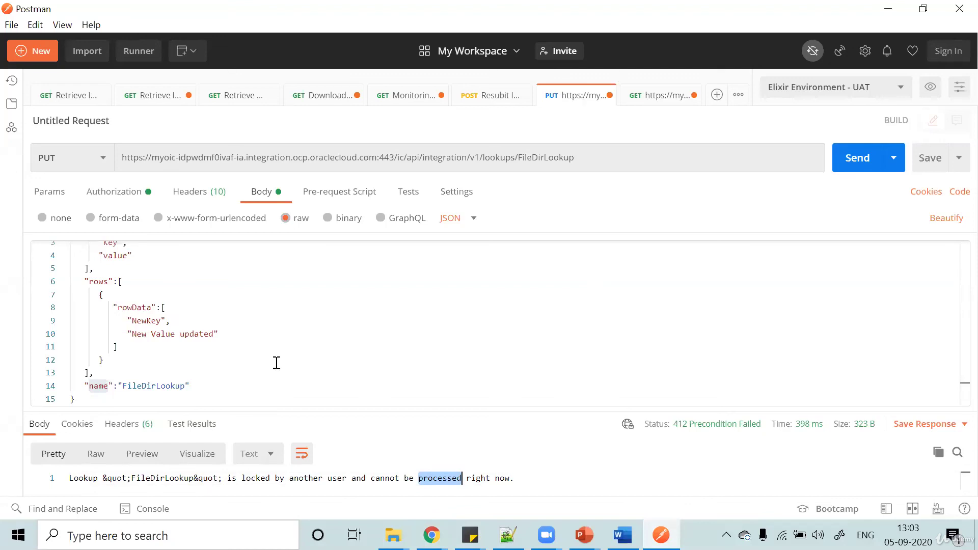
{"action": "scroll", "coordinate": [275, 362], "scroll_direction": "up", "scroll_amount": 1}
{"action": "left_click", "coordinate": [93, 286]}
{"action": "left_click_drag", "start_coordinate": [93, 286], "coordinate": [152, 281]}
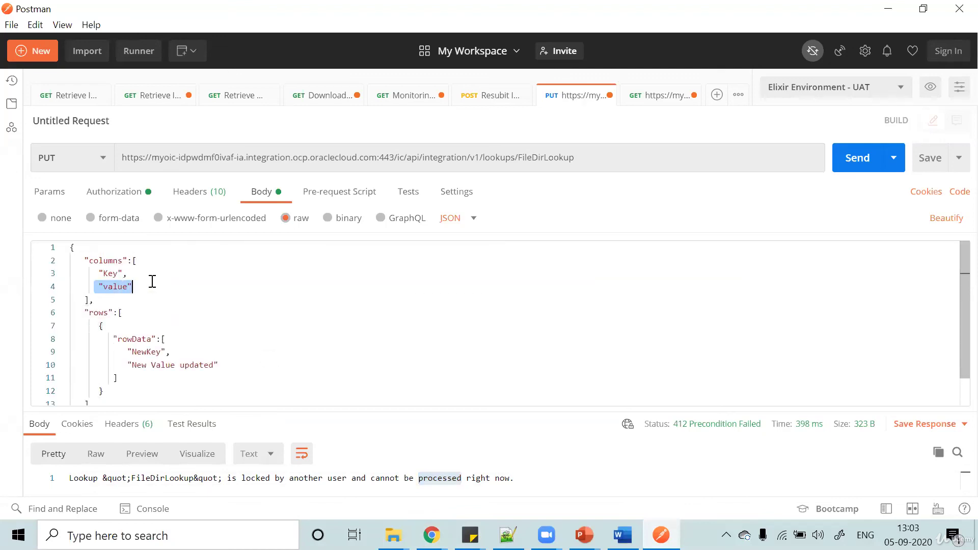
{"action": "key", "text": "BackSpace"}
{"action": "left_click", "coordinate": [127, 273]}
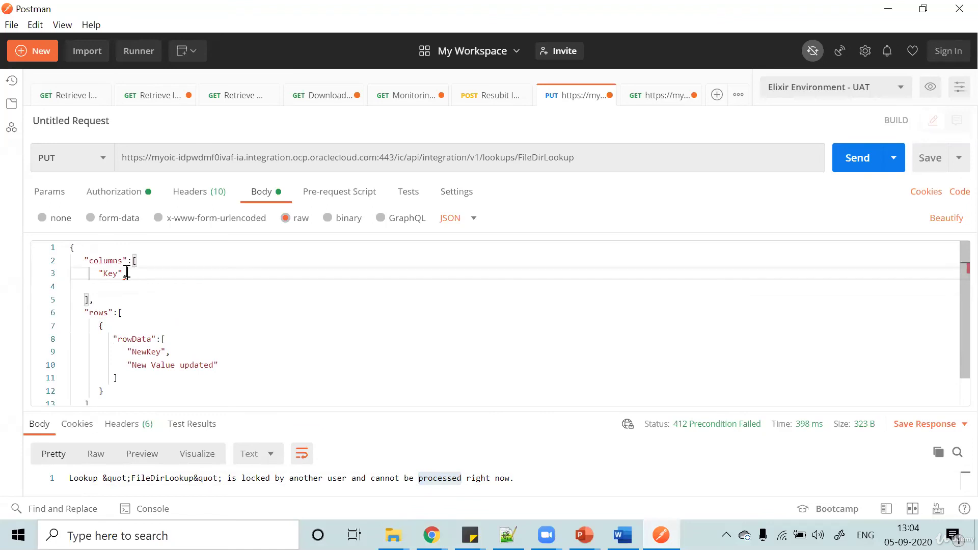
{"action": "key", "text": "BackSpace"}
{"action": "left_click_drag", "start_coordinate": [168, 351], "coordinate": [230, 363]}
{"action": "key", "text": "BackSpace"}
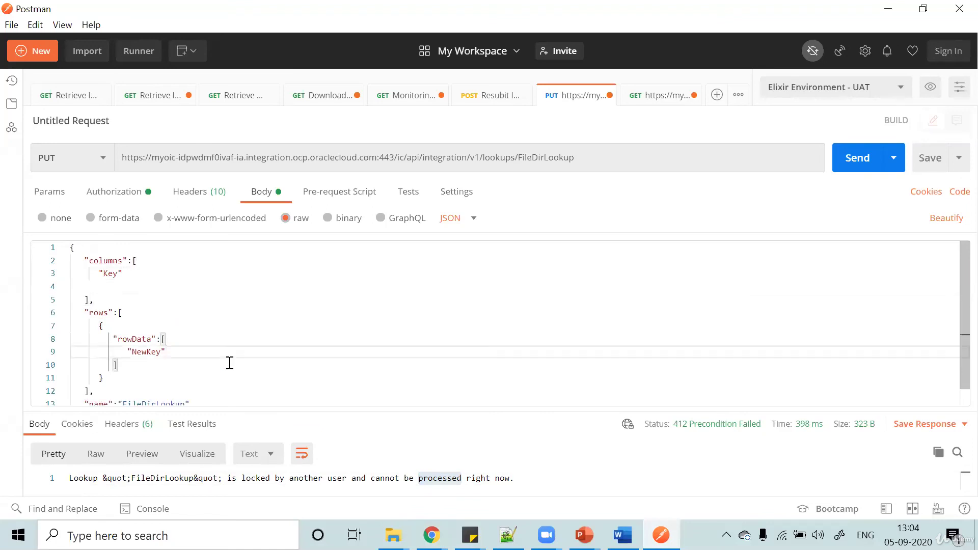
{"action": "left_click", "coordinate": [854, 166]}
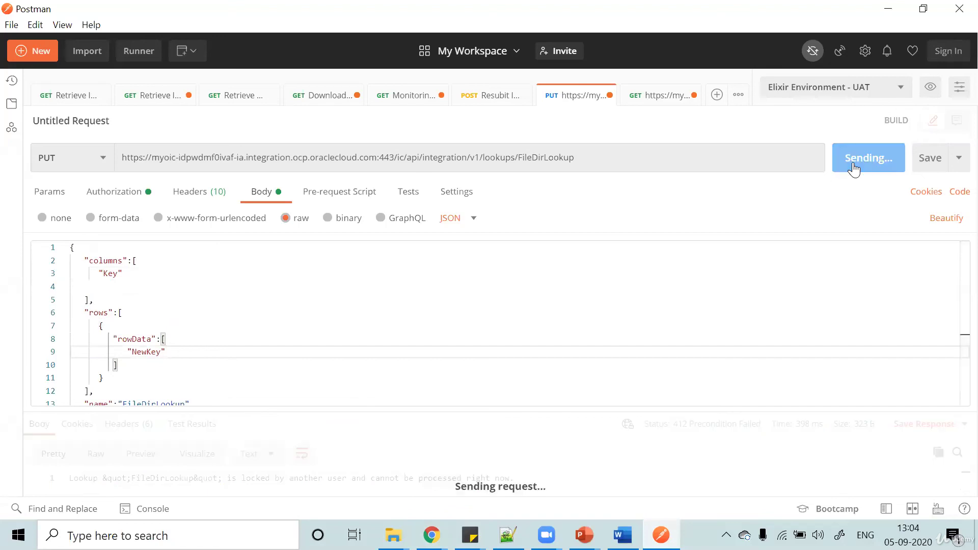
Switch to Oracle Integration in Chrome and exit the FileDirLookup editor, saving its changes
{"action": "mouse_move", "coordinate": [432, 535]}
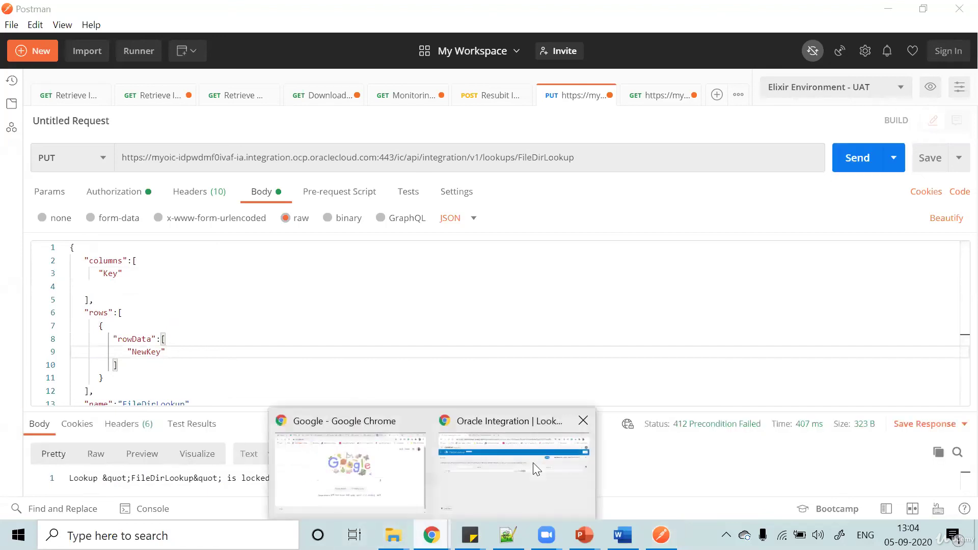
{"action": "left_click", "coordinate": [533, 463]}
{"action": "left_click", "coordinate": [15, 129]}
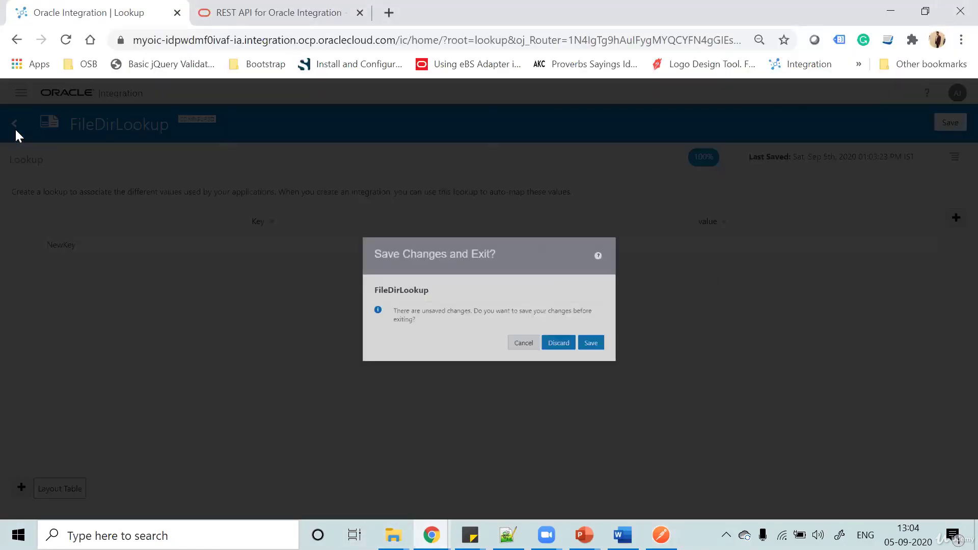
{"action": "left_click", "coordinate": [621, 356]}
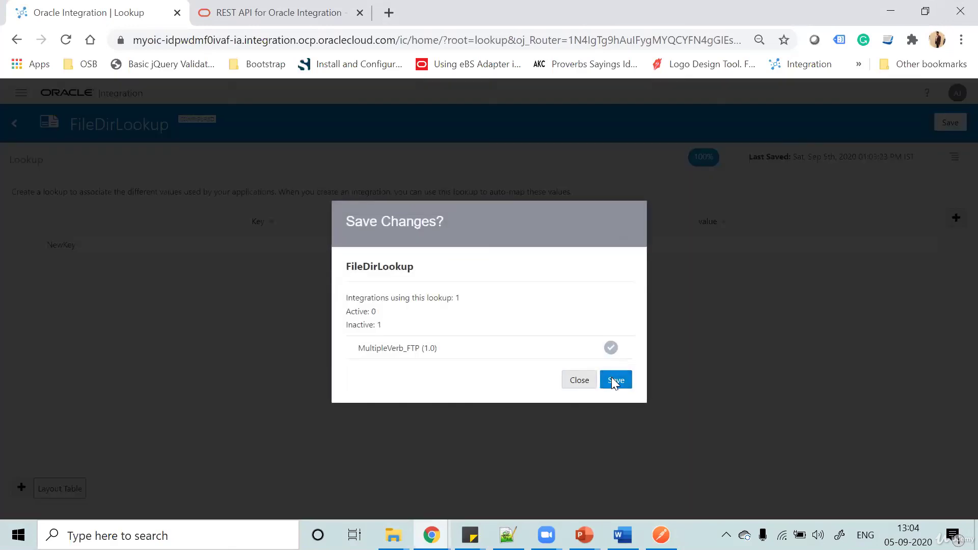
{"action": "left_click", "coordinate": [613, 379]}
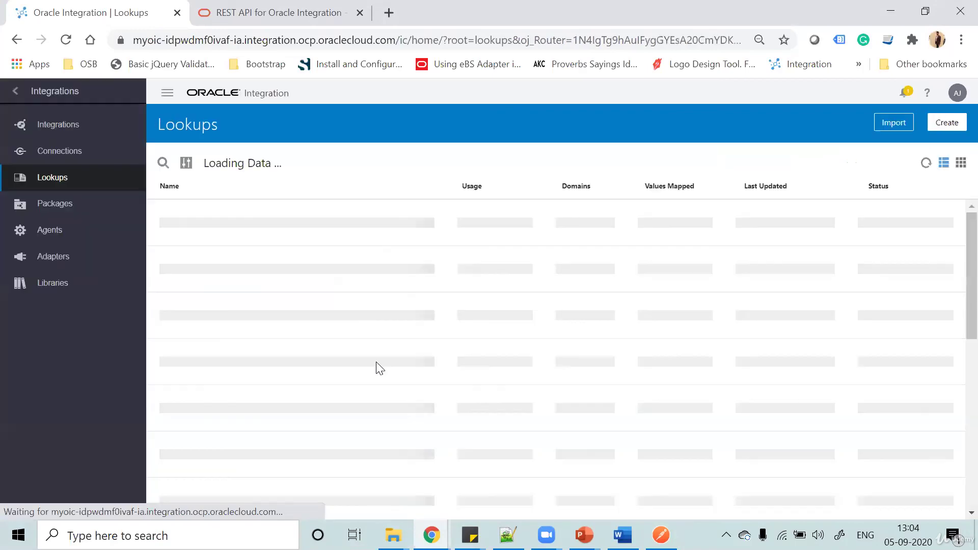
Resend the FileDirLookup PUT request in Postman and open FileDirLookup from the lookups list in Oracle Integration to check it
{"action": "key", "text": "alt+Tab"}
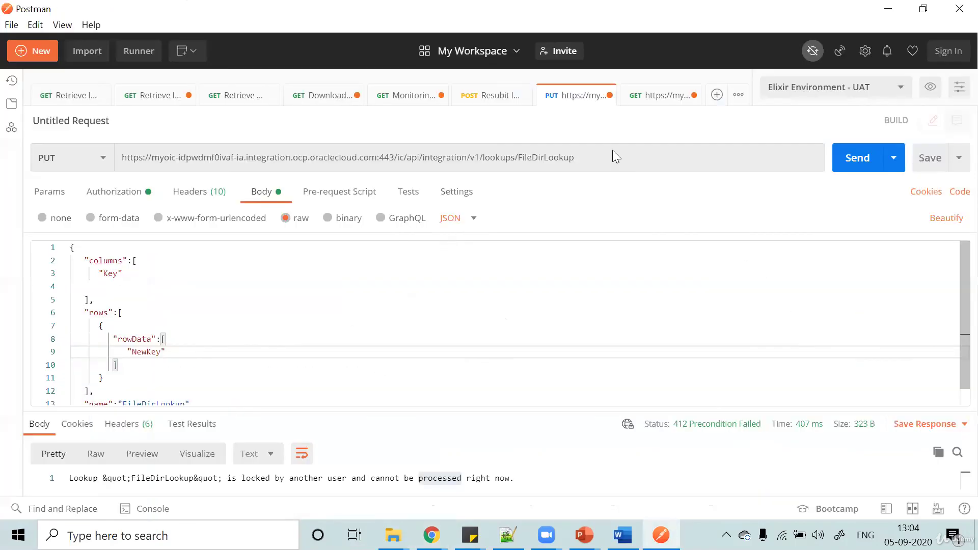
{"action": "left_click", "coordinate": [860, 161]}
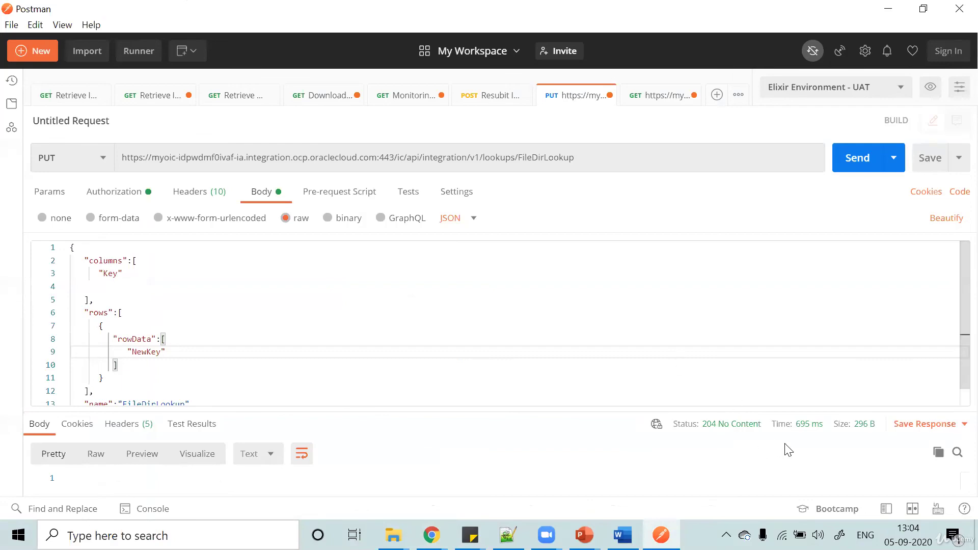
{"action": "key", "text": "alt+Tab"}
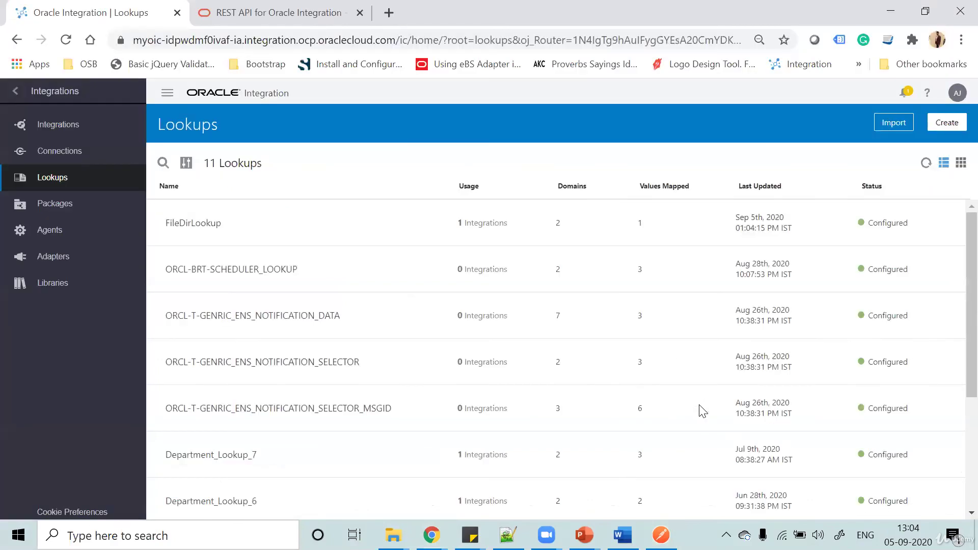
{"action": "left_click", "coordinate": [181, 223]}
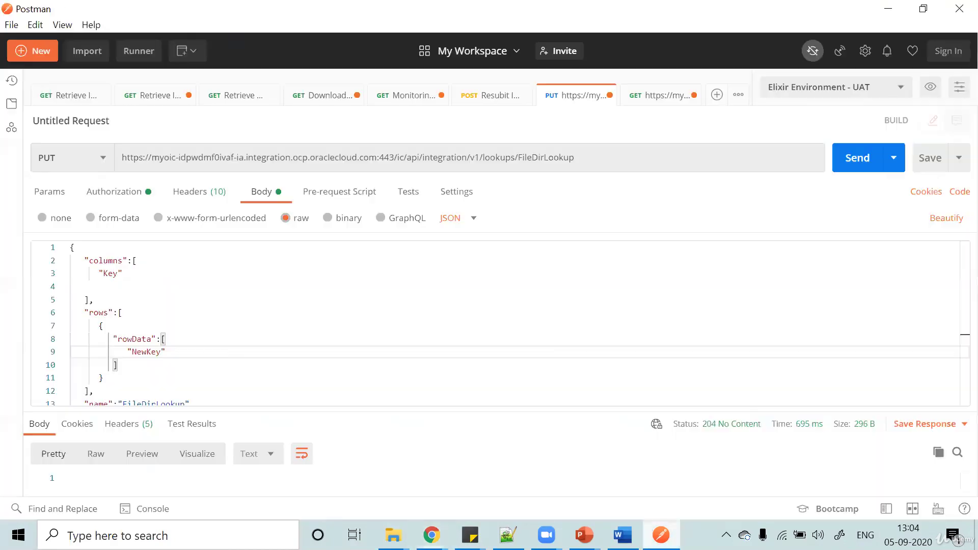
Switch to Postman and review the columns and rowData entries in the PUT request body
{"action": "left_click", "coordinate": [661, 535]}
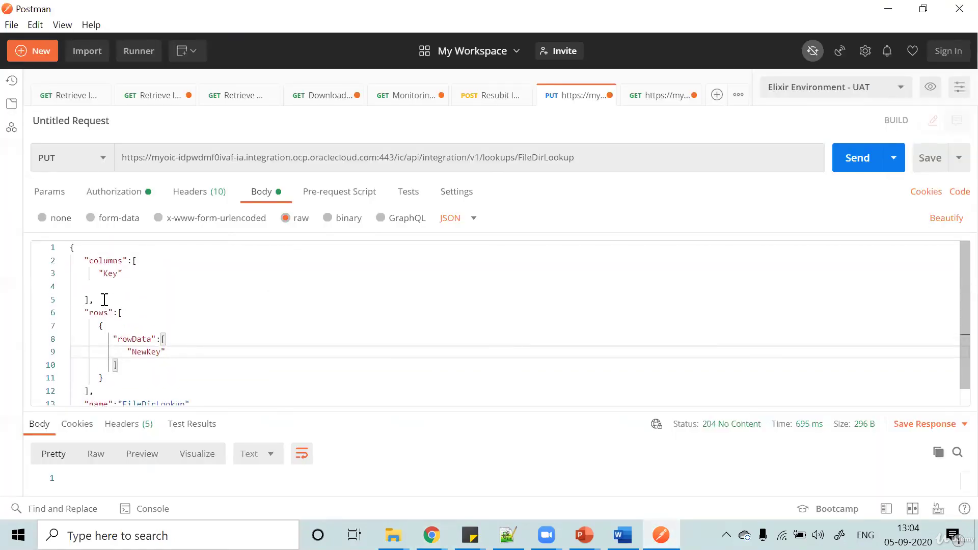
{"action": "double_click", "coordinate": [116, 257]}
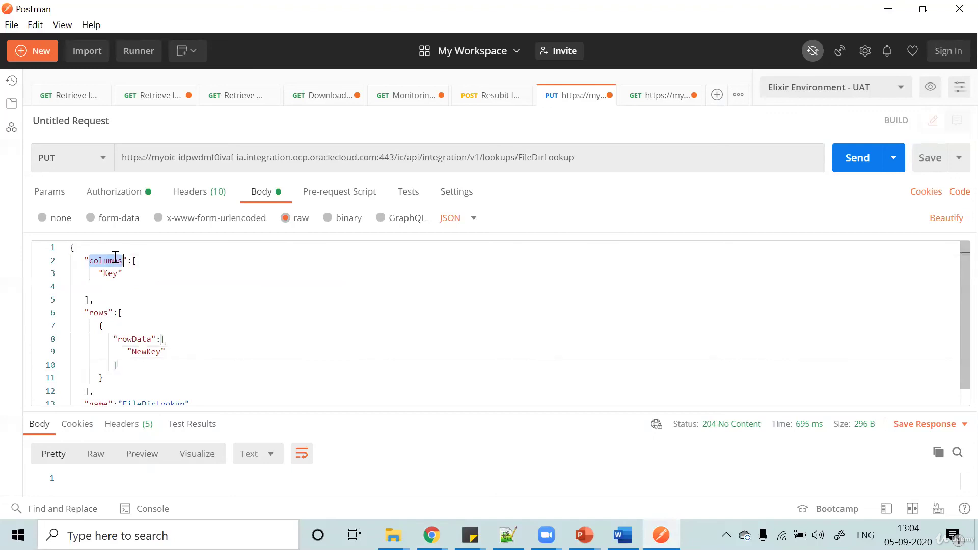
{"action": "left_click", "coordinate": [269, 342]}
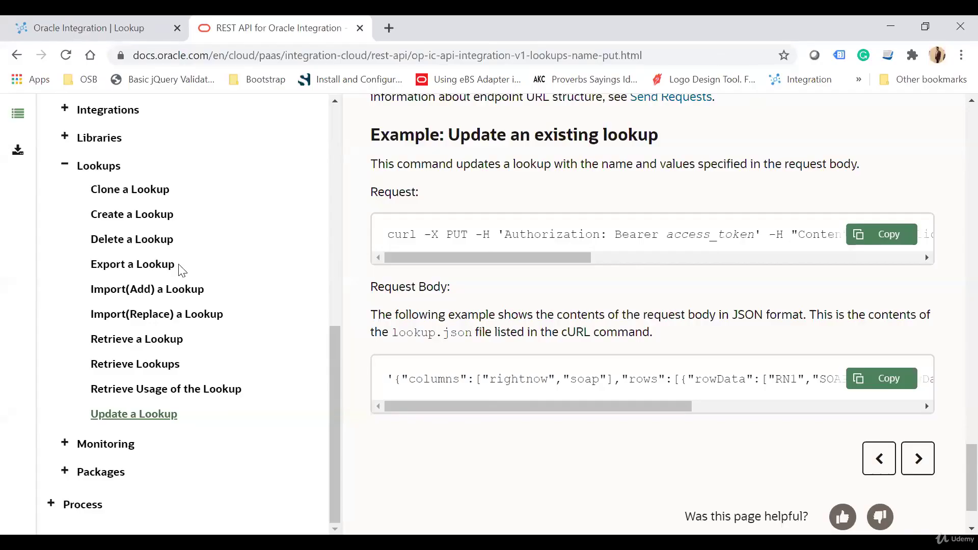
In the Oracle Integration REST API documentation in Chrome, browse the endpoints listed under Packages, Monitoring and Libraries
{"action": "scroll", "coordinate": [181, 269], "scroll_direction": "down", "scroll_amount": 2}
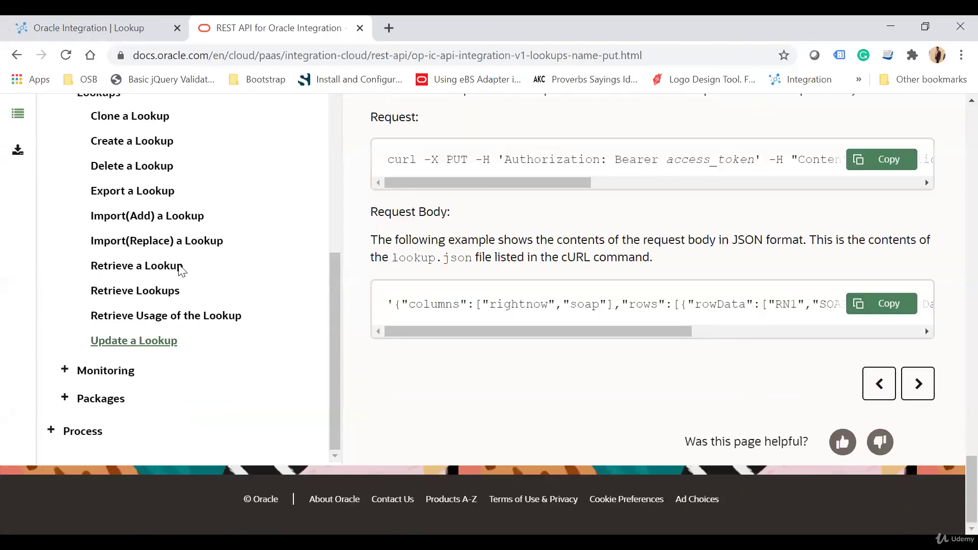
{"action": "left_click", "coordinate": [65, 399]}
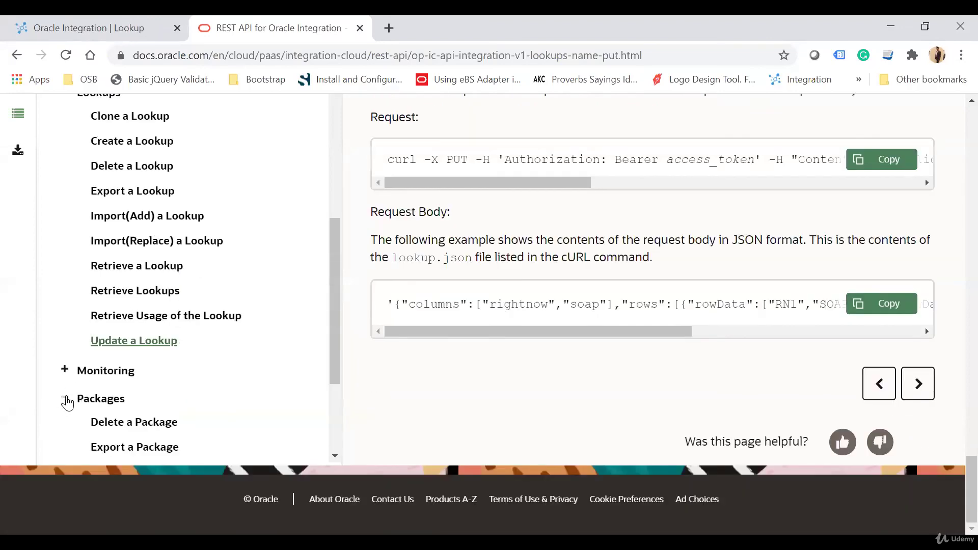
{"action": "left_click", "coordinate": [65, 370]}
{"action": "scroll", "coordinate": [224, 287], "scroll_direction": "up", "scroll_amount": 1}
{"action": "scroll", "coordinate": [222, 286], "scroll_direction": "up", "scroll_amount": 3}
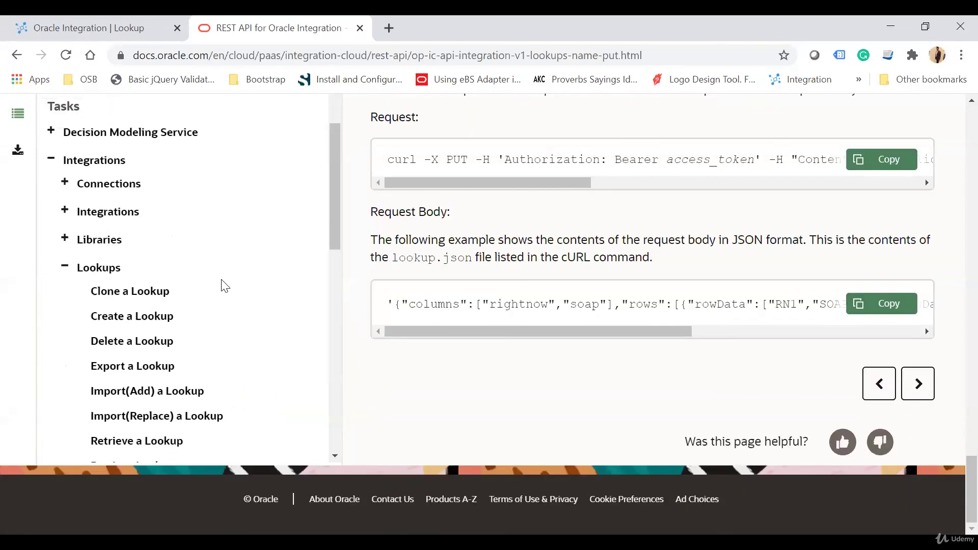
{"action": "left_click", "coordinate": [65, 252]}
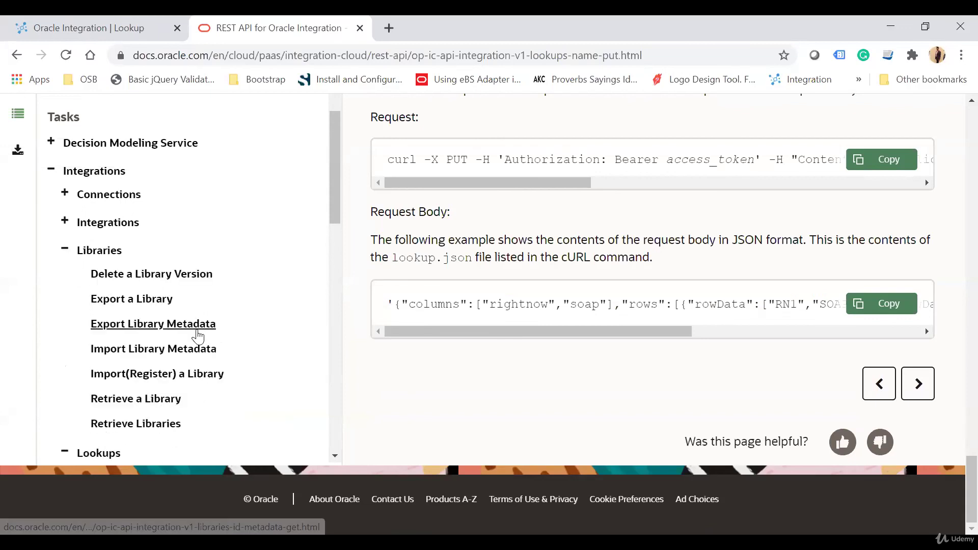
{"action": "scroll", "coordinate": [198, 332], "scroll_direction": "down", "scroll_amount": 1}
{"action": "scroll", "coordinate": [198, 334], "scroll_direction": "up", "scroll_amount": 5}
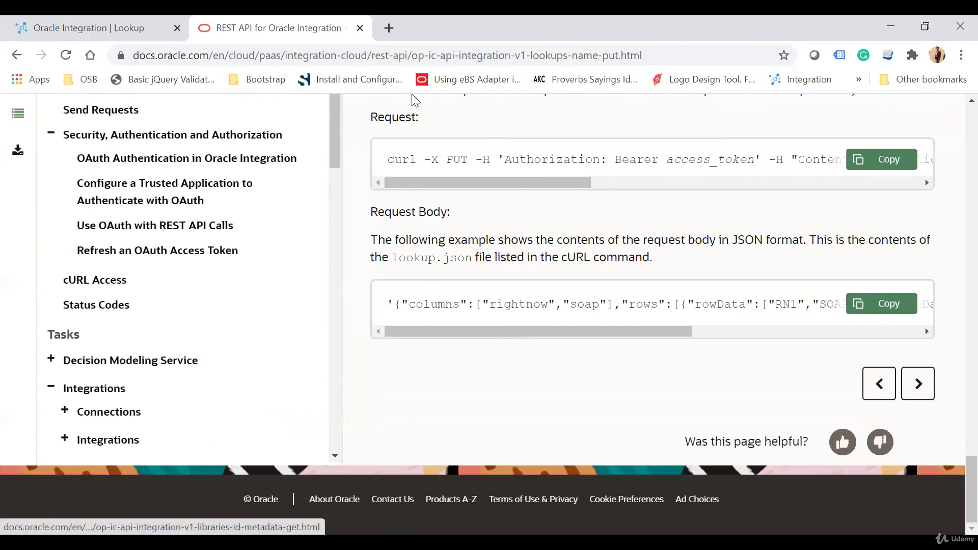